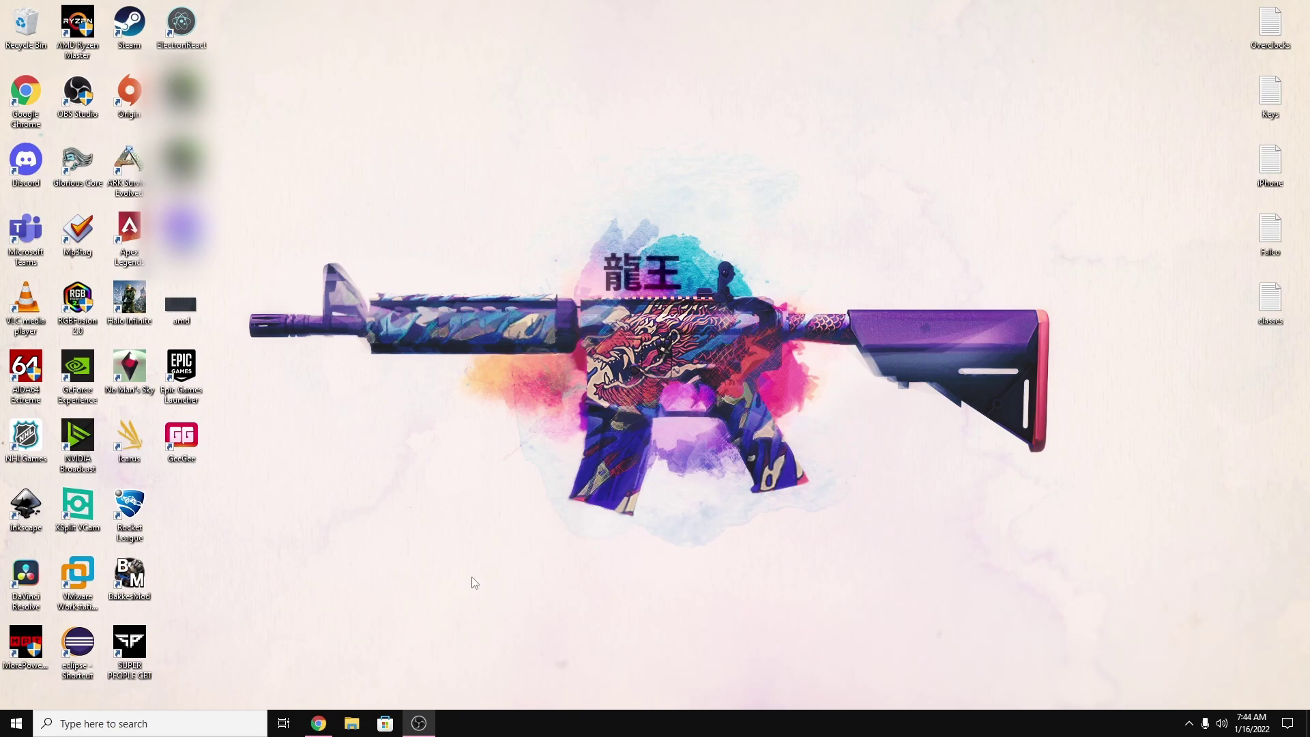
Bring the Hive OS Install page forward and scroll down to the stable GPU image downloads.
{"action": "left_click", "coordinate": [319, 724]}
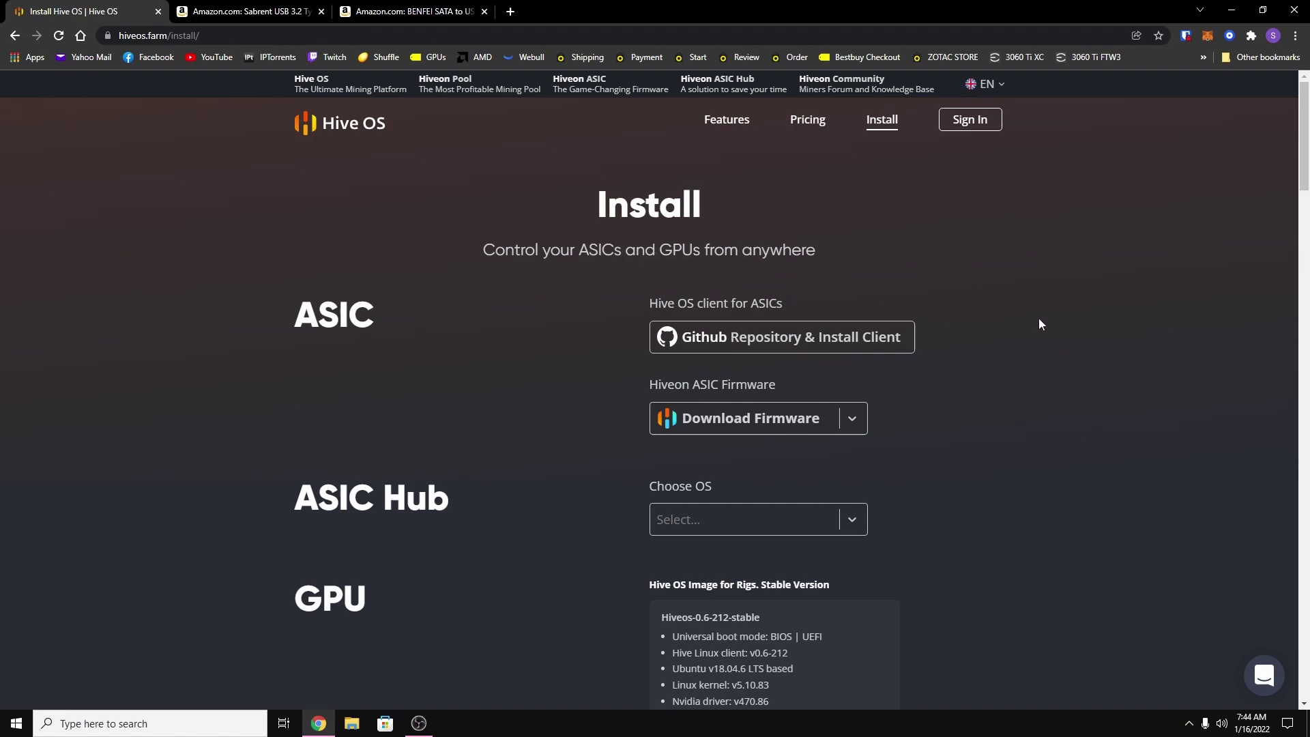
{"action": "scroll", "coordinate": [1039, 318], "scroll_direction": "down", "scroll_amount": 4}
{"action": "scroll", "coordinate": [1039, 318], "scroll_direction": "down", "scroll_amount": 1}
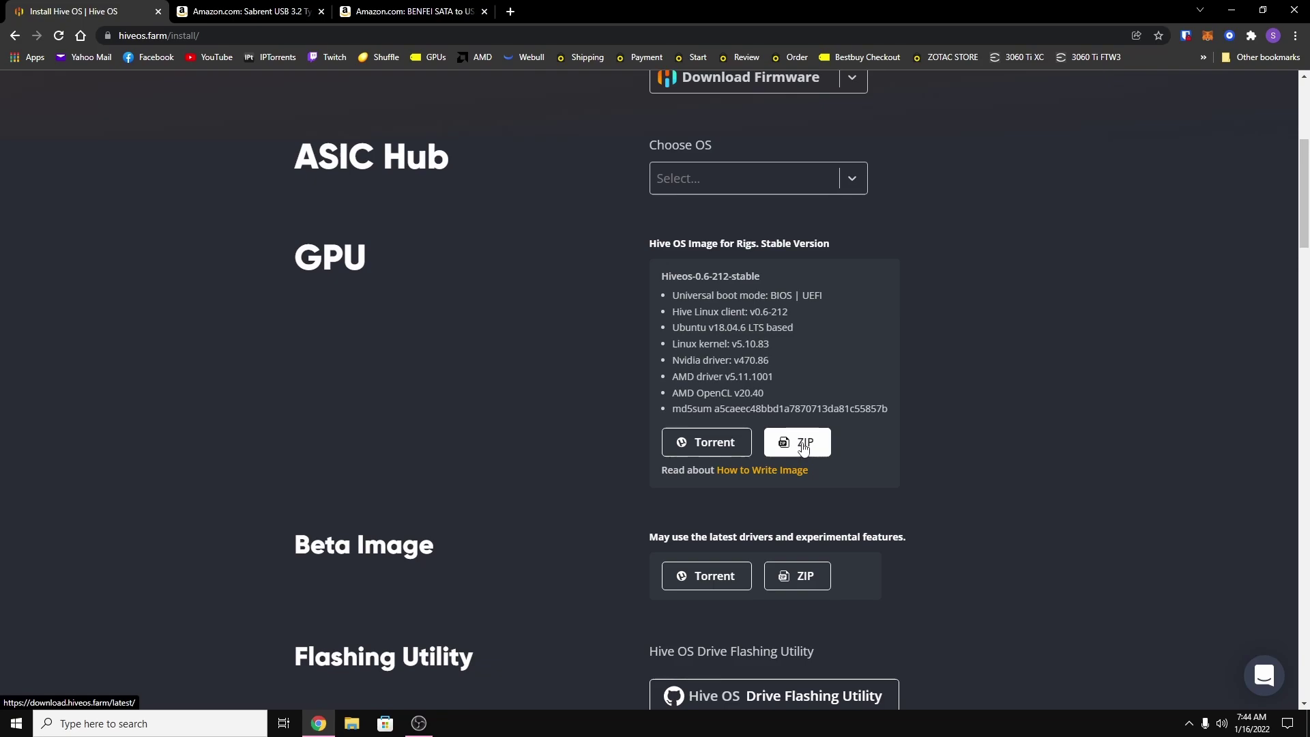
Download the Hiveos-0.6-212 stable GPU image as ZIP and scroll to the Write section.
{"action": "left_click", "coordinate": [803, 445]}
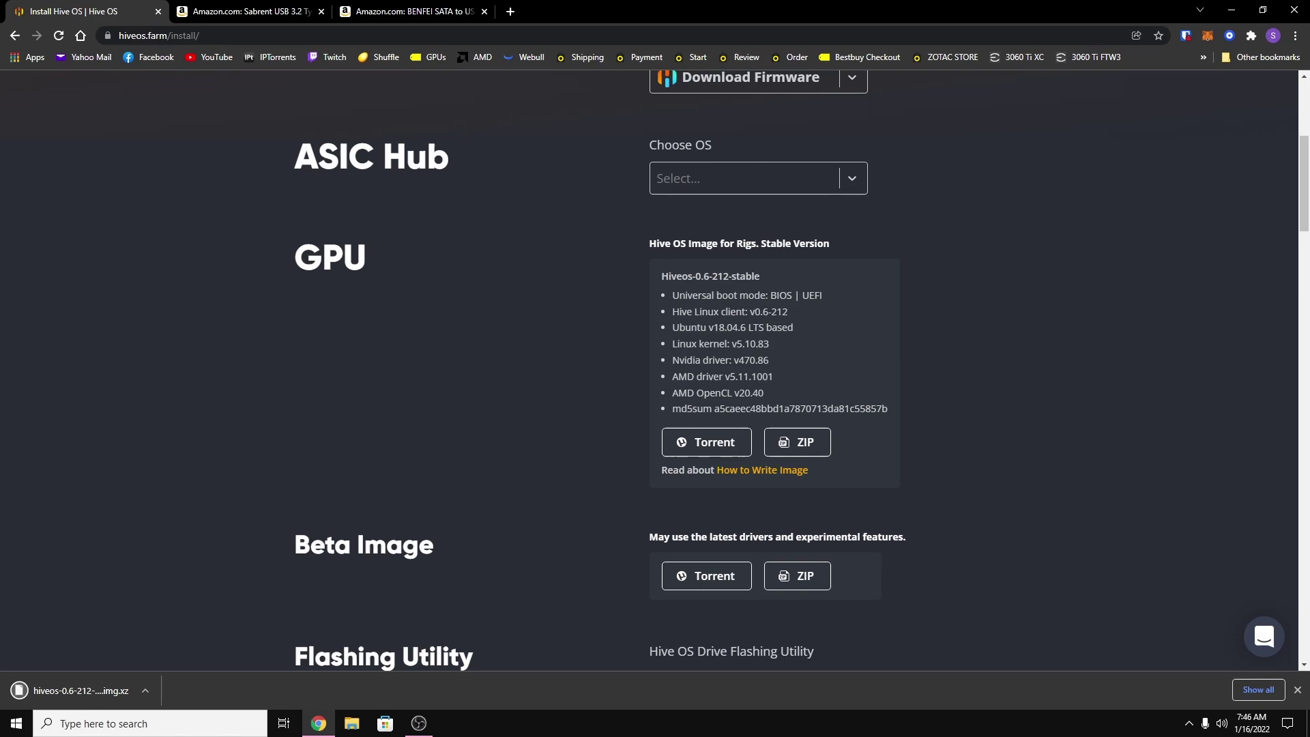
{"action": "key", "text": "alt+Tab"}
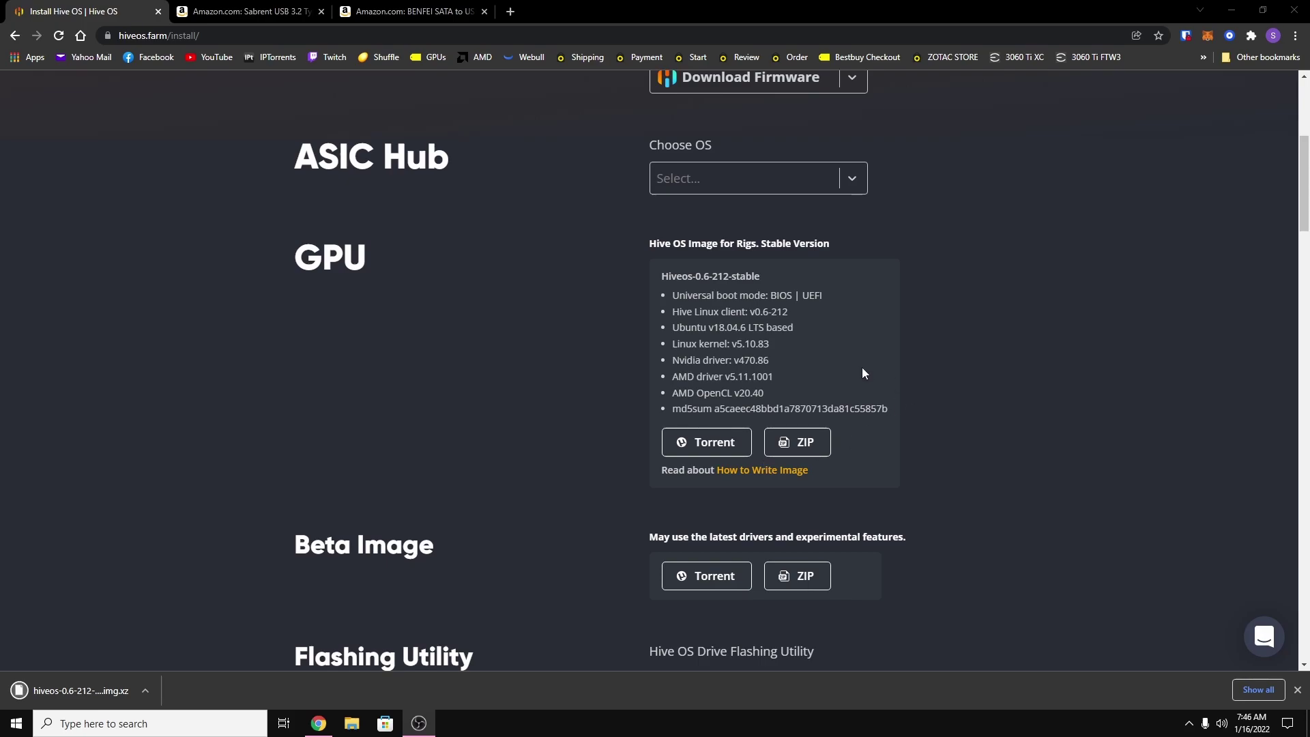
{"action": "scroll", "coordinate": [497, 257], "scroll_direction": "down", "scroll_amount": 4}
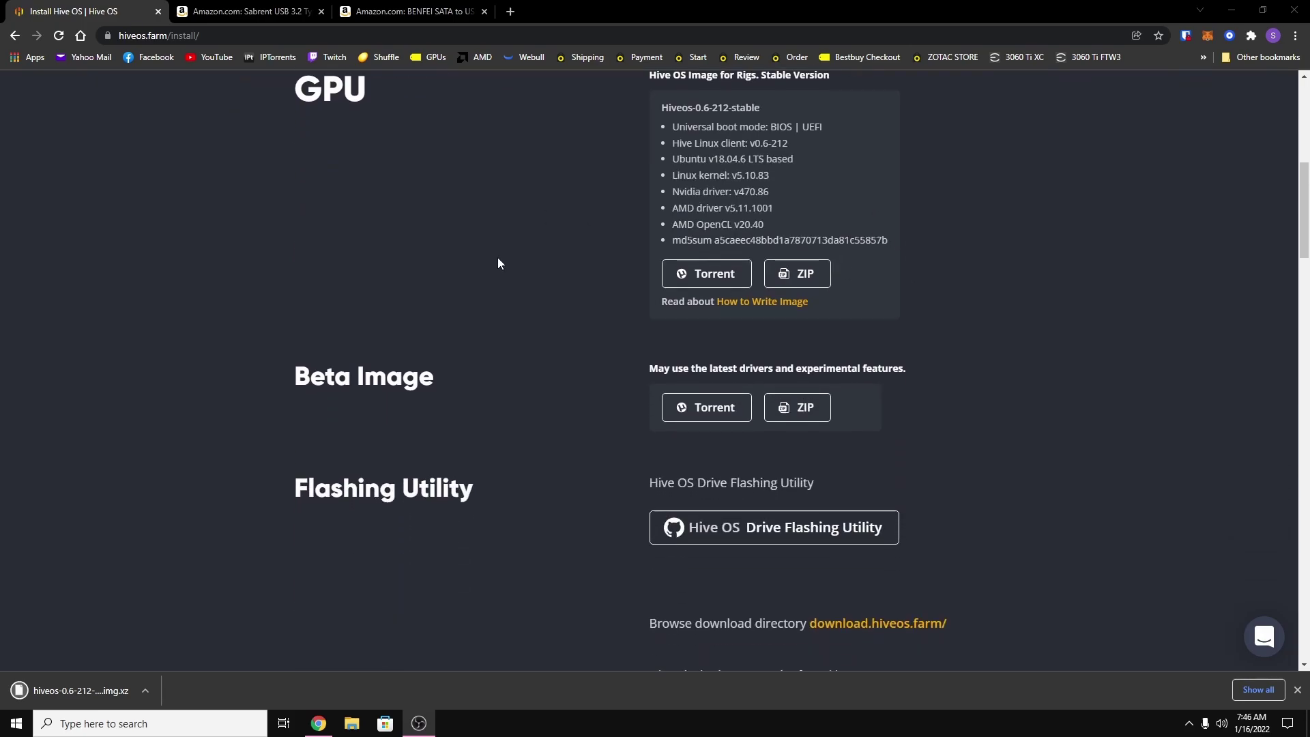
{"action": "scroll", "coordinate": [498, 263], "scroll_direction": "down", "scroll_amount": 5}
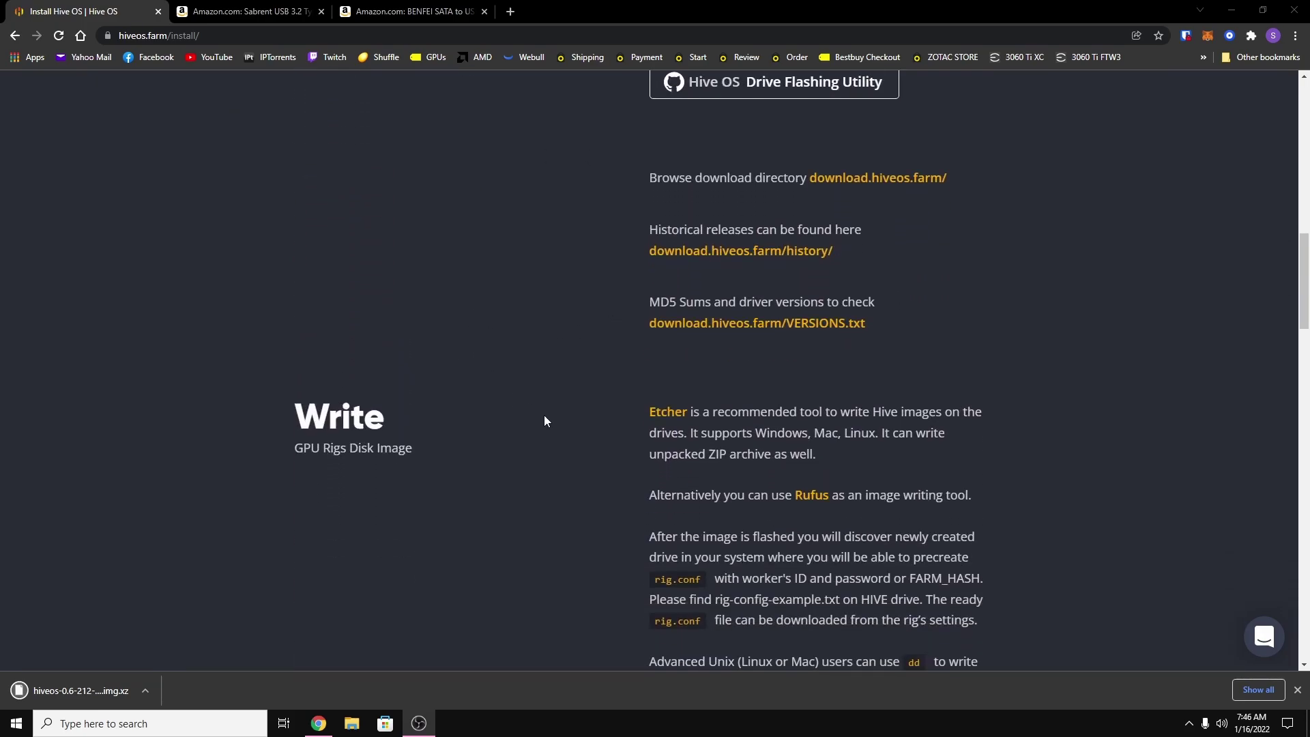
Open the Etcher site in a new tab and download Etcher for Windows (Portable), keeping the file.
{"action": "right_click", "coordinate": [669, 418]}
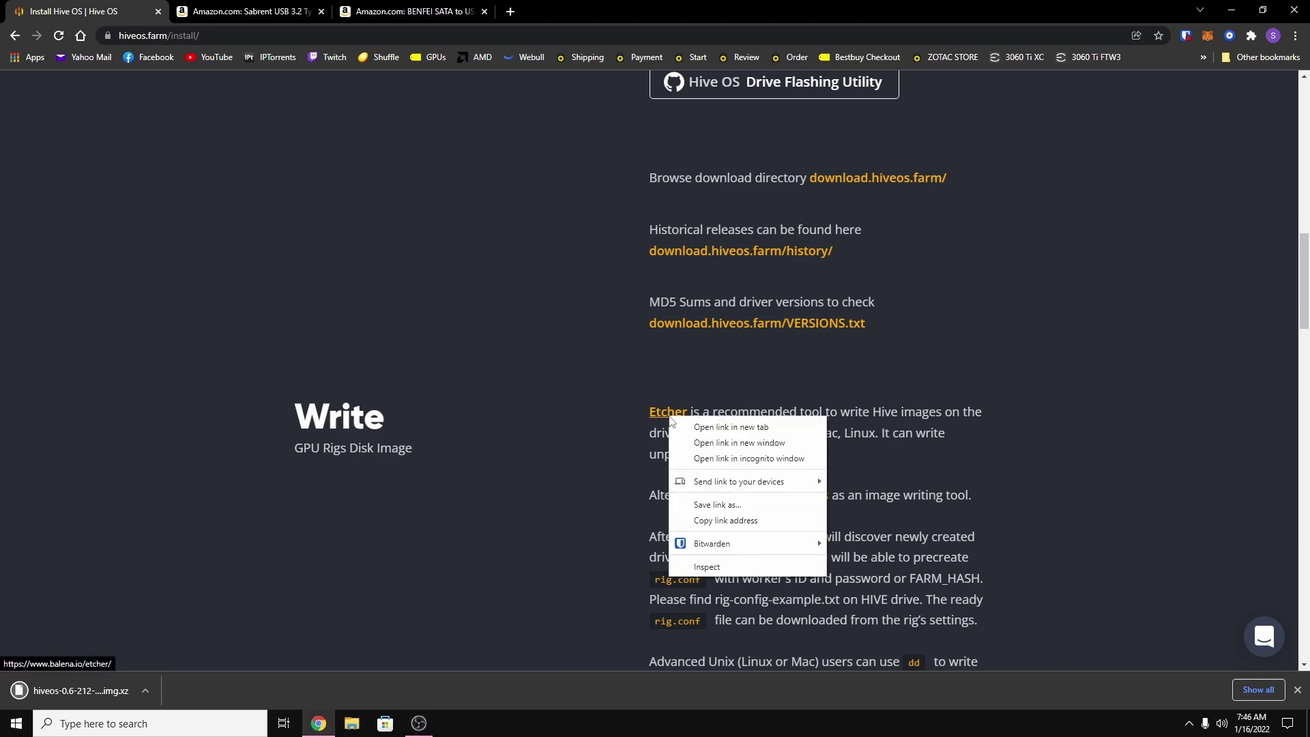
{"action": "left_click", "coordinate": [704, 428]}
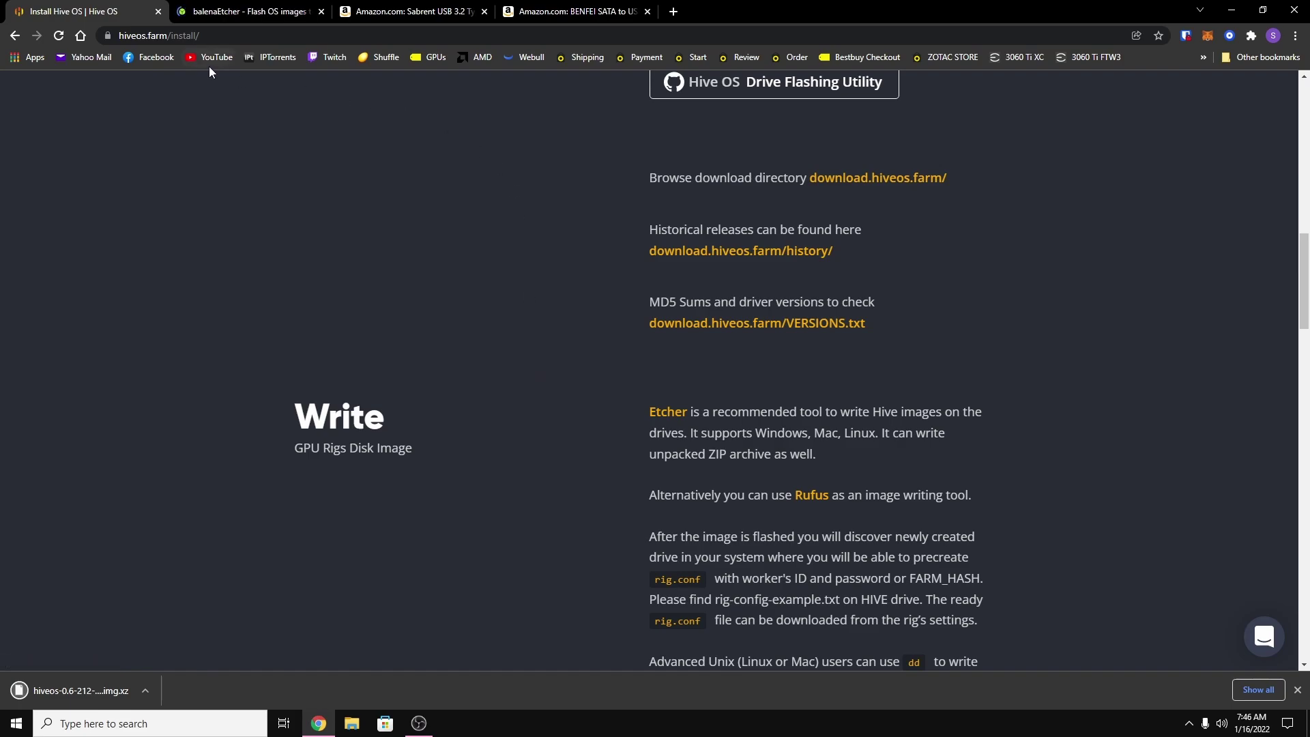
{"action": "left_click", "coordinate": [239, 17]}
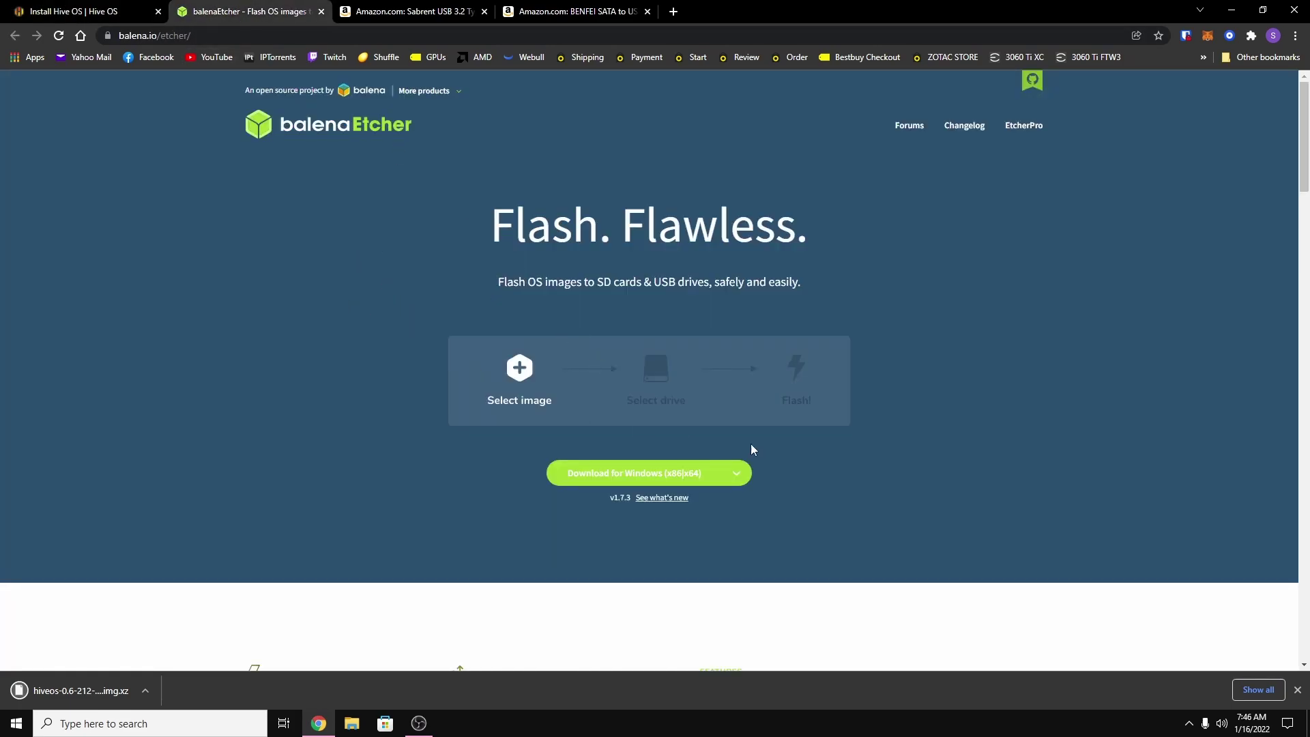
{"action": "left_click", "coordinate": [737, 479]}
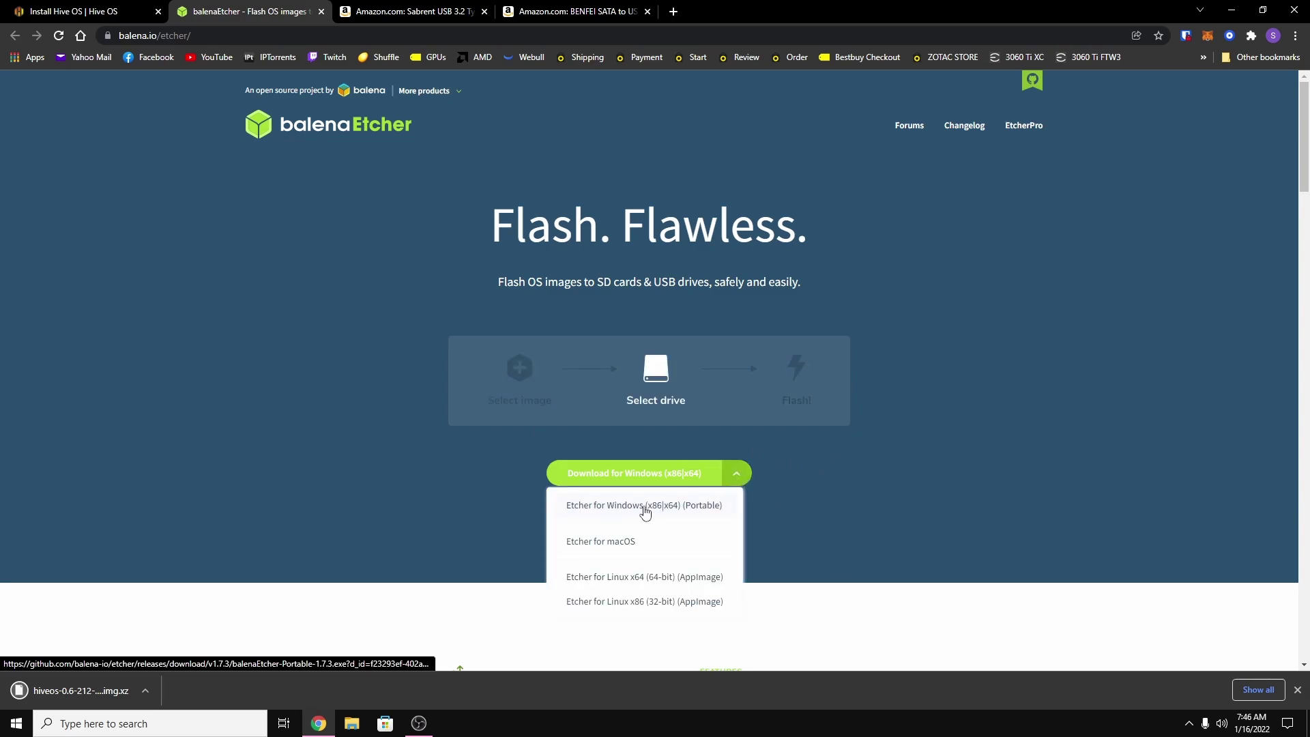
{"action": "left_click", "coordinate": [617, 505]}
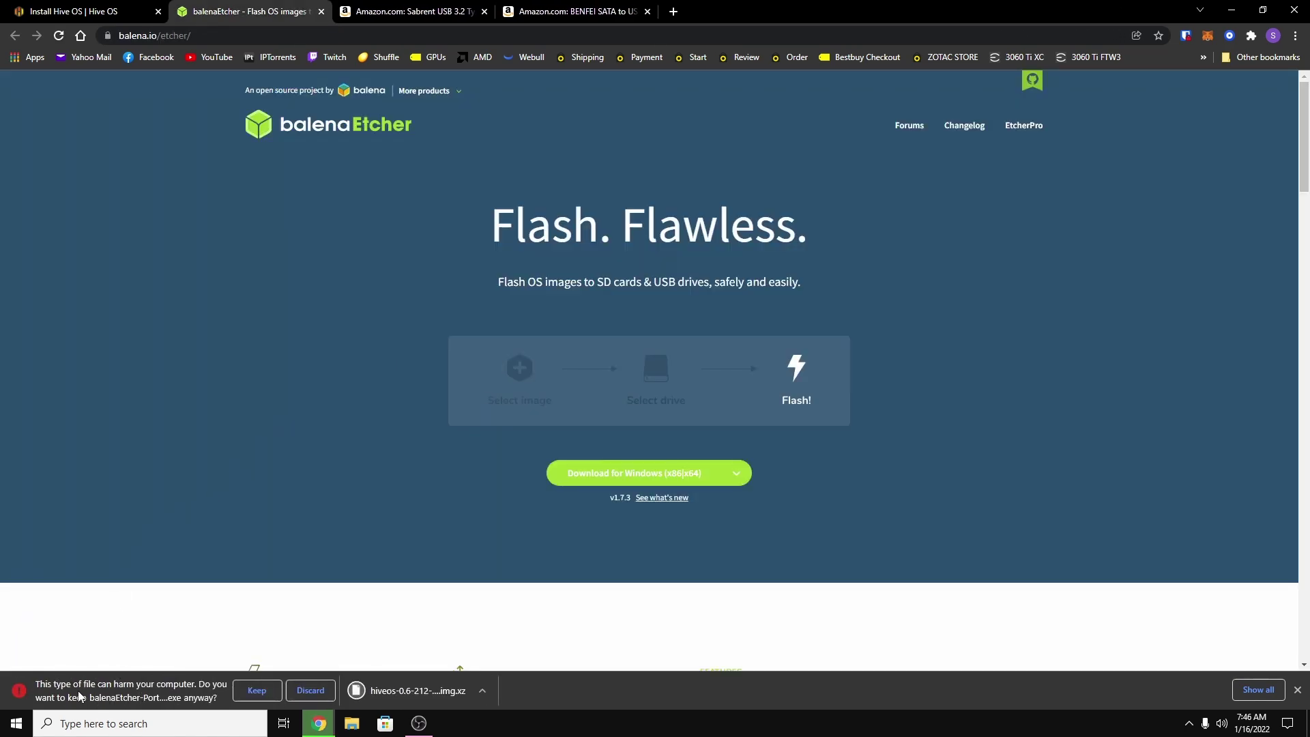
{"action": "left_click", "coordinate": [257, 691]}
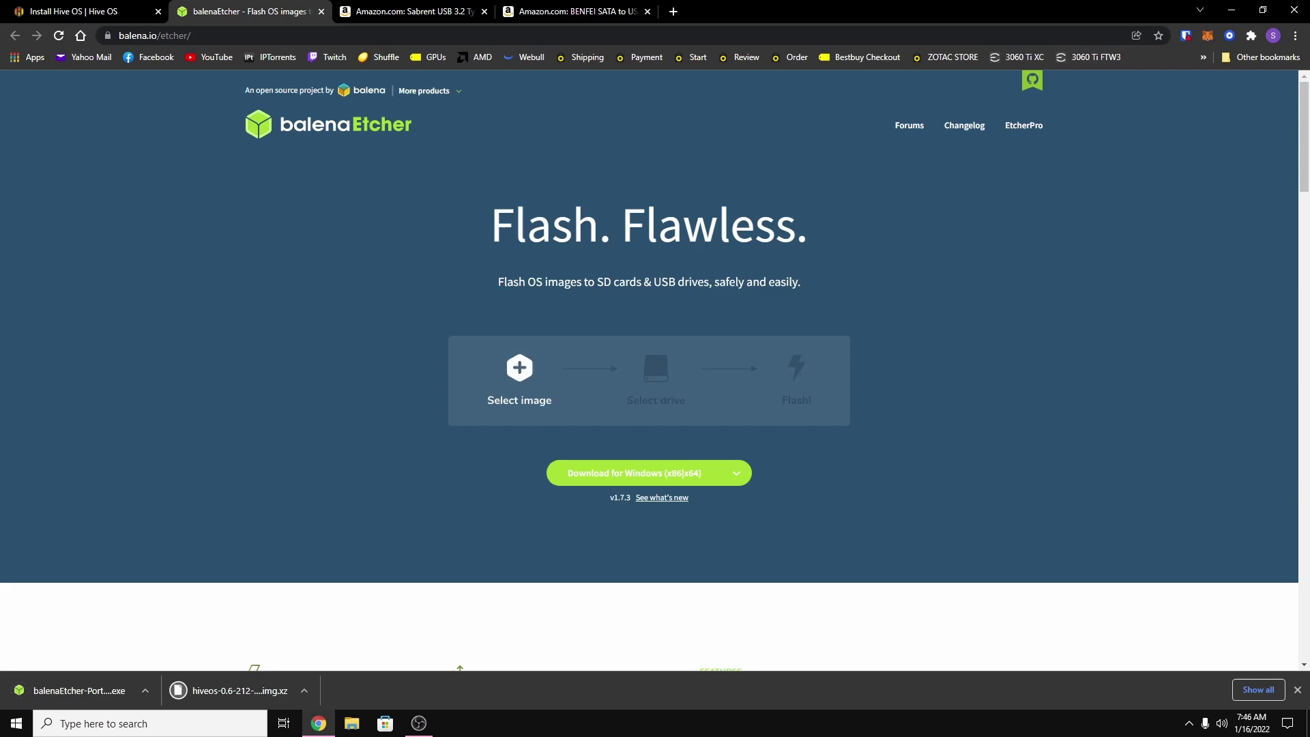
{"action": "key", "text": "alt+Tab"}
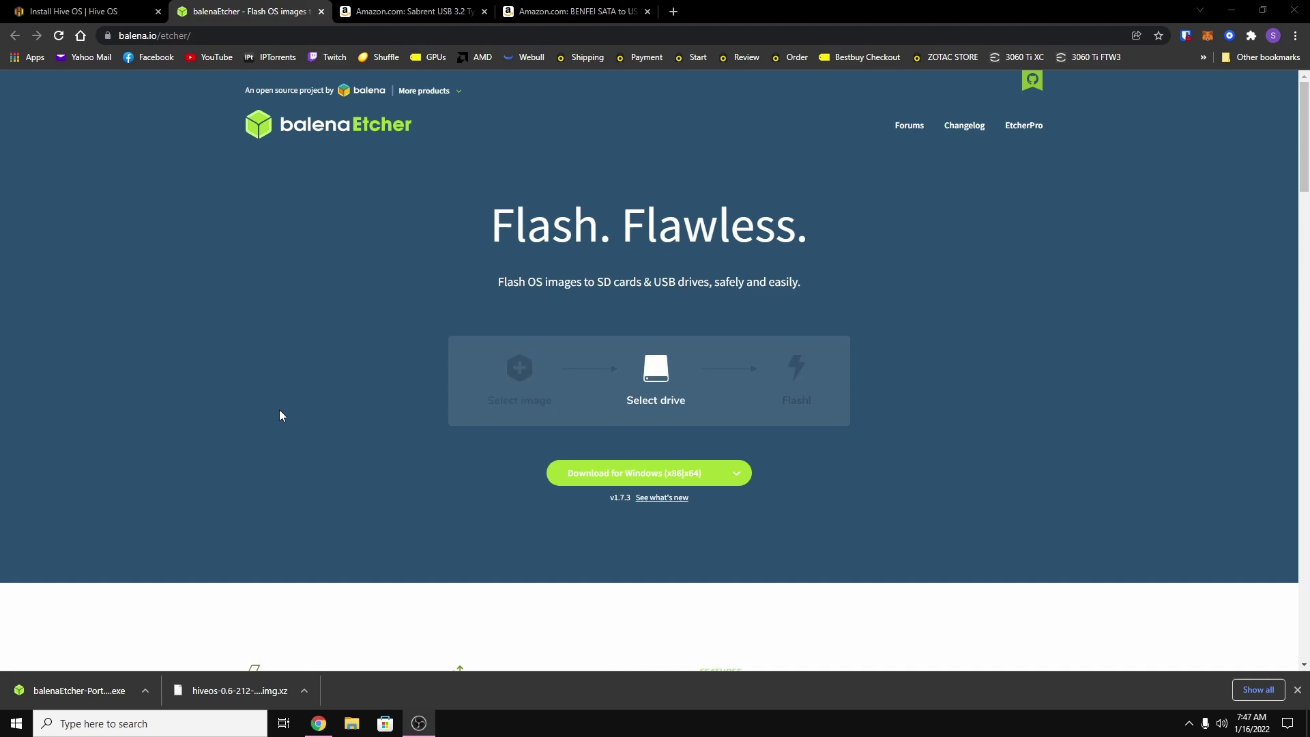
View the Sabrent M.2 enclosure listing, then the $9.59 BENFEI SATA to USB cable page.
{"action": "left_click", "coordinate": [422, 15]}
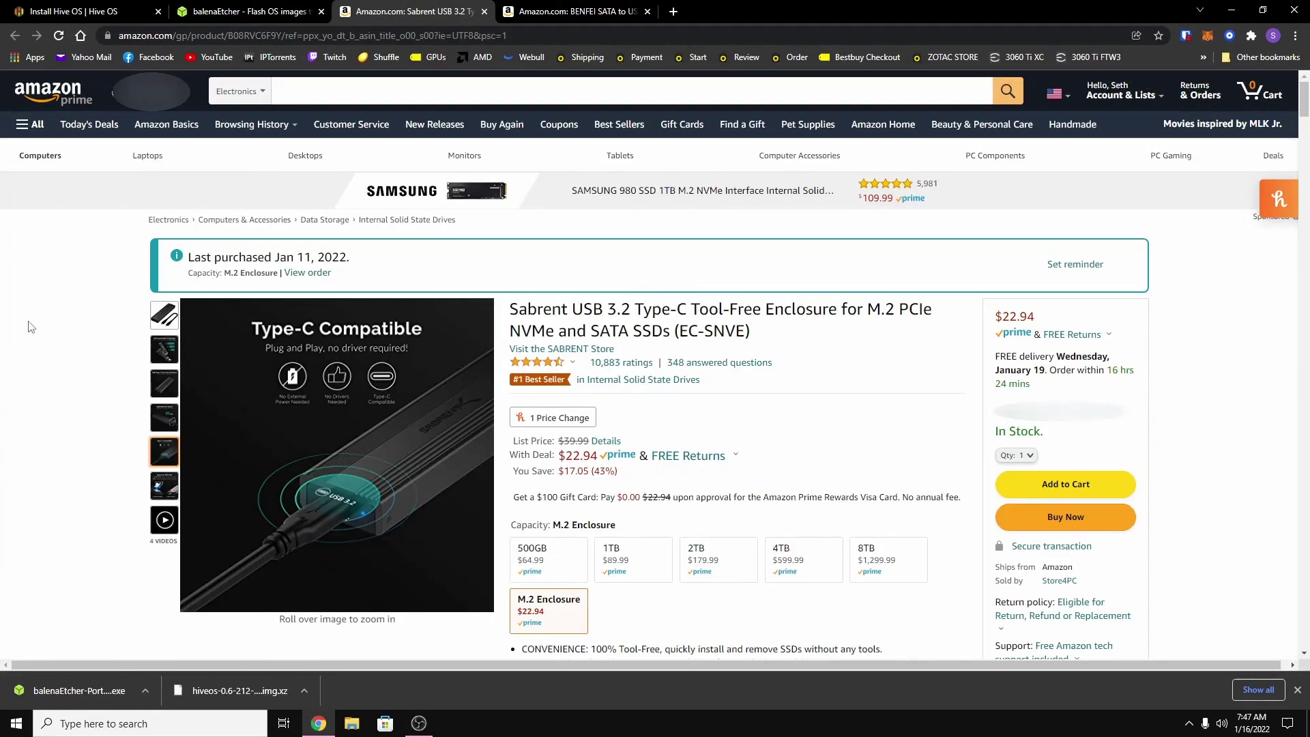
{"action": "mouse_move", "coordinate": [150, 327]}
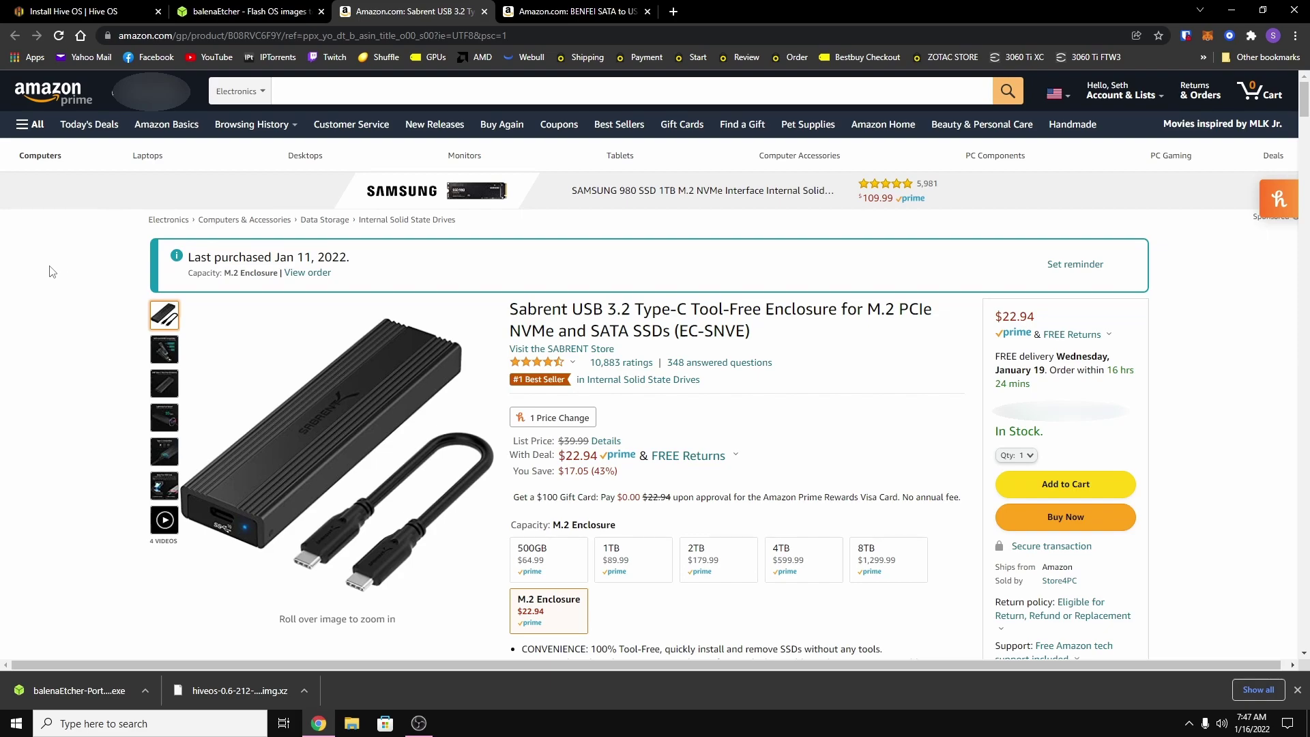
{"action": "left_click", "coordinate": [575, 15]}
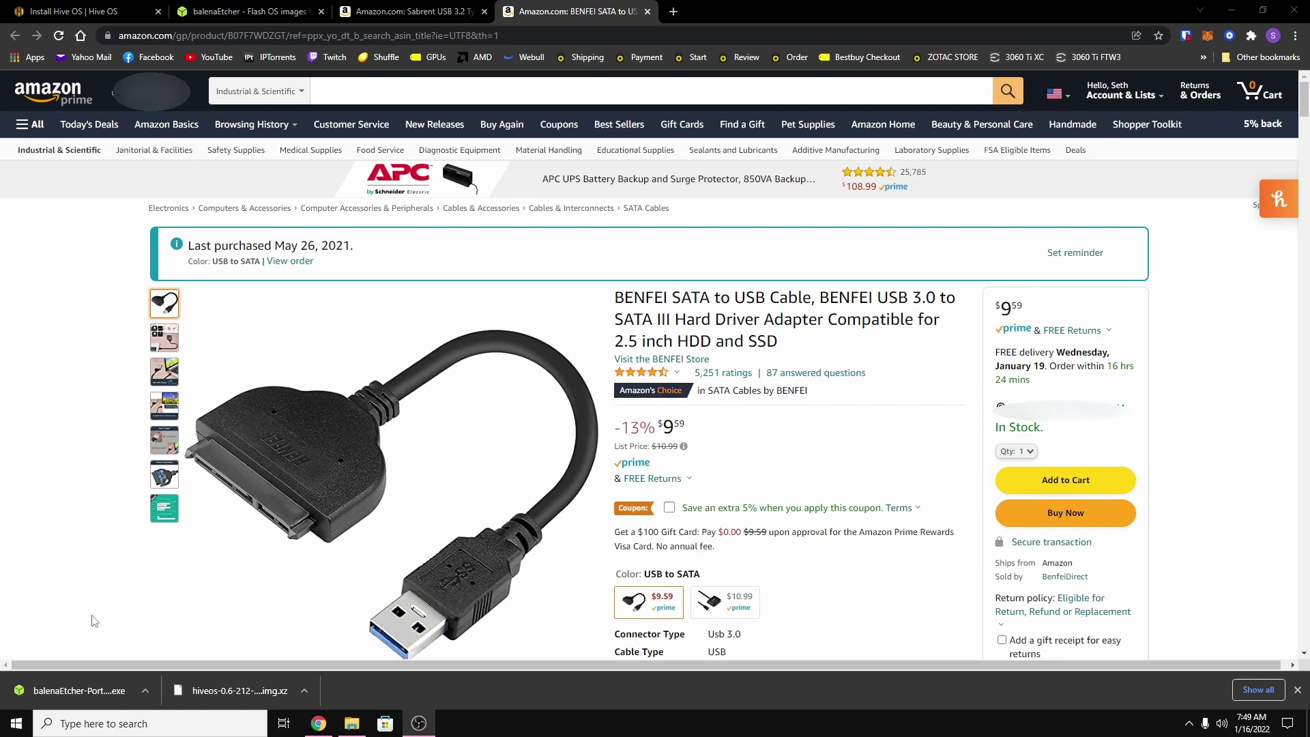
{"action": "left_click", "coordinate": [73, 691]}
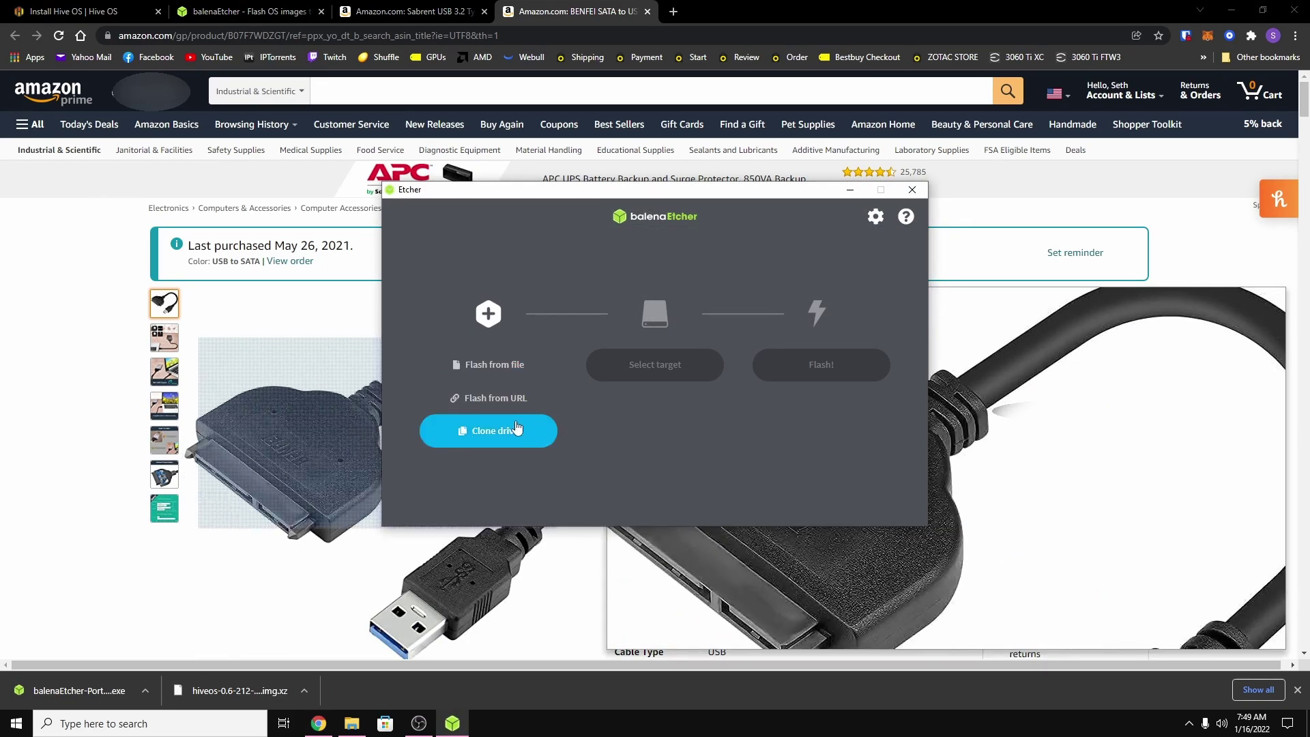
{"action": "left_click", "coordinate": [502, 374]}
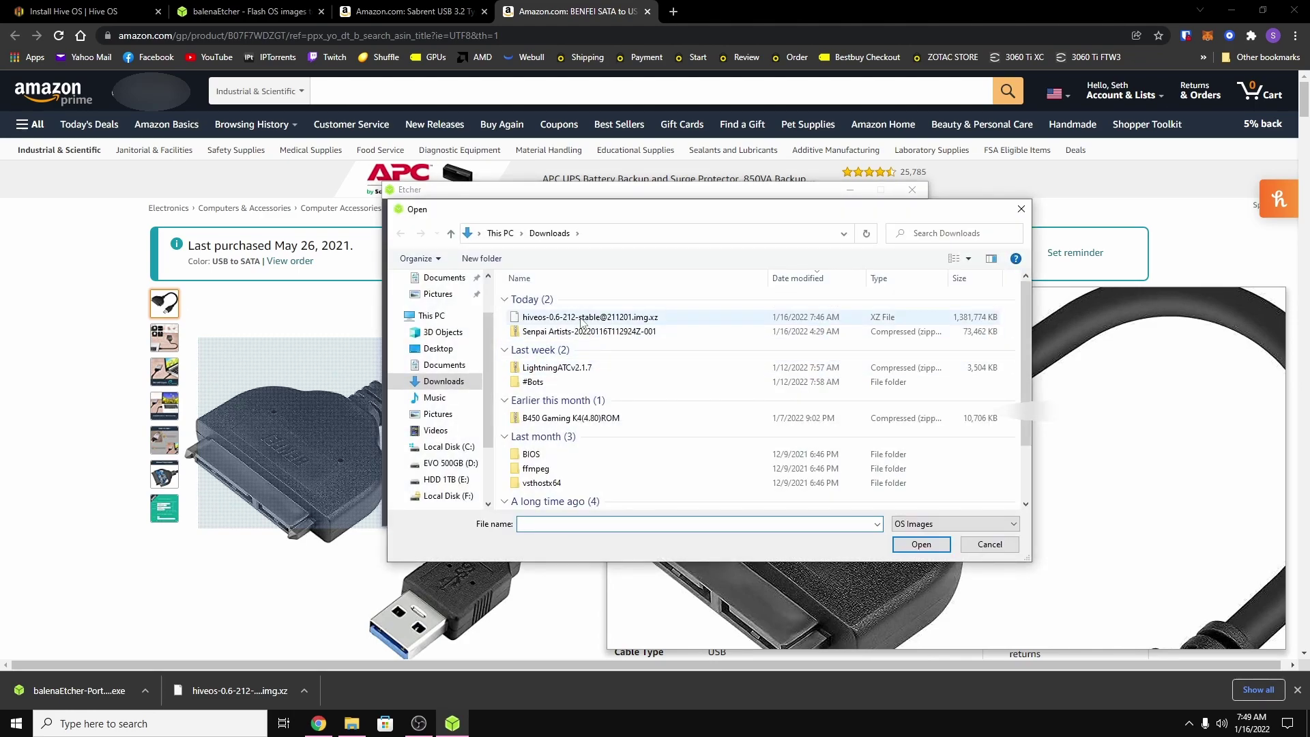
{"action": "left_click", "coordinate": [582, 318]}
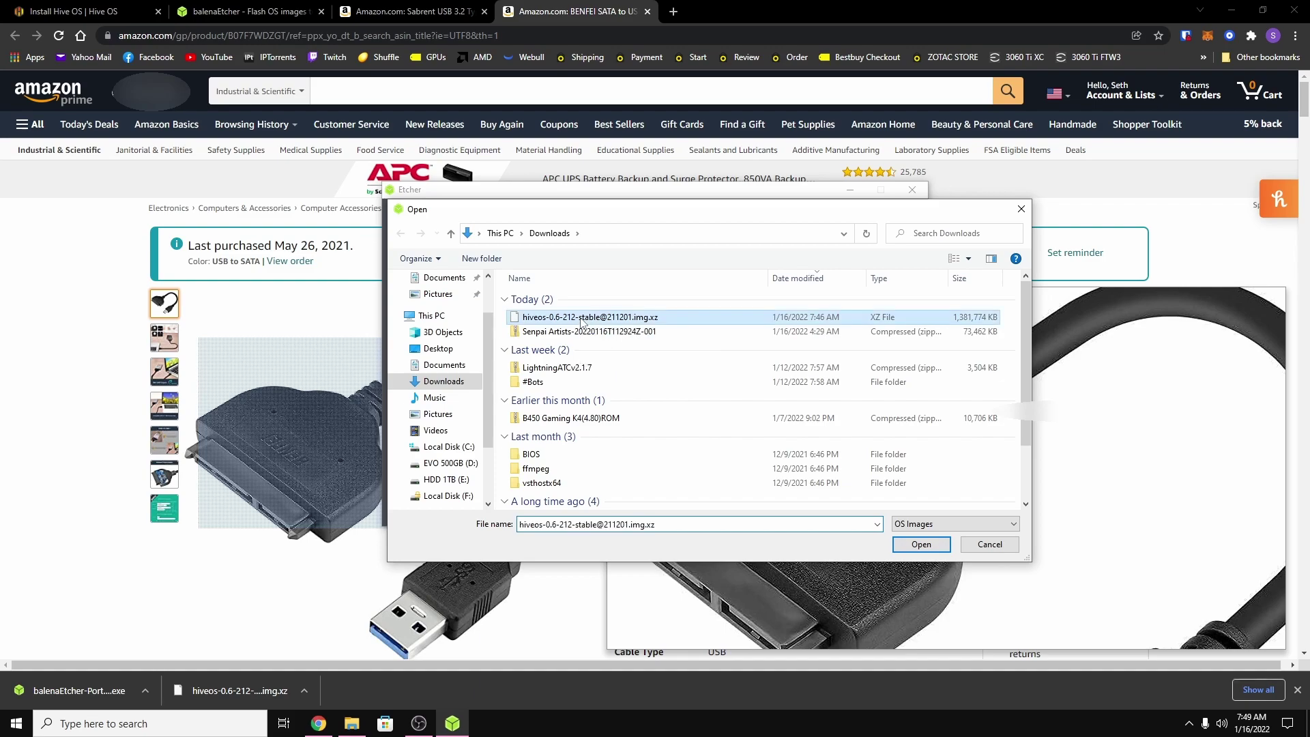
{"action": "left_click", "coordinate": [922, 545]}
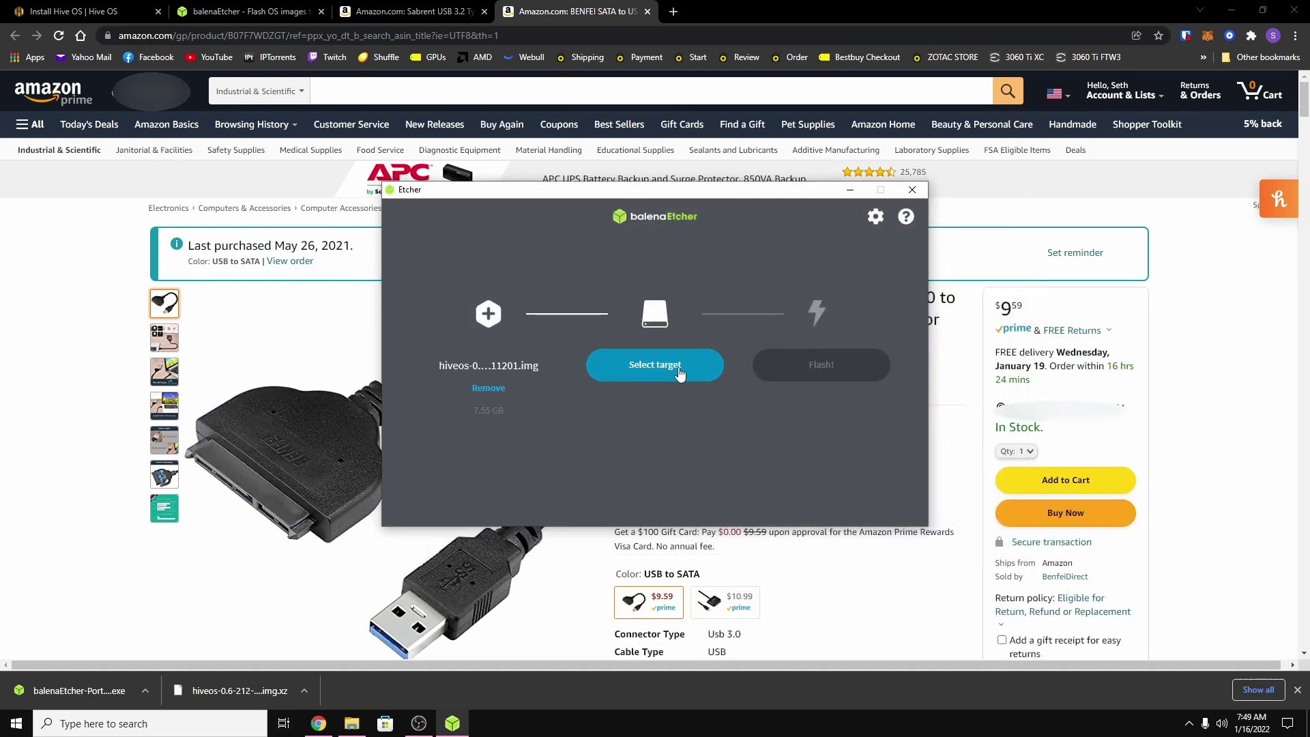
Choose the 256 GB Sabrent SCSI Disk Device as the flash target.
{"action": "left_click", "coordinate": [679, 369]}
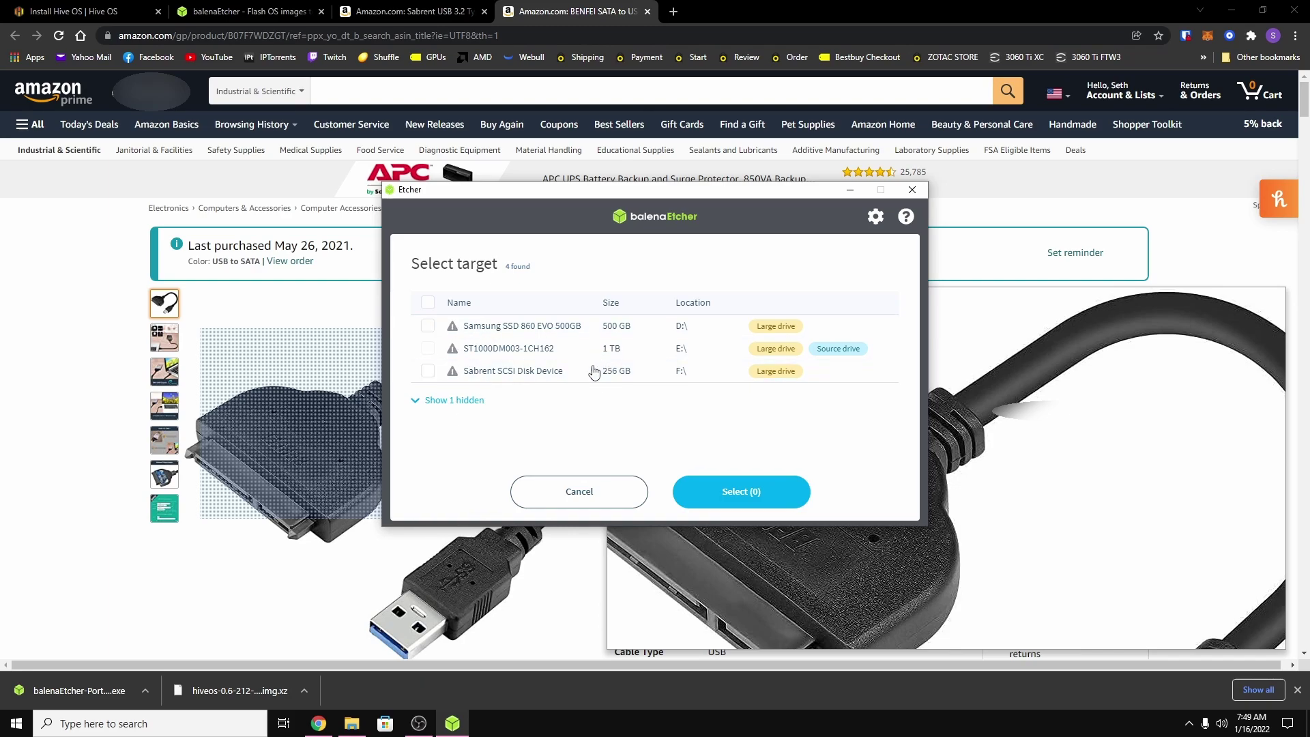
{"action": "mouse_move", "coordinate": [770, 369]}
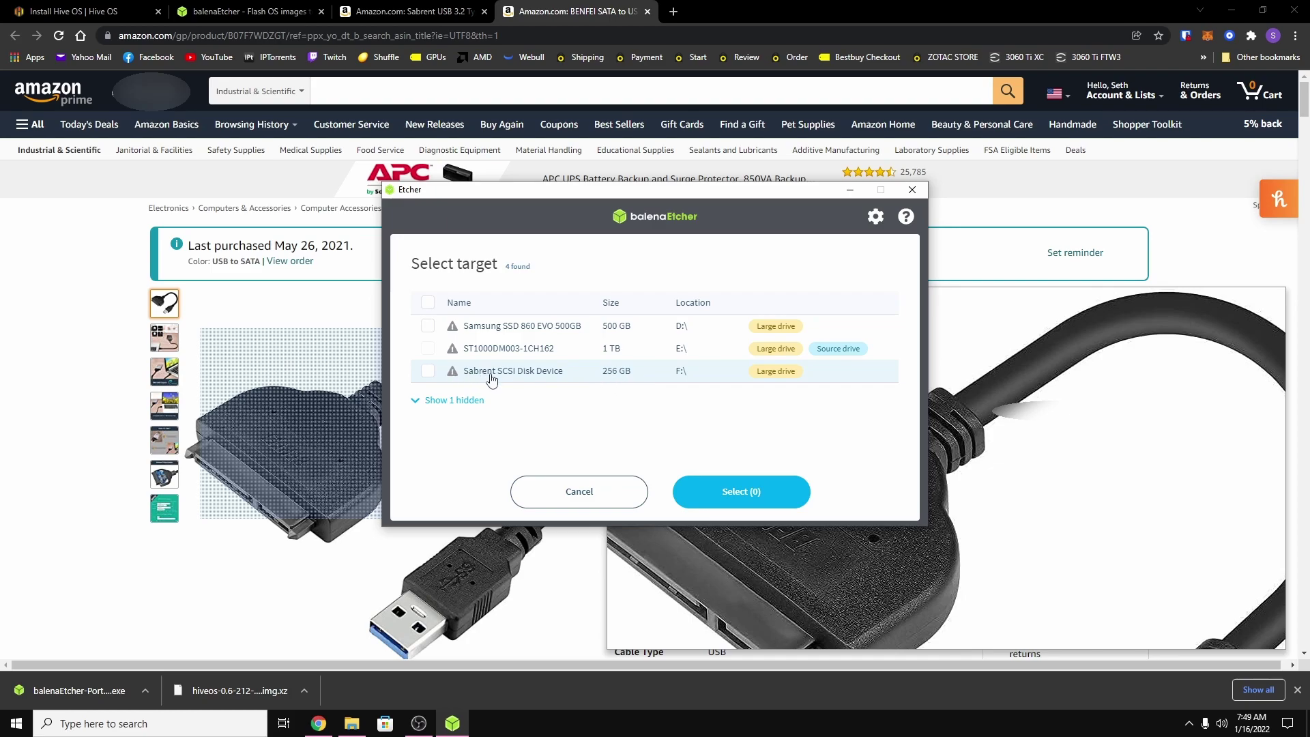
{"action": "left_click", "coordinate": [428, 372]}
{"action": "left_click", "coordinate": [726, 502]}
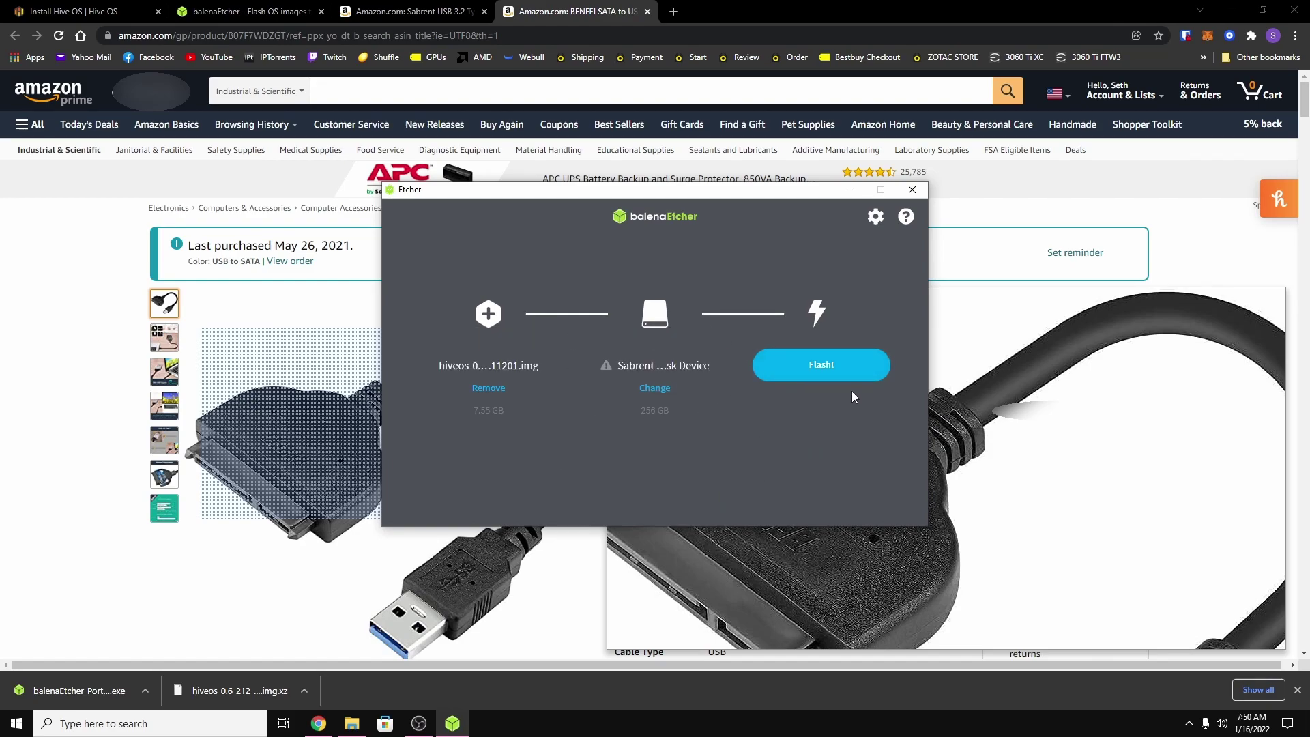
Flash the image to the Sabrent drive, accepting the large-drive warning, until Flash Complete.
{"action": "left_click", "coordinate": [812, 371]}
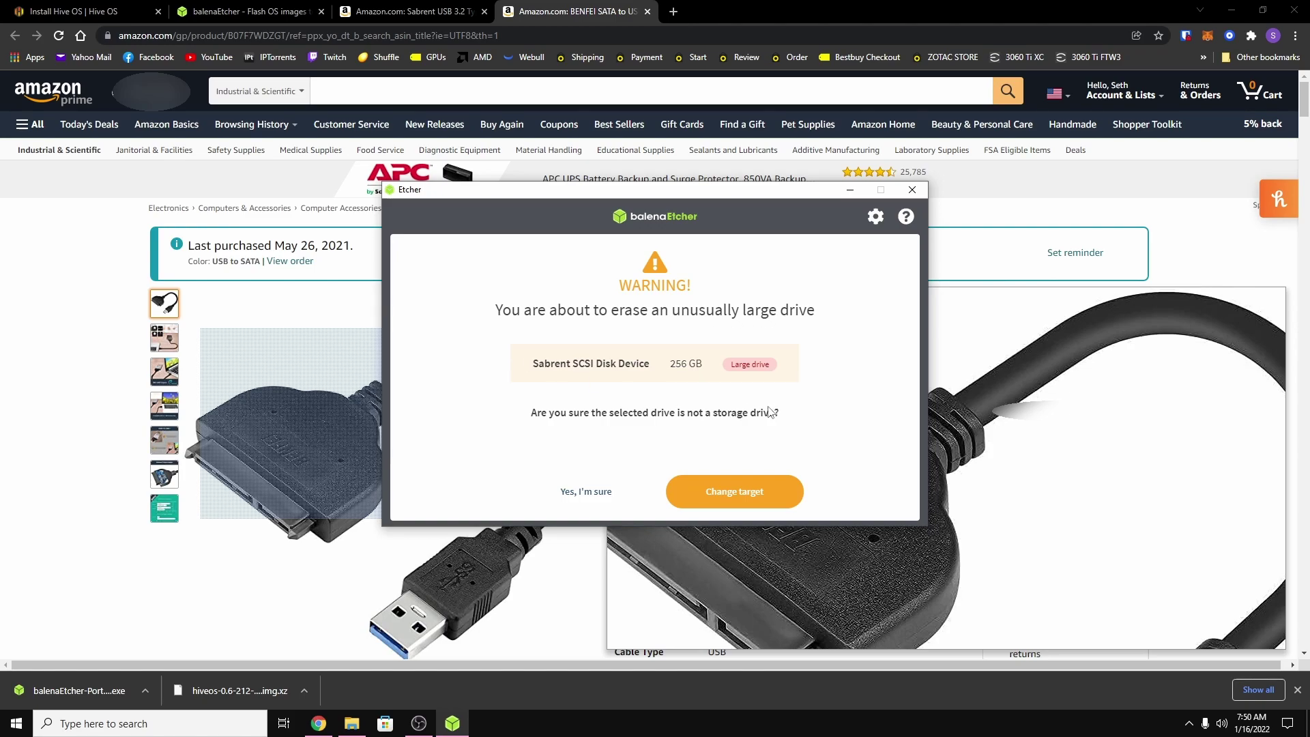
{"action": "left_click", "coordinate": [585, 493]}
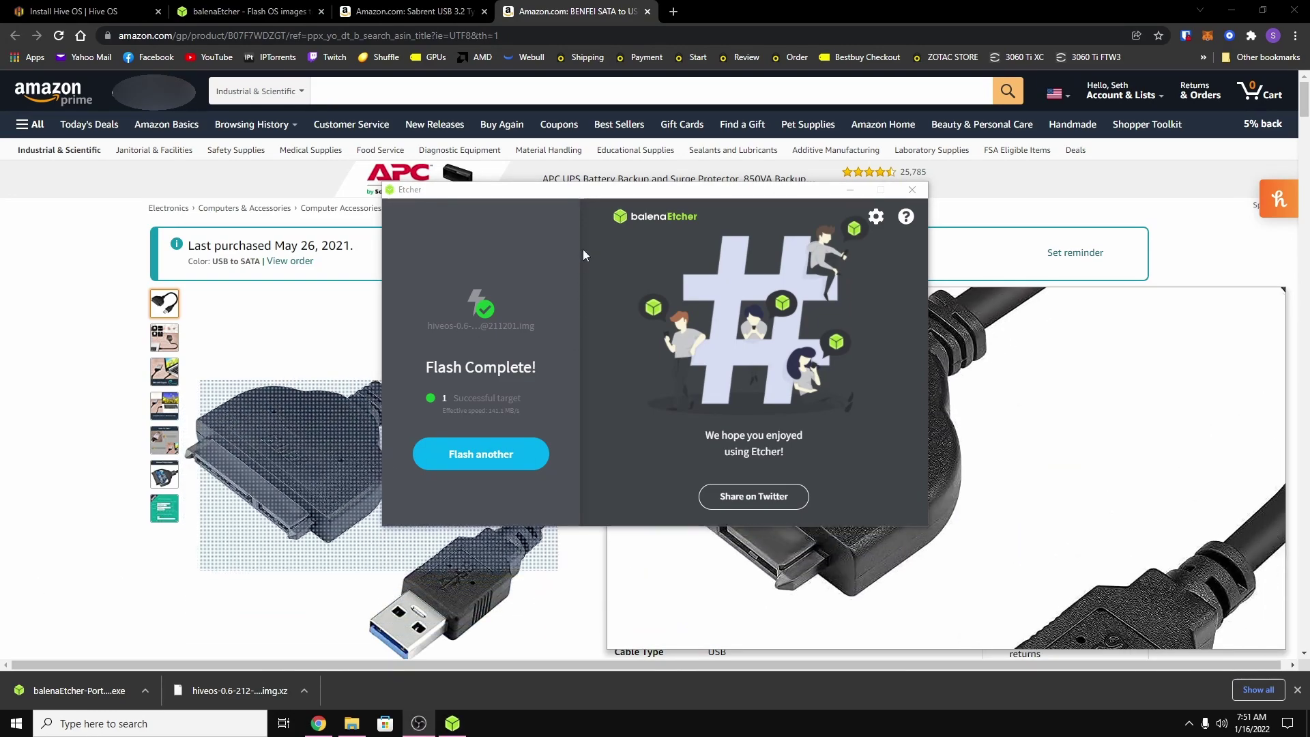
Close Etcher, return to the Hive OS install page, and close the old File Explorer window.
{"action": "left_click", "coordinate": [917, 191]}
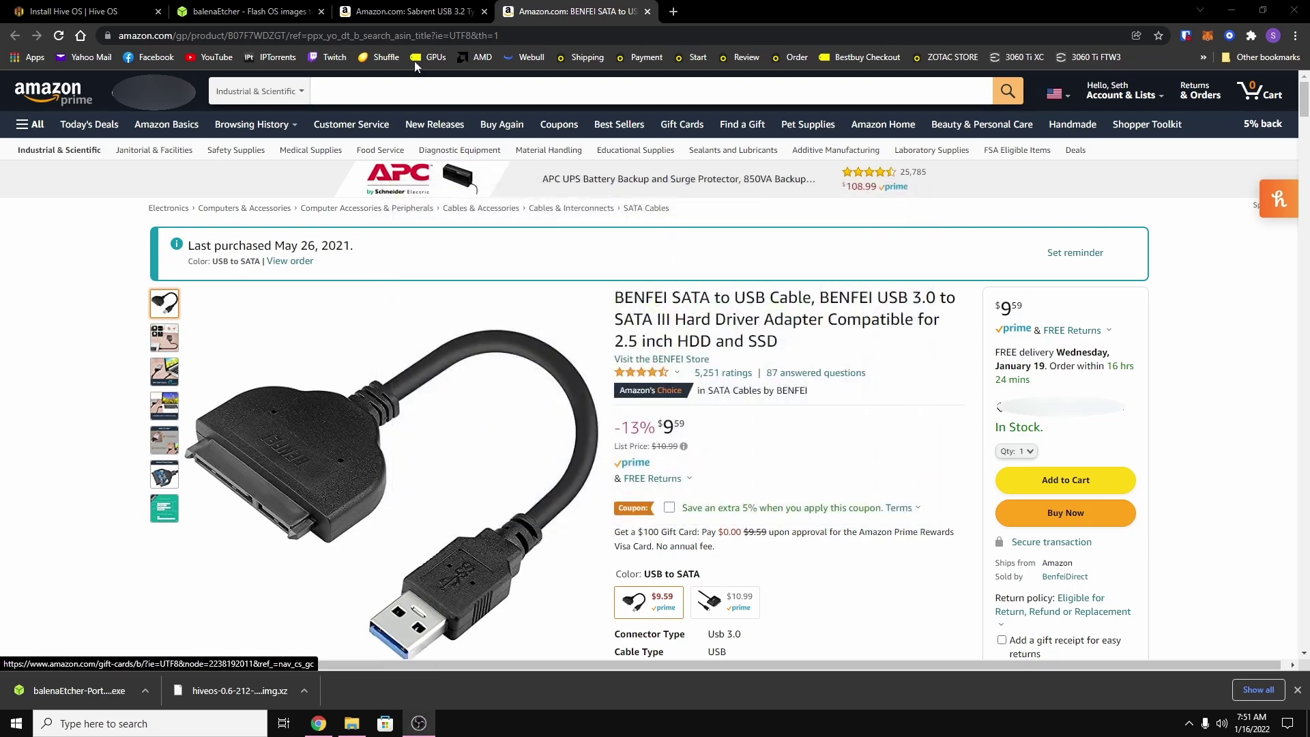
{"action": "left_click", "coordinate": [84, 14]}
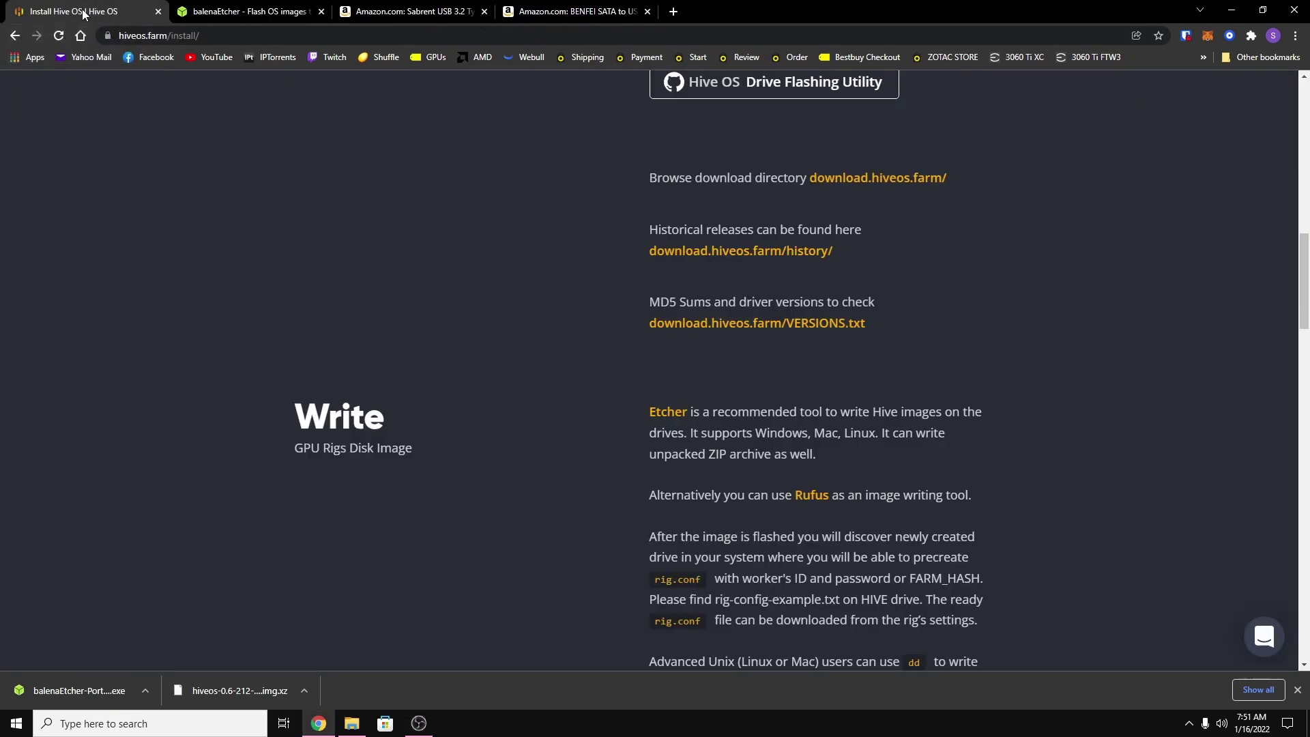
{"action": "right_click", "coordinate": [352, 721]}
{"action": "left_click", "coordinate": [334, 699]}
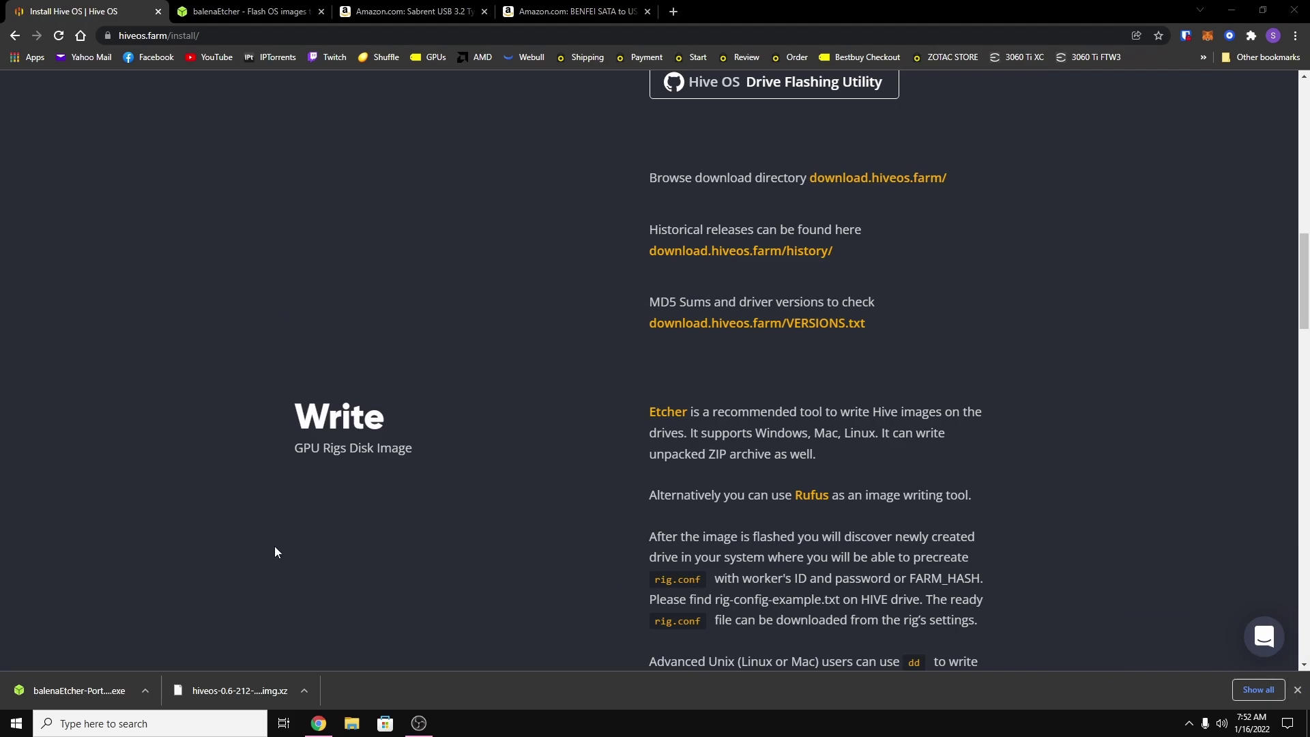
Open a new File Explorer window at This PC and select the HIVE (N:) drive.
{"action": "left_click", "coordinate": [352, 725]}
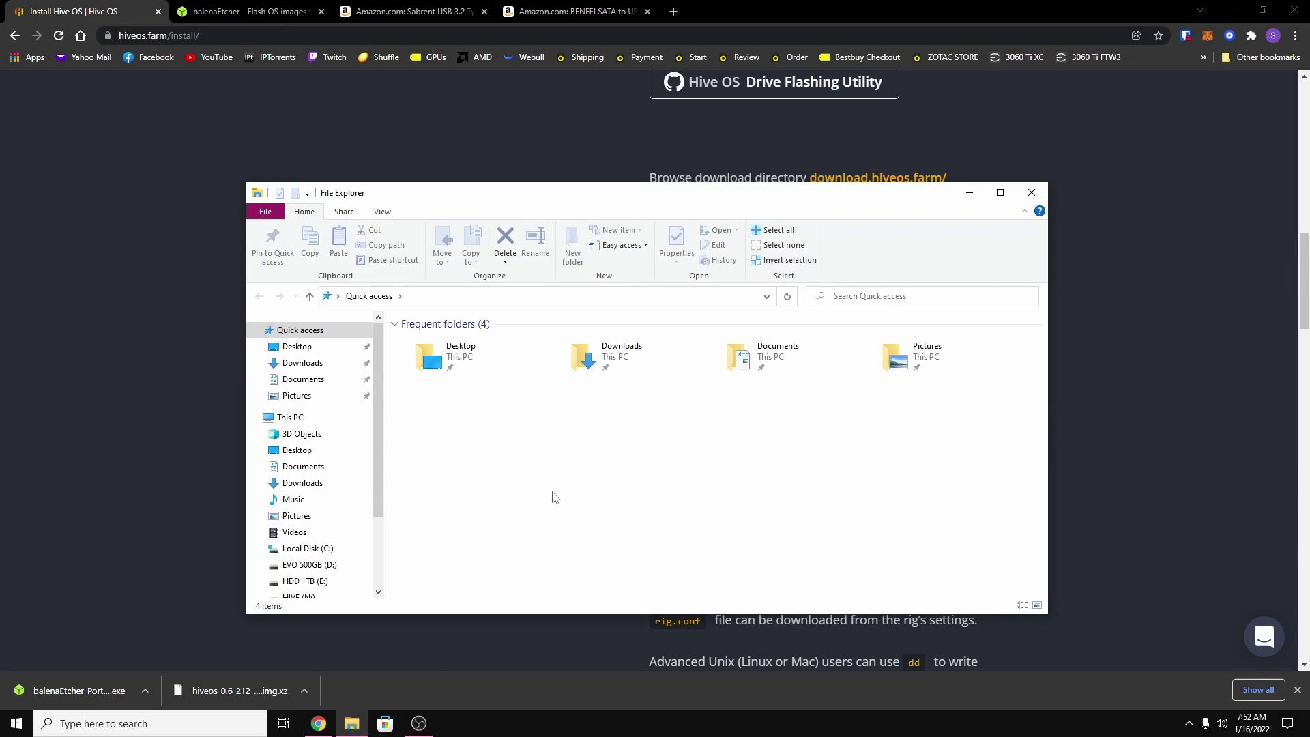
{"action": "left_click", "coordinate": [291, 419]}
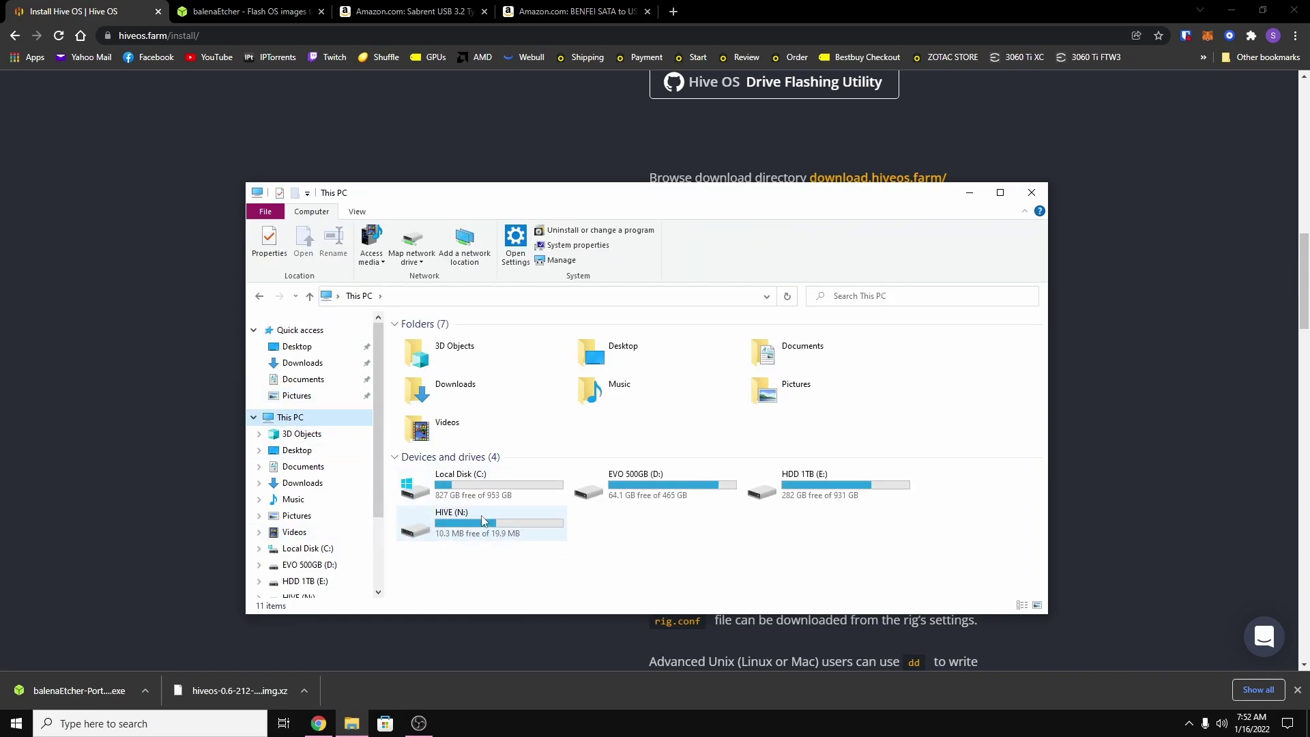
{"action": "left_click", "coordinate": [627, 537]}
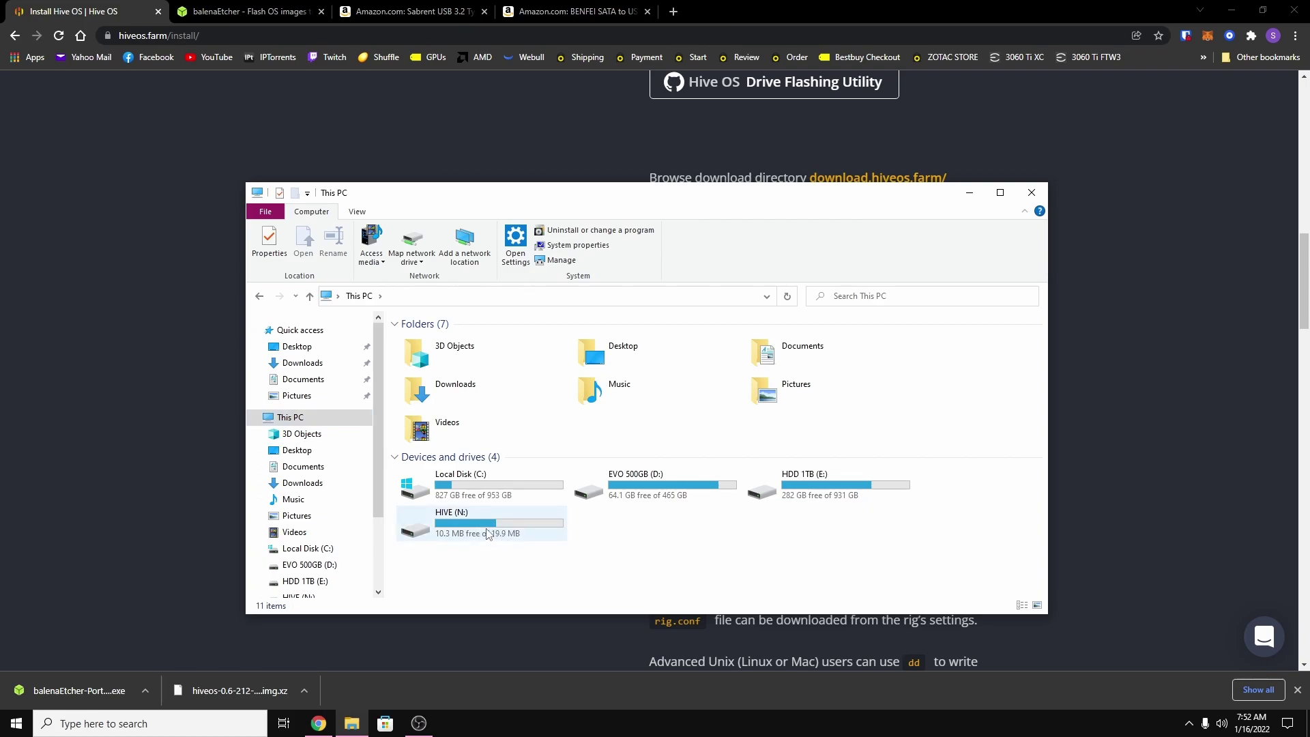
In Disk Management, inspect the HIVE (N:) volume's drive letter settings without changing them.
{"action": "left_click", "coordinate": [184, 721]}
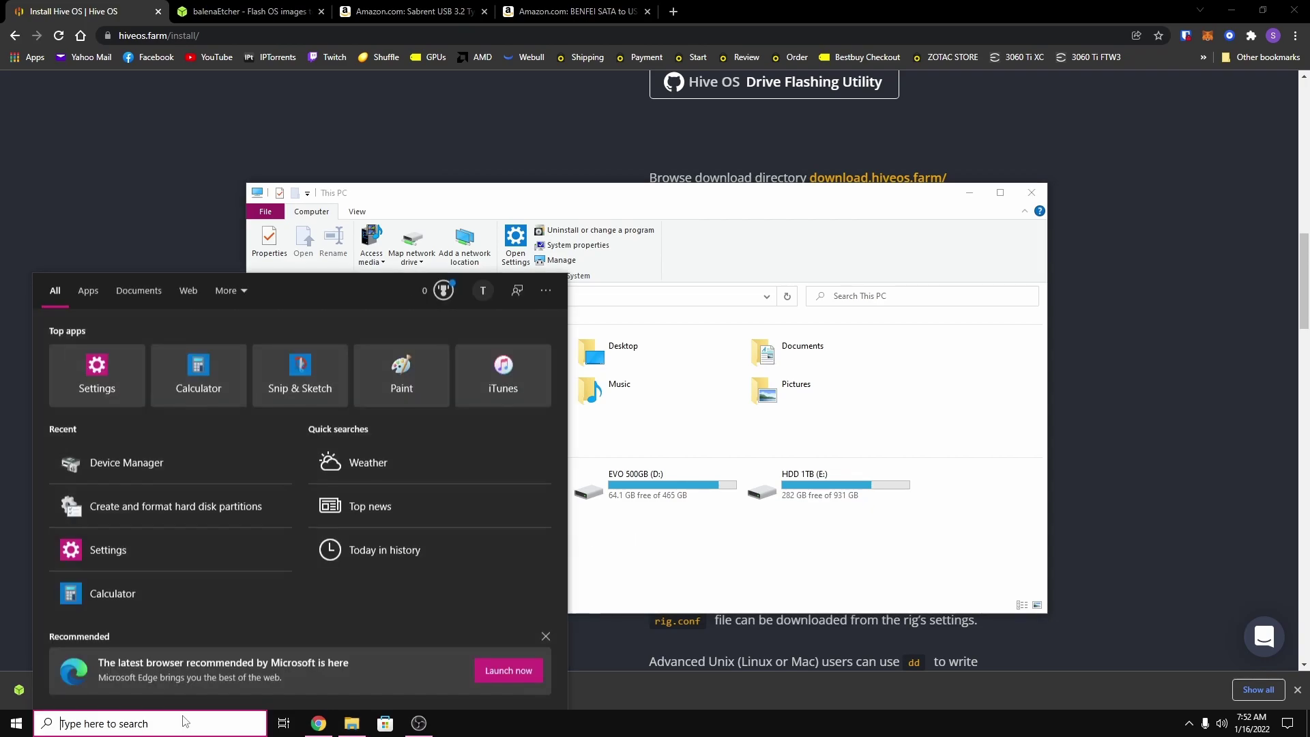
{"action": "type", "text": "dis"}
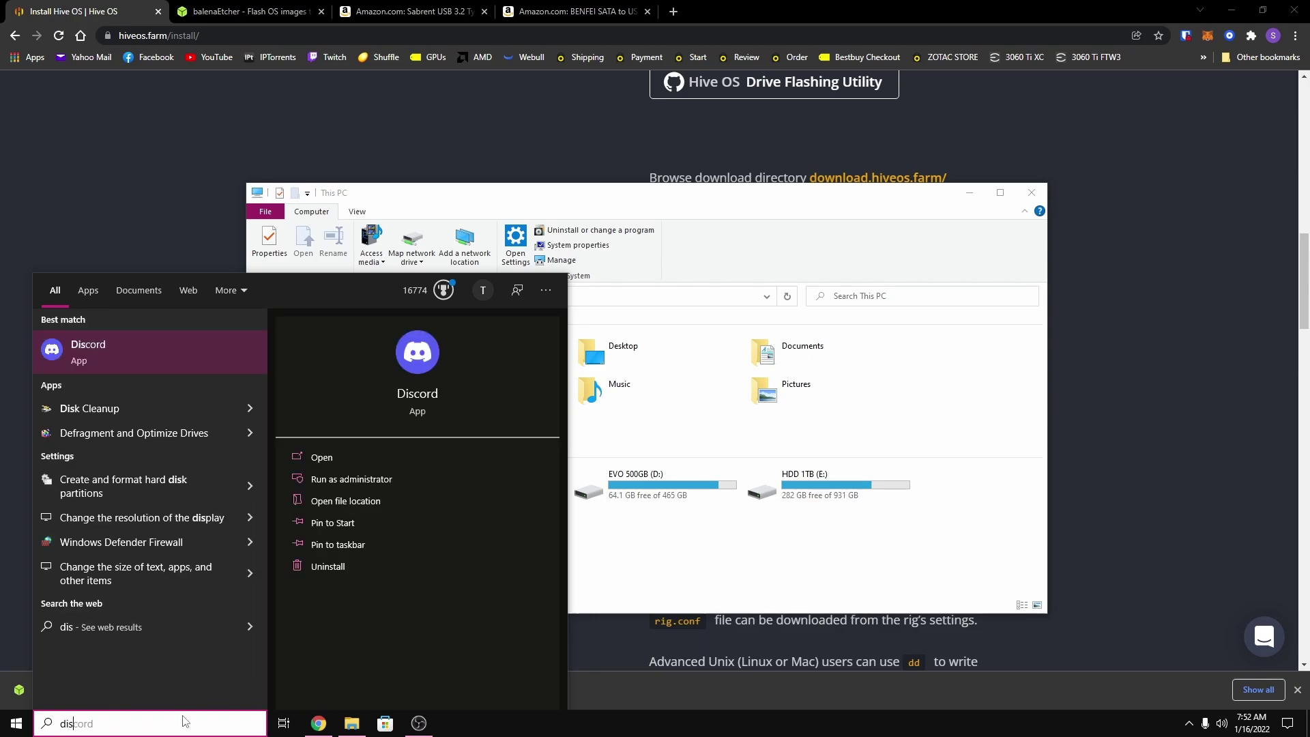
{"action": "type", "text": "k"}
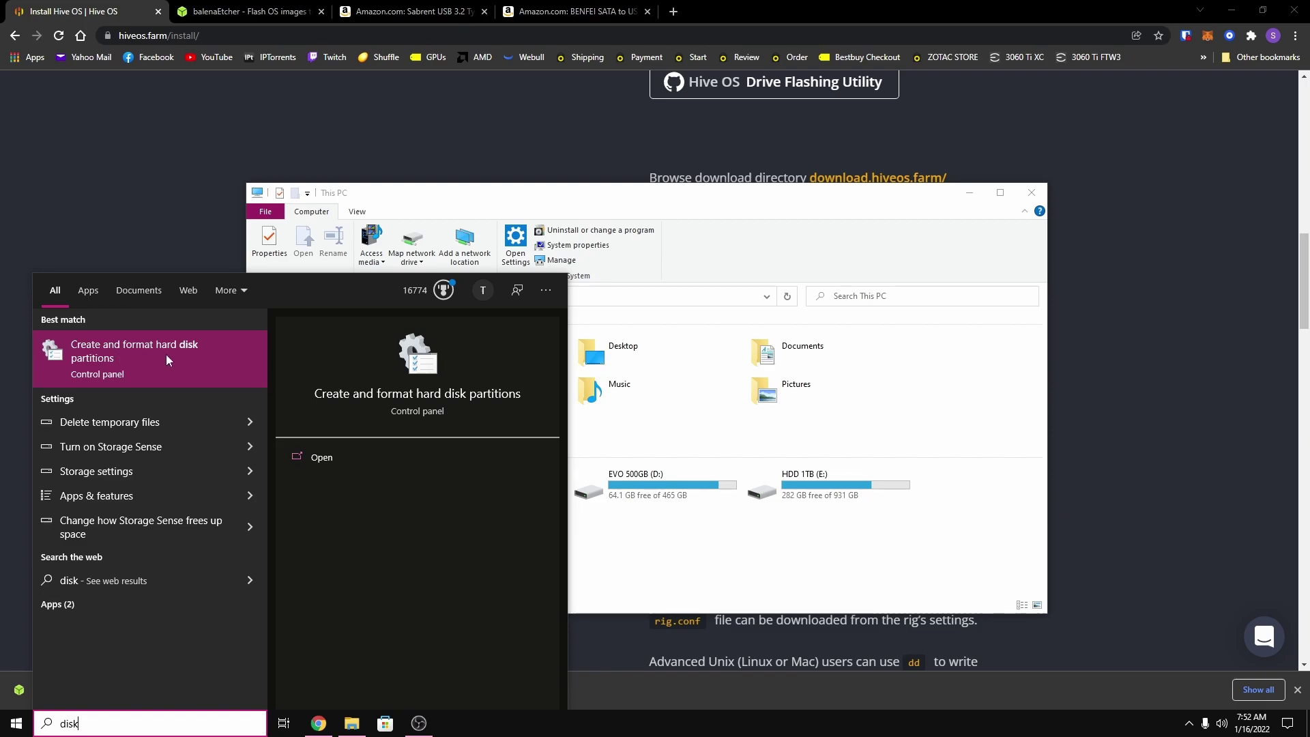
{"action": "left_click", "coordinate": [133, 356]}
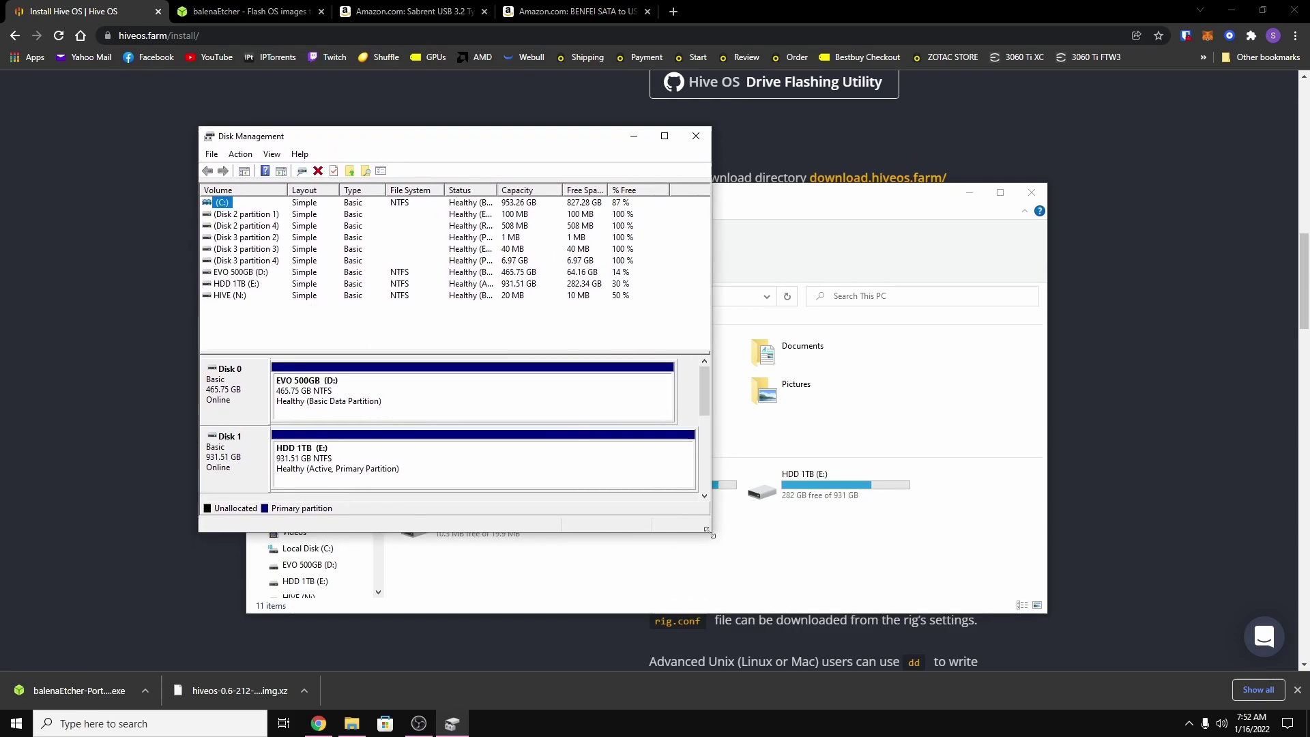
{"action": "left_click_drag", "start_coordinate": [712, 535], "coordinate": [1049, 622]}
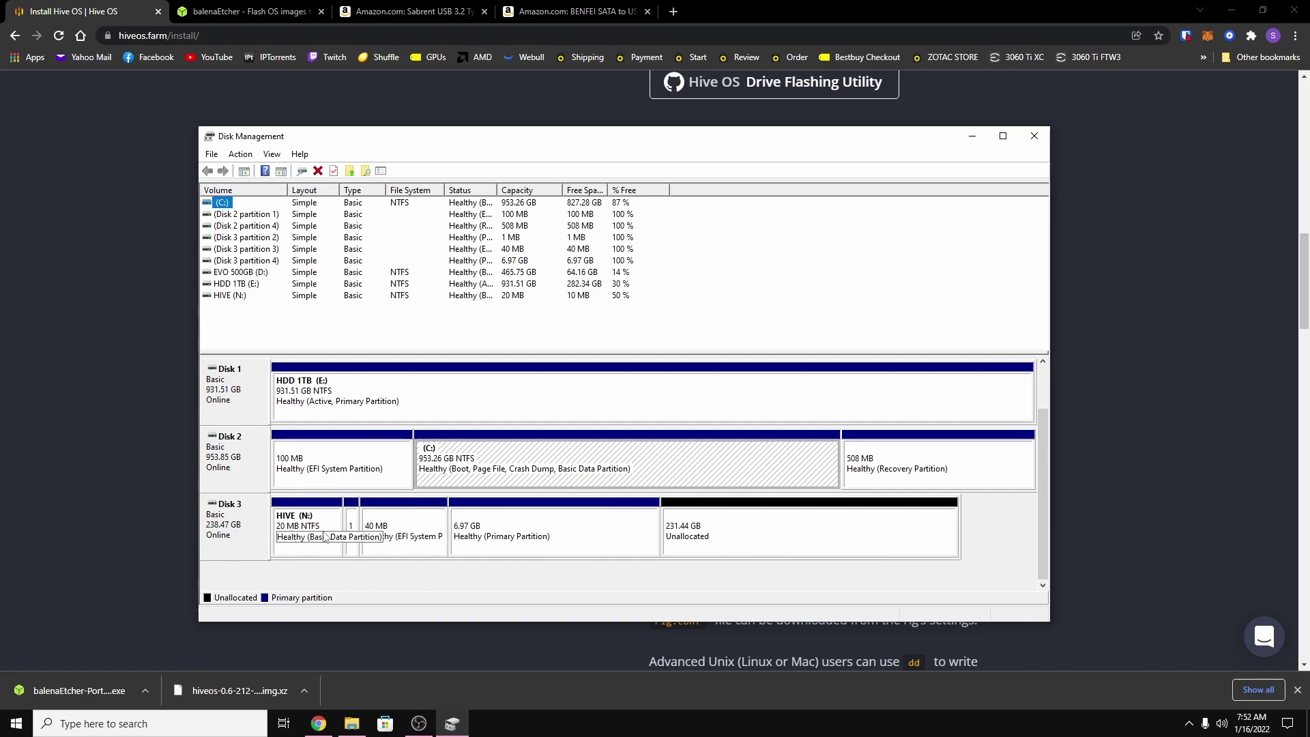
{"action": "left_click", "coordinate": [244, 301]}
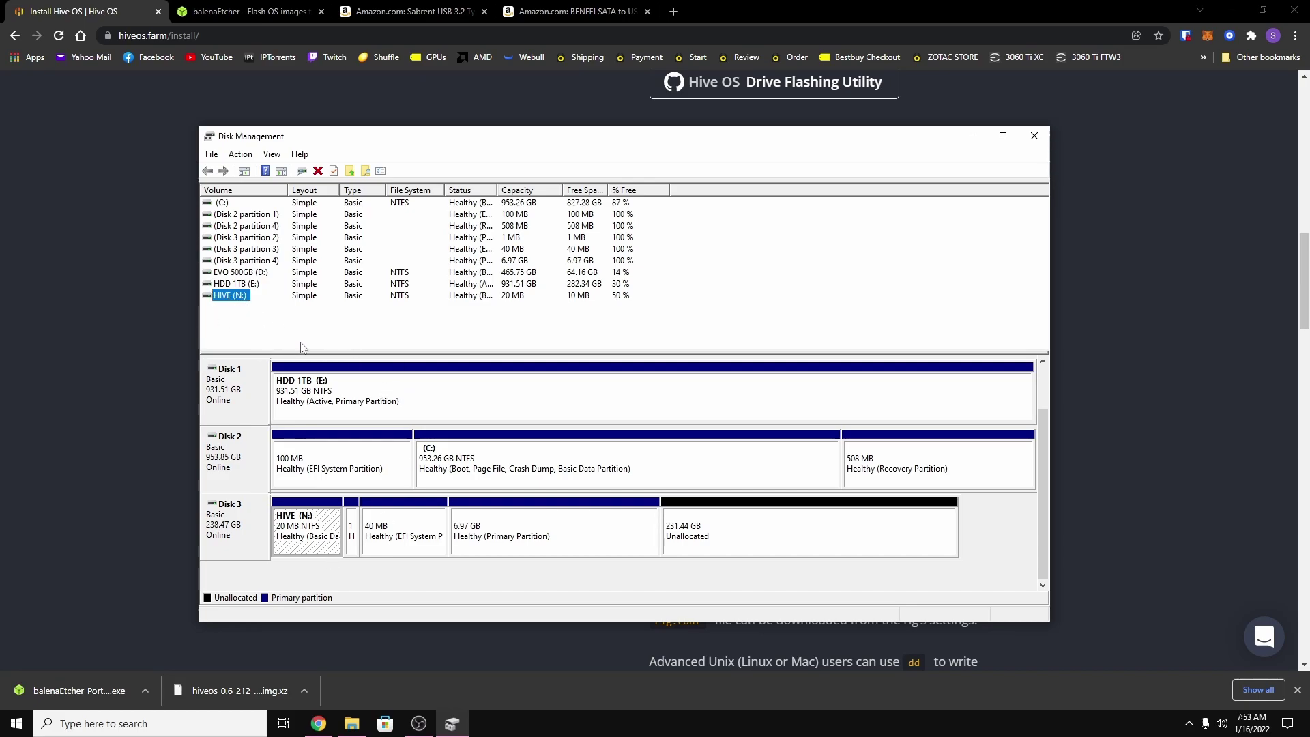
{"action": "right_click", "coordinate": [222, 299]}
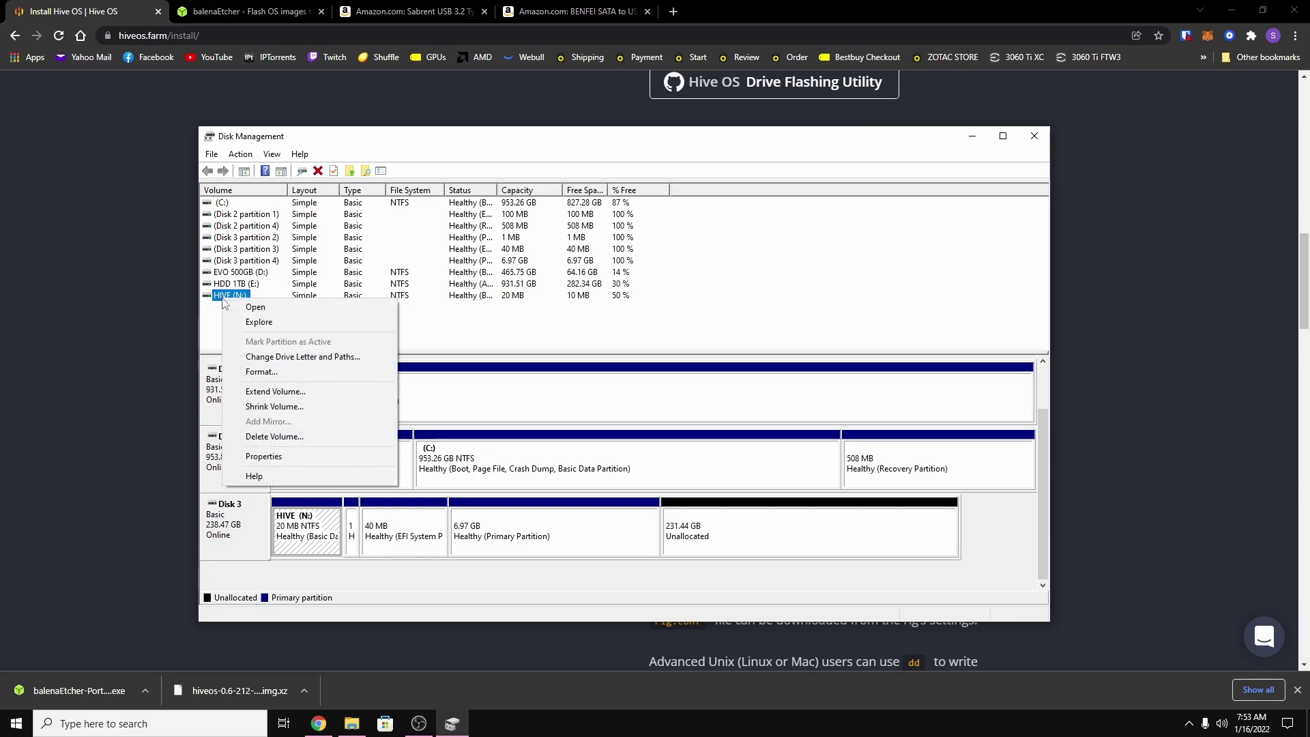
{"action": "left_click", "coordinate": [286, 361]}
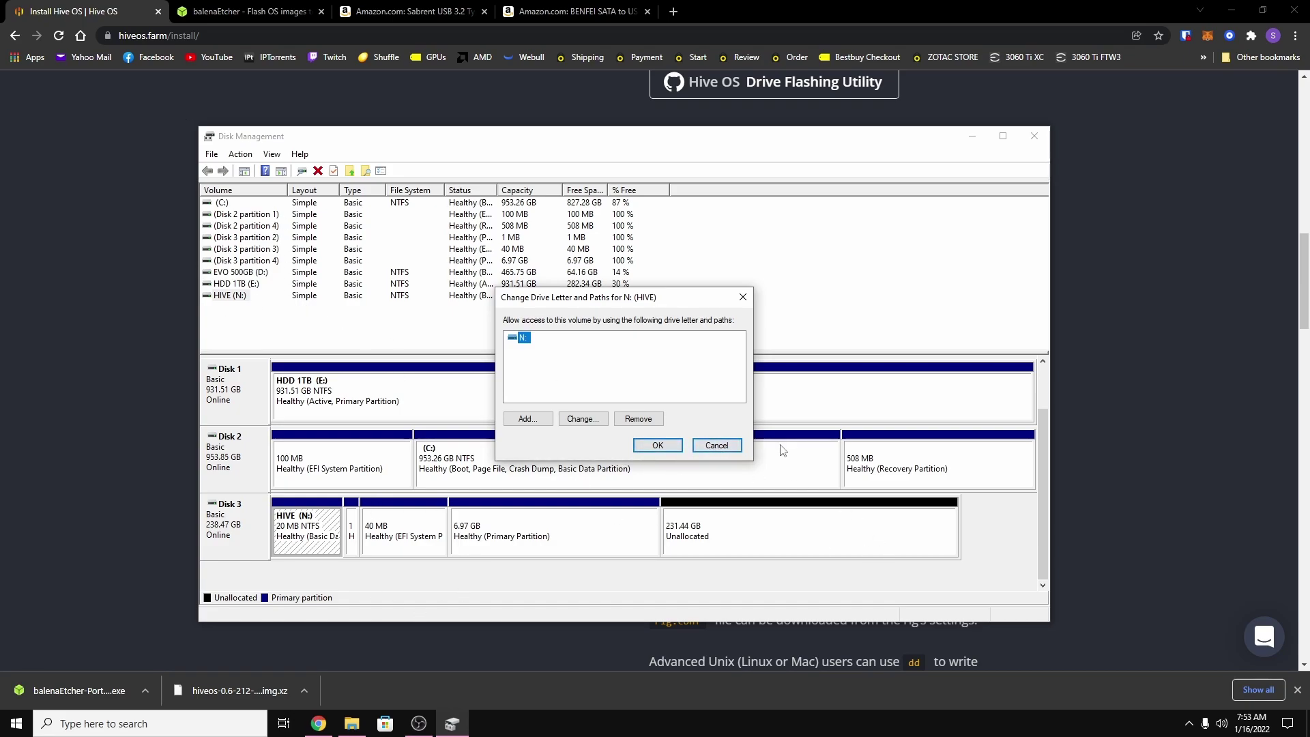
{"action": "left_click", "coordinate": [716, 445]}
Close Disk Management and Explorer, scroll to the top of hiveos.farm/install, and sign in.
{"action": "left_click", "coordinate": [1034, 136]}
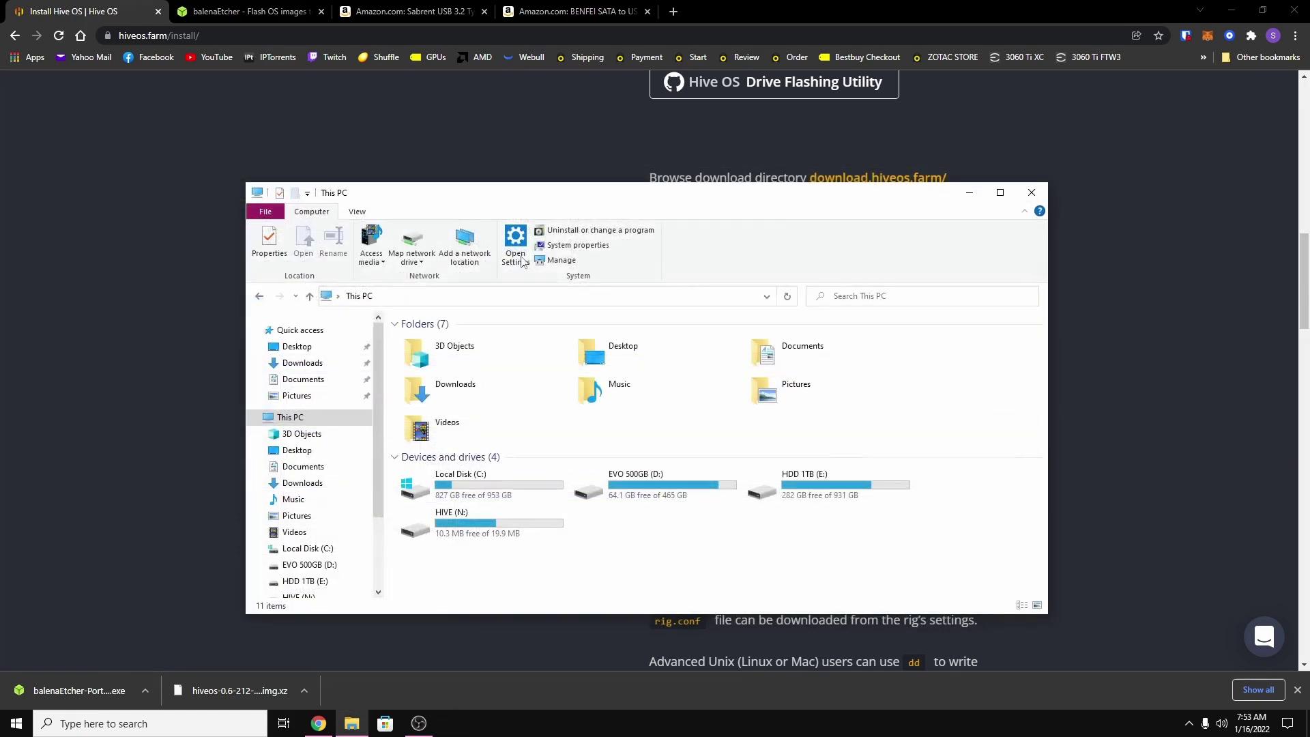
{"action": "key", "text": "alt+F4"}
{"action": "scroll", "coordinate": [528, 463], "scroll_direction": "up", "scroll_amount": 8}
{"action": "scroll", "coordinate": [528, 462], "scroll_direction": "up", "scroll_amount": 5}
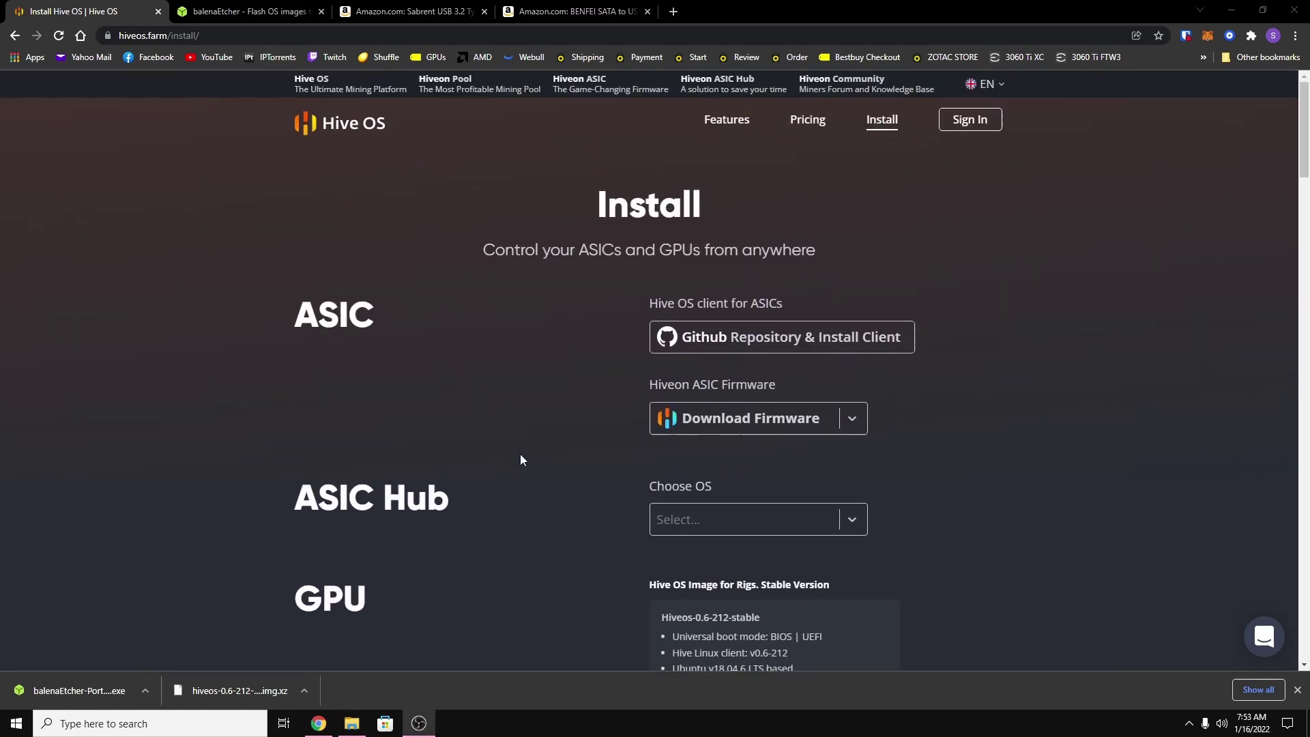
{"action": "left_click", "coordinate": [972, 121]}
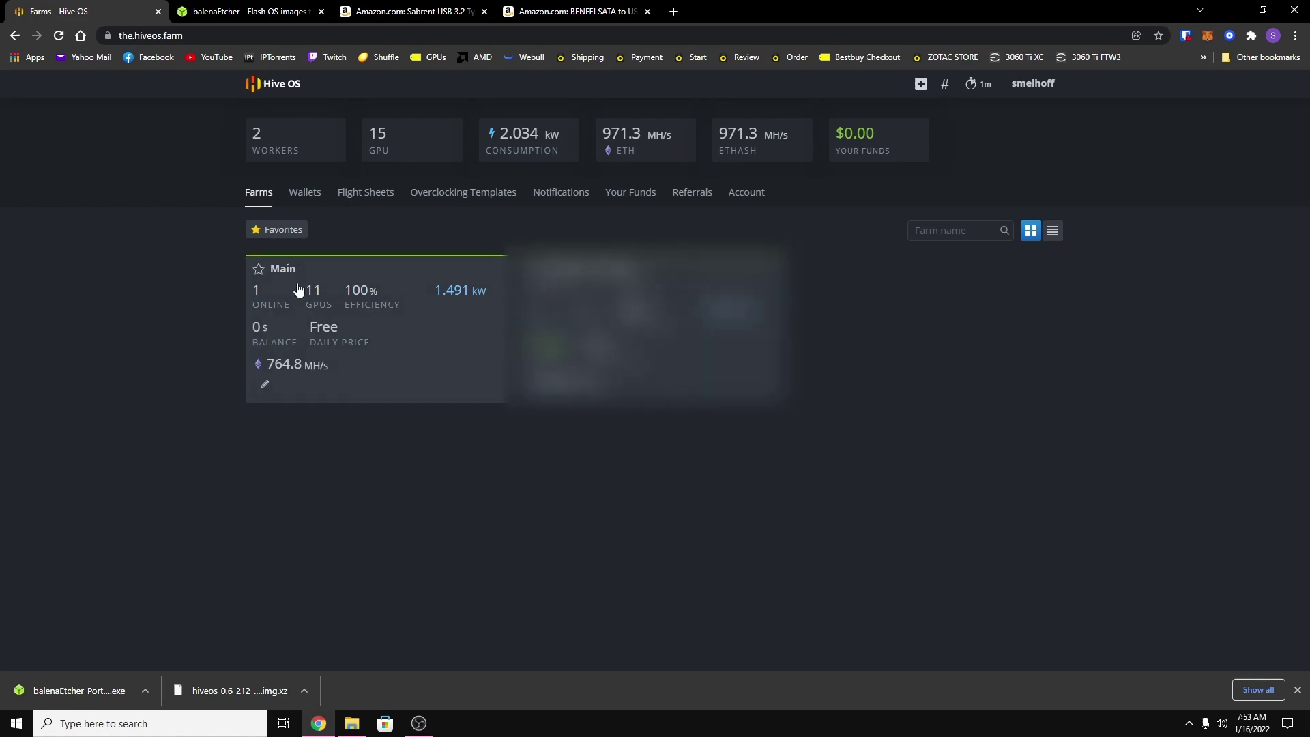
Start a new farm and enter 'Youtube' as its name.
{"action": "left_click", "coordinate": [921, 84]}
{"action": "left_click", "coordinate": [496, 259]}
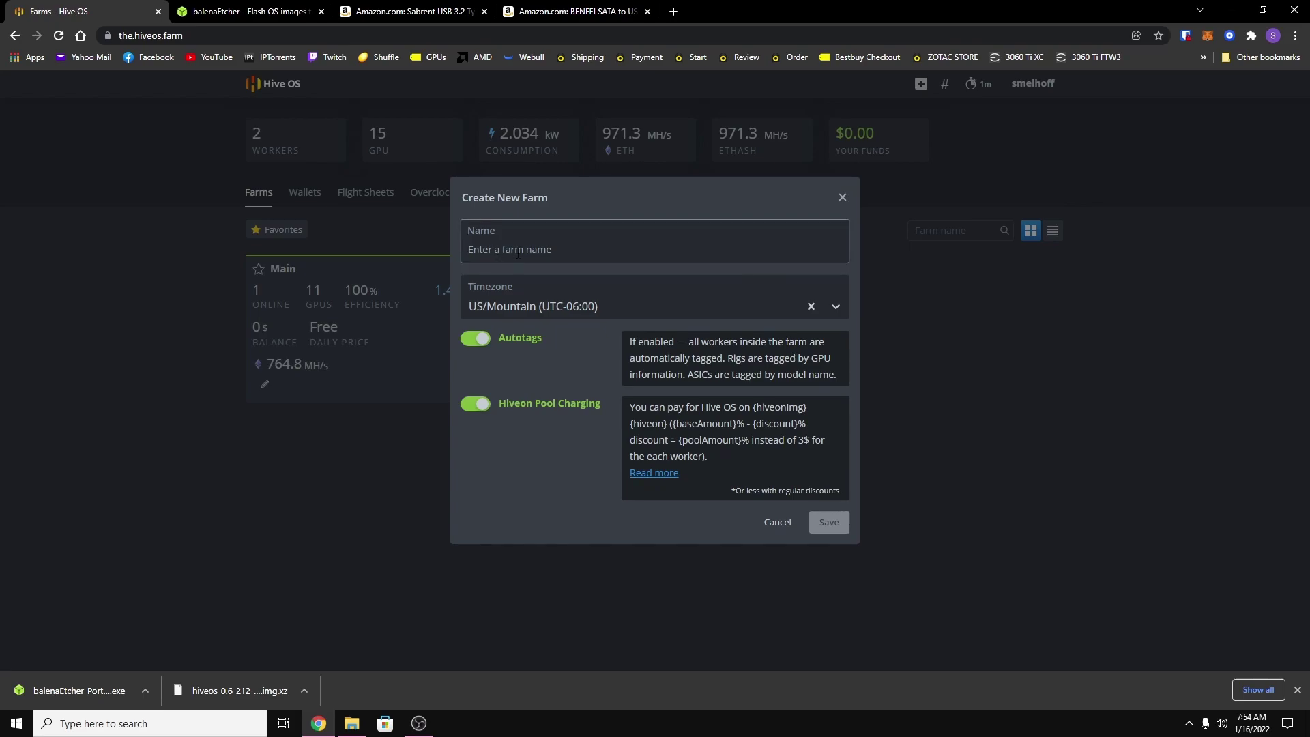
{"action": "type", "text": "Y"}
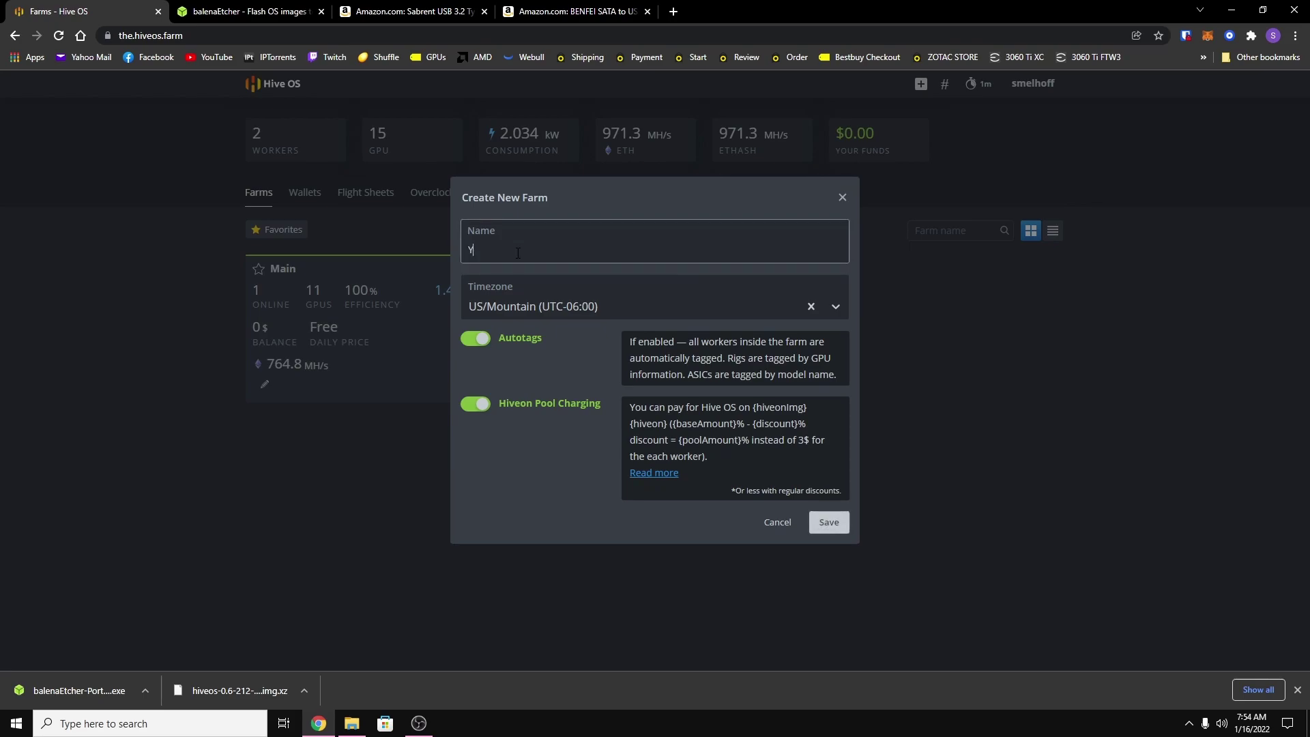
{"action": "type", "text": "outube"}
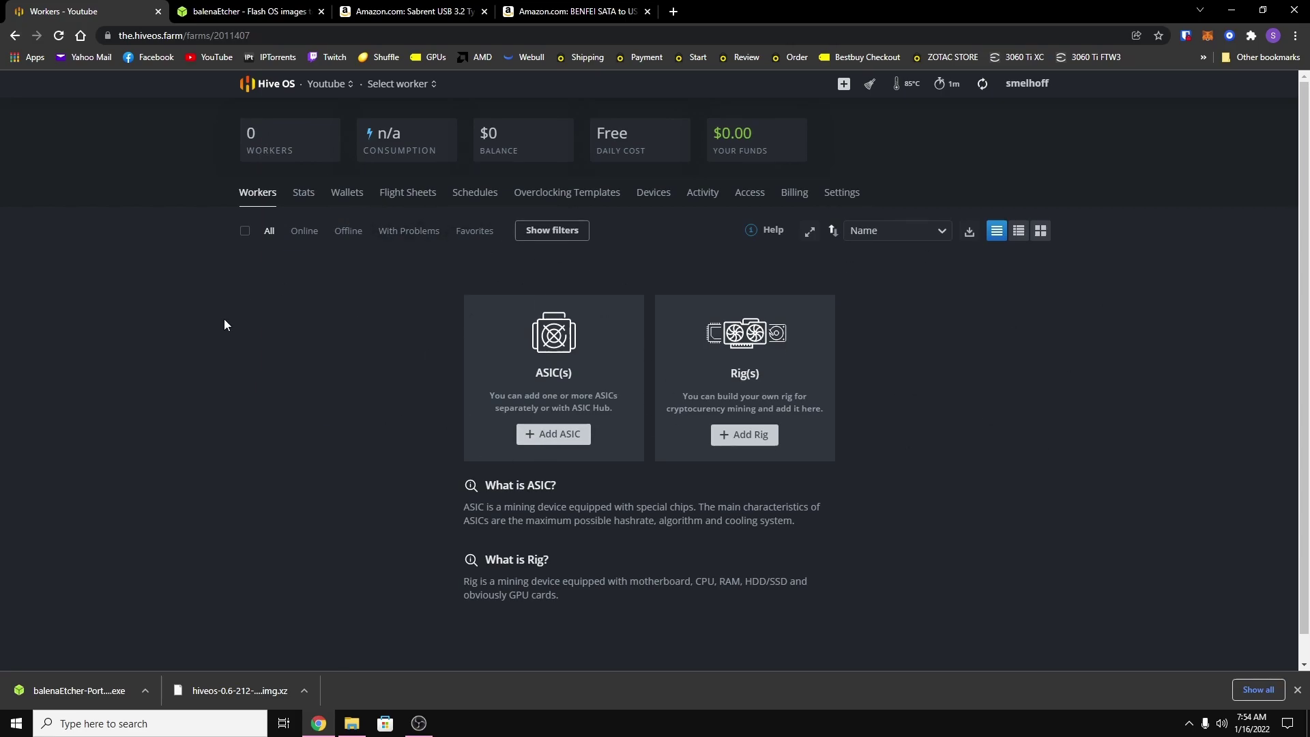
Add an existing Hive OS drive as a new rig in the Youtube farm and download its rig.conf.
{"action": "left_click", "coordinate": [745, 436]}
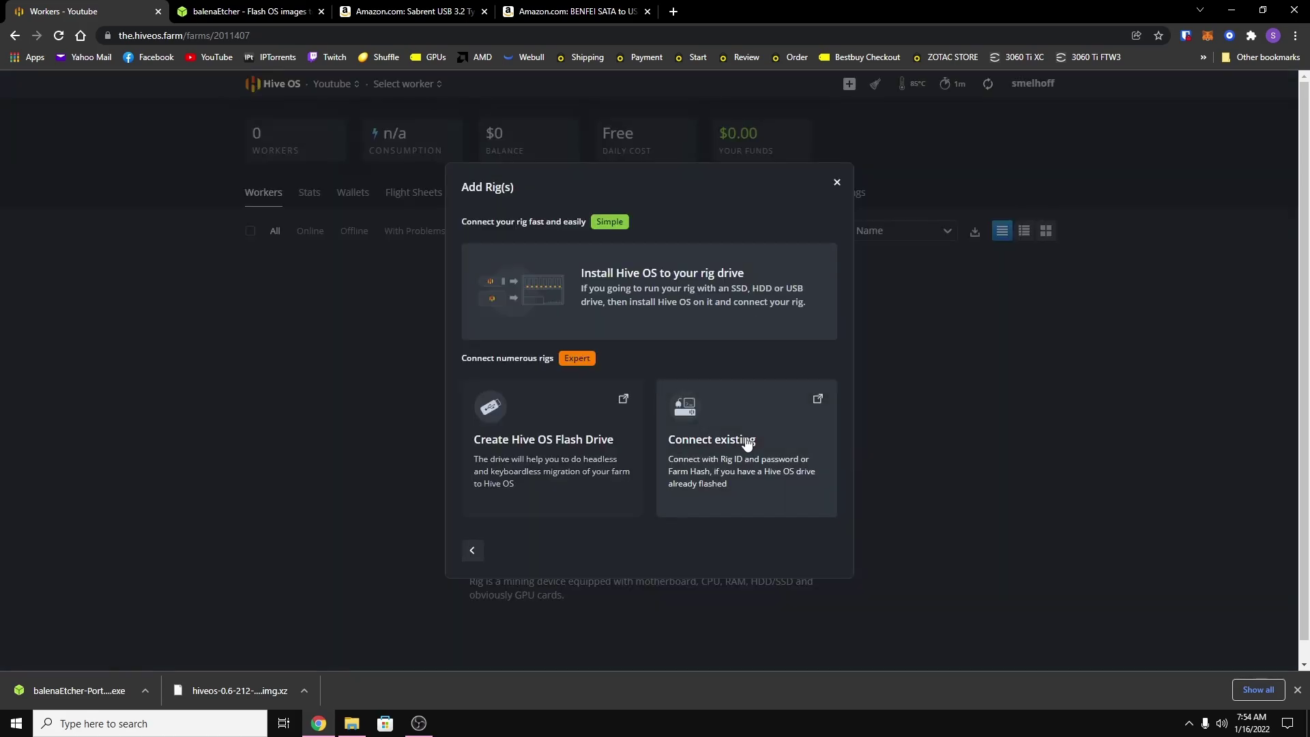
{"action": "left_click", "coordinate": [725, 476]}
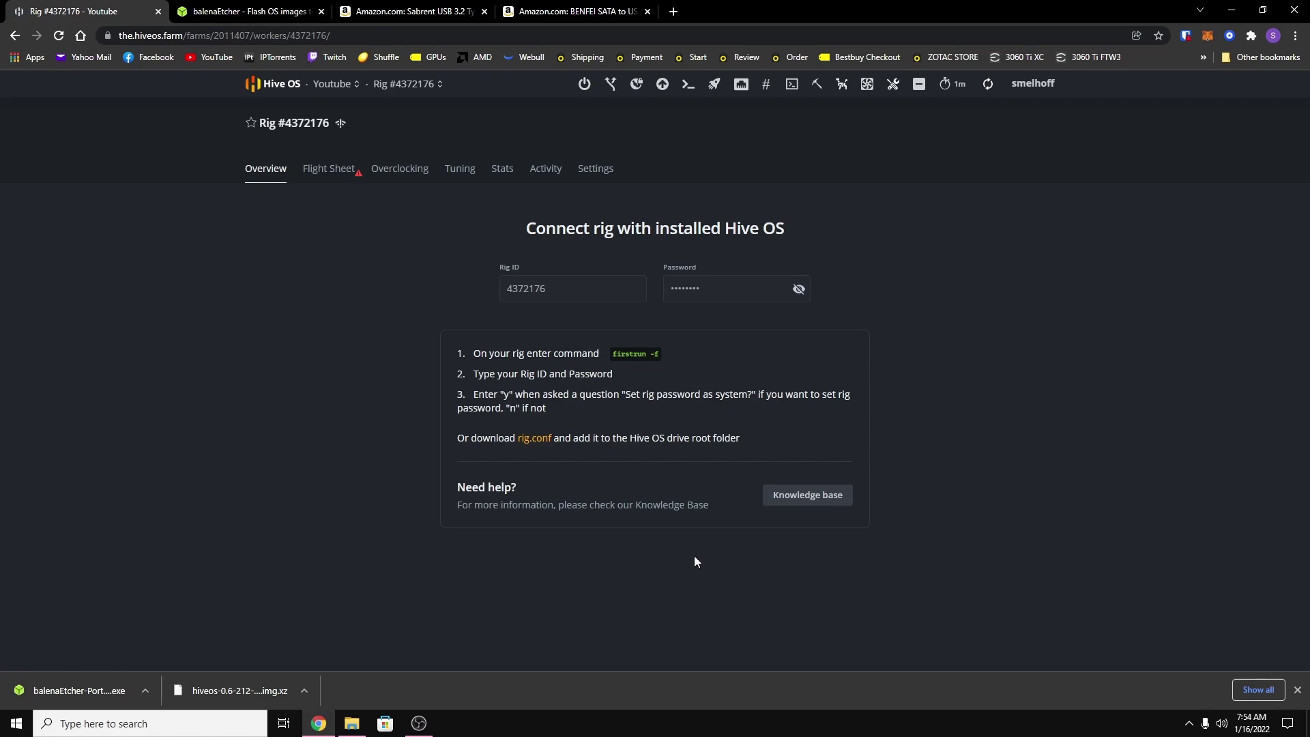
{"action": "left_click", "coordinate": [595, 176]}
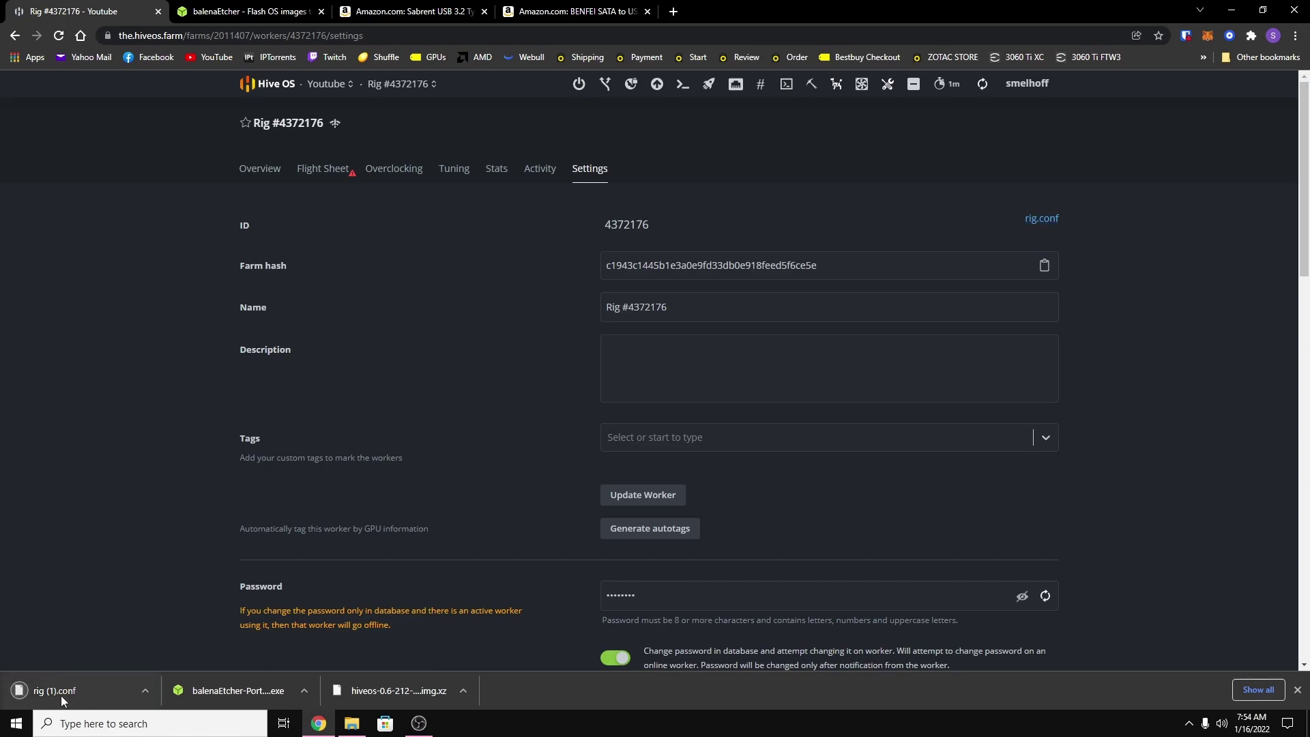
Copy the downloaded rig (1).conf from its folder onto the HIVE (N:) drive.
{"action": "left_click", "coordinate": [145, 691]}
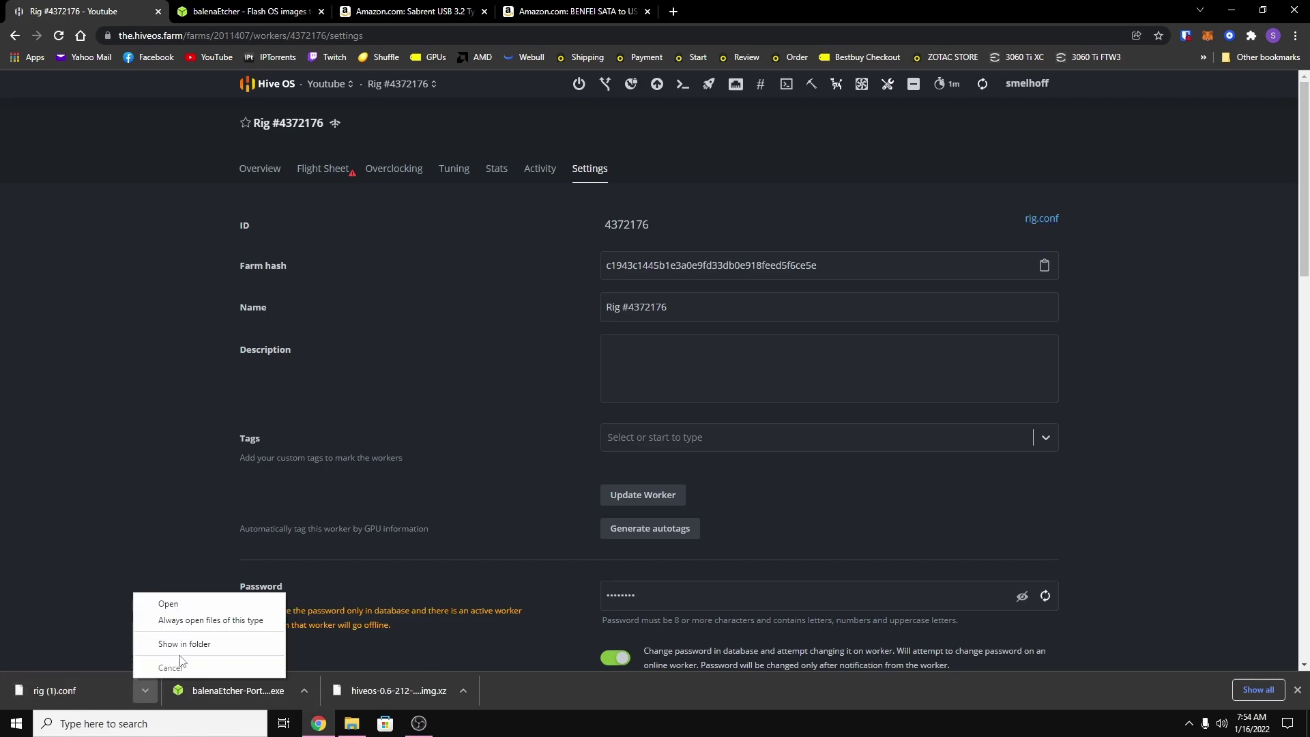
{"action": "left_click", "coordinate": [187, 647]}
{"action": "scroll", "coordinate": [491, 546], "scroll_direction": "down", "scroll_amount": 2}
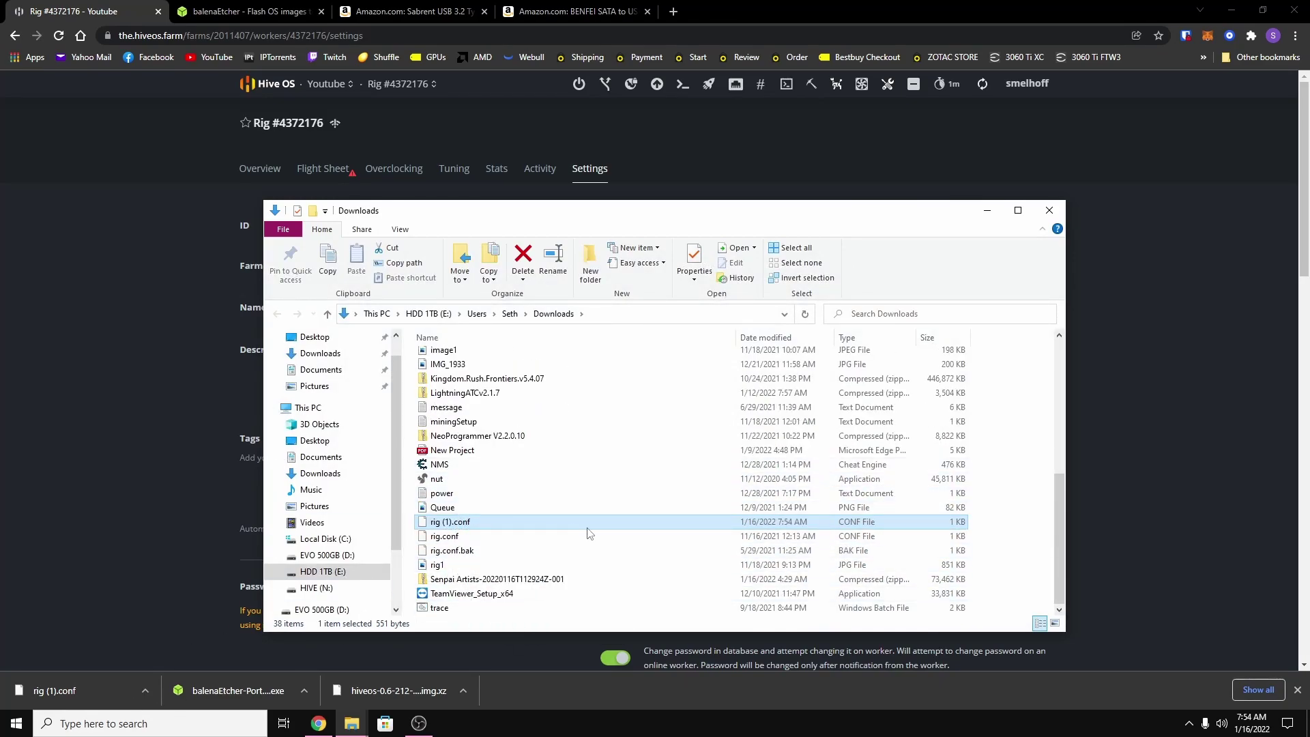
{"action": "left_click", "coordinate": [428, 537]}
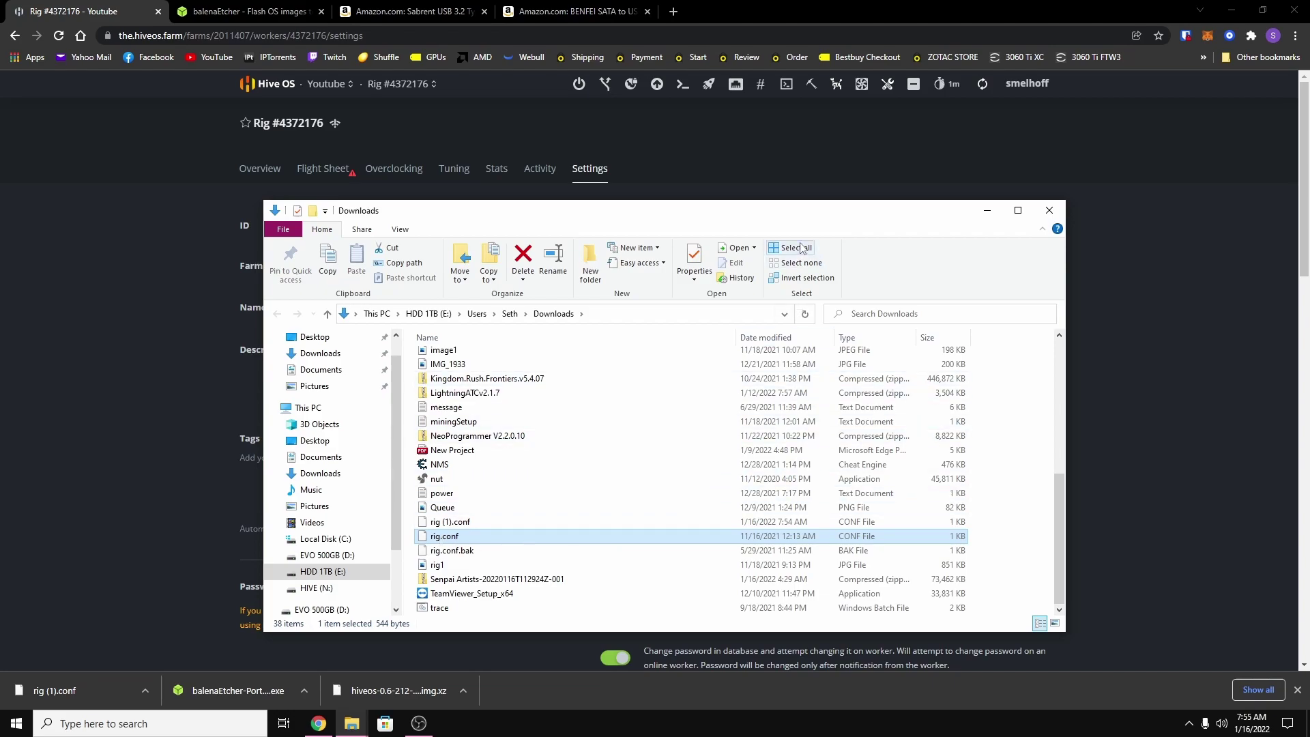
{"action": "left_click", "coordinate": [451, 523]}
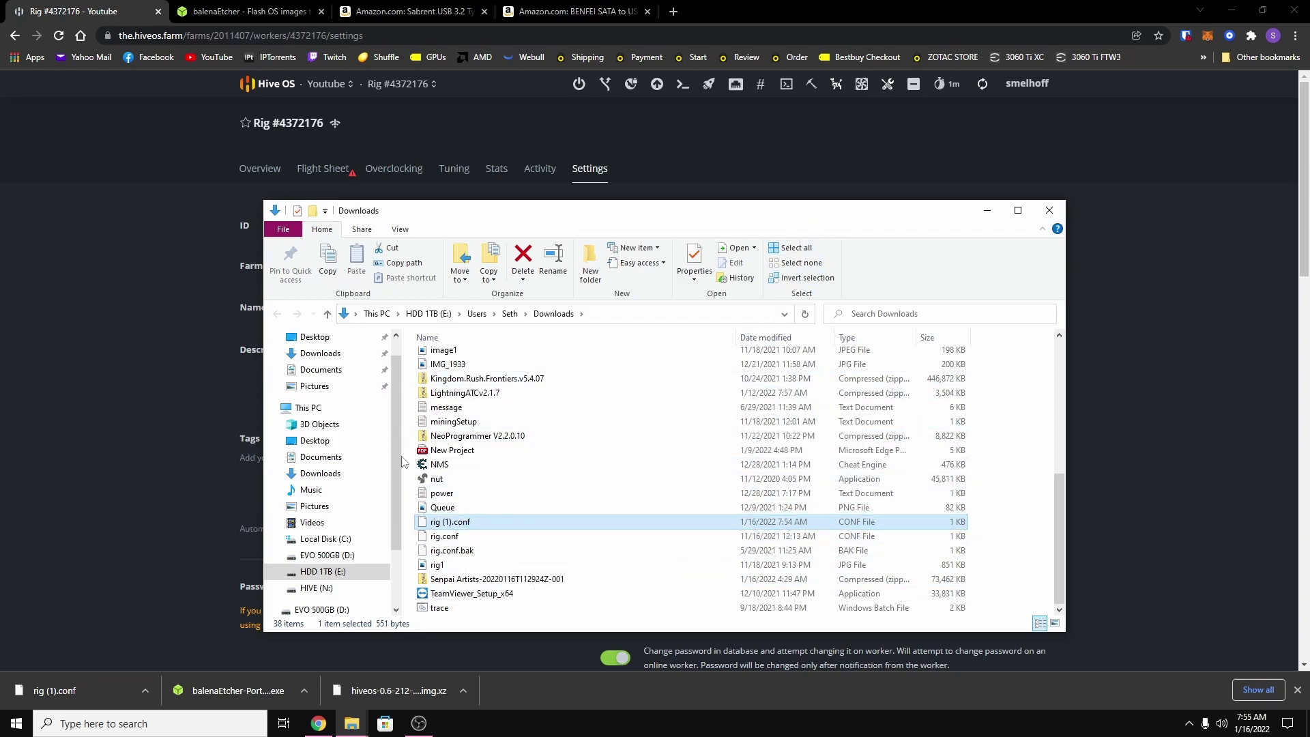
{"action": "left_click_drag", "start_coordinate": [396, 404], "coordinate": [396, 470]}
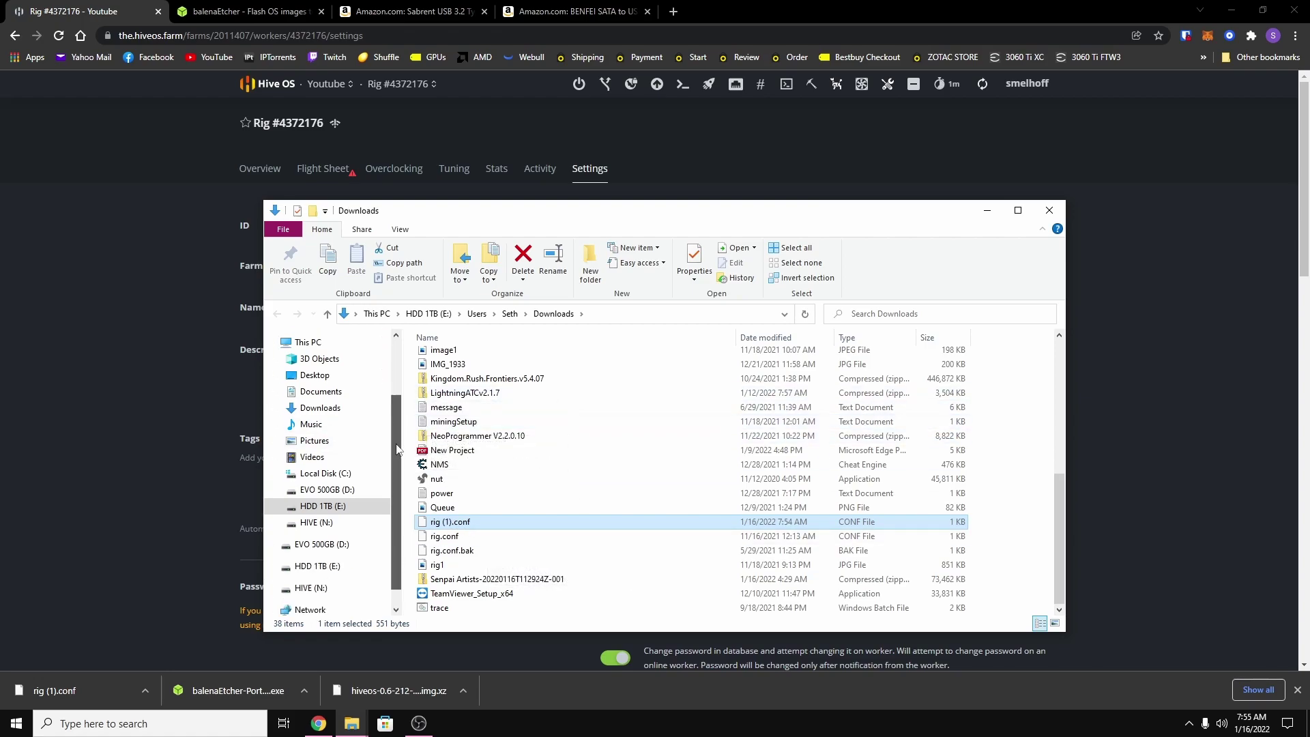
{"action": "left_click_drag", "start_coordinate": [455, 528], "coordinate": [315, 527]}
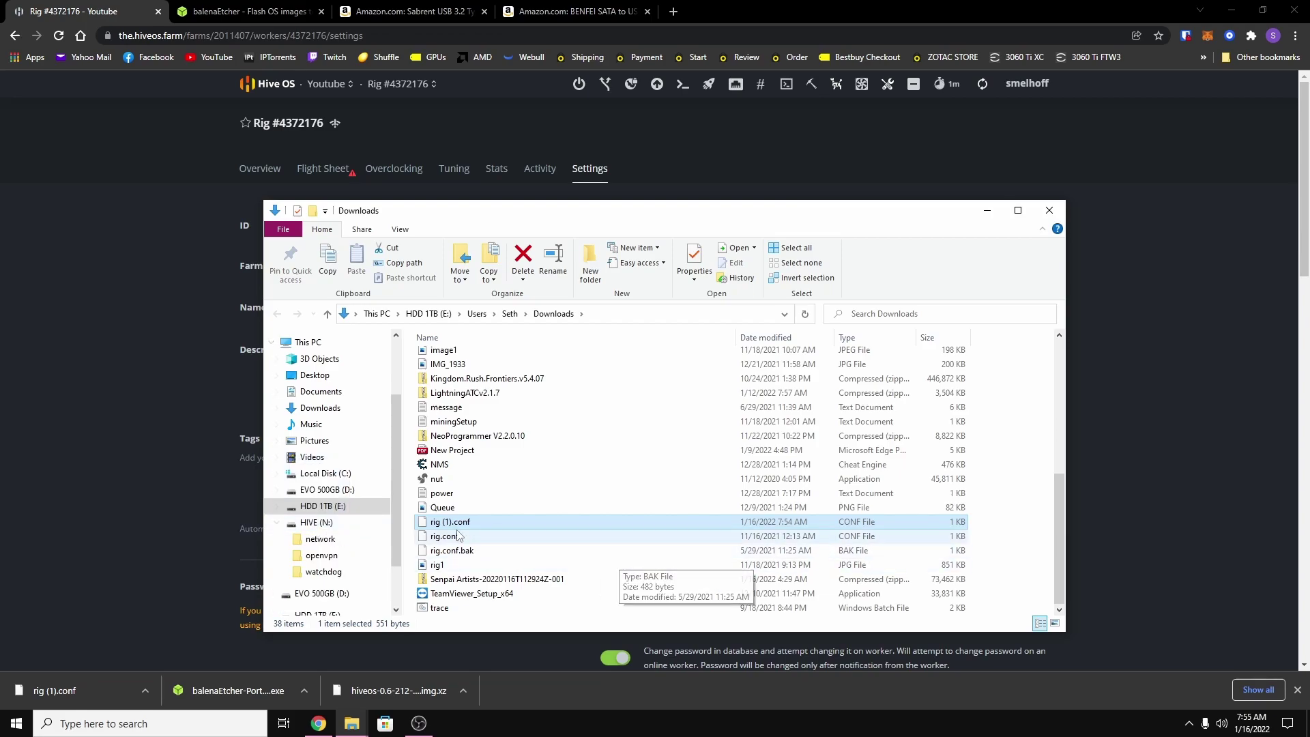
On HIVE (N:), rename rig (1).conf to rig.conf and close File Explorer.
{"action": "left_click", "coordinate": [315, 523]}
{"action": "right_click", "coordinate": [453, 416]}
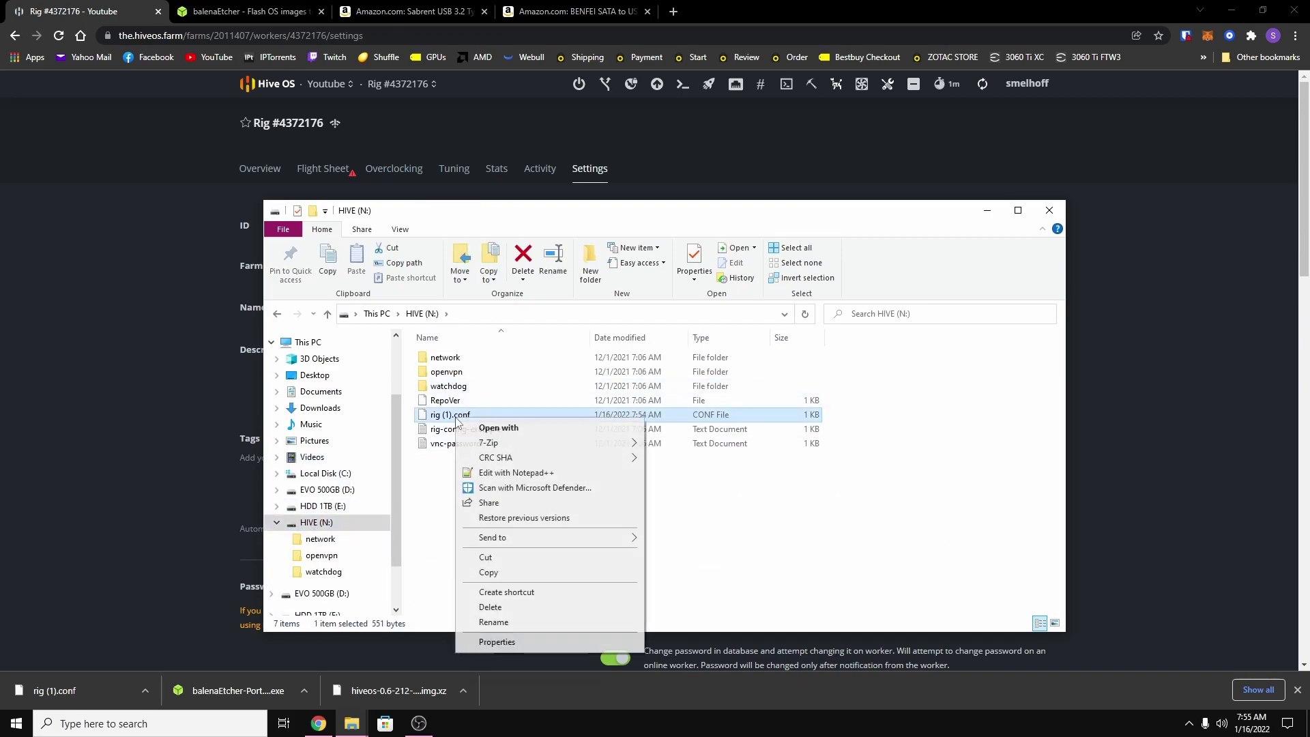
{"action": "left_click", "coordinate": [495, 622]}
{"action": "key", "text": "Right"}
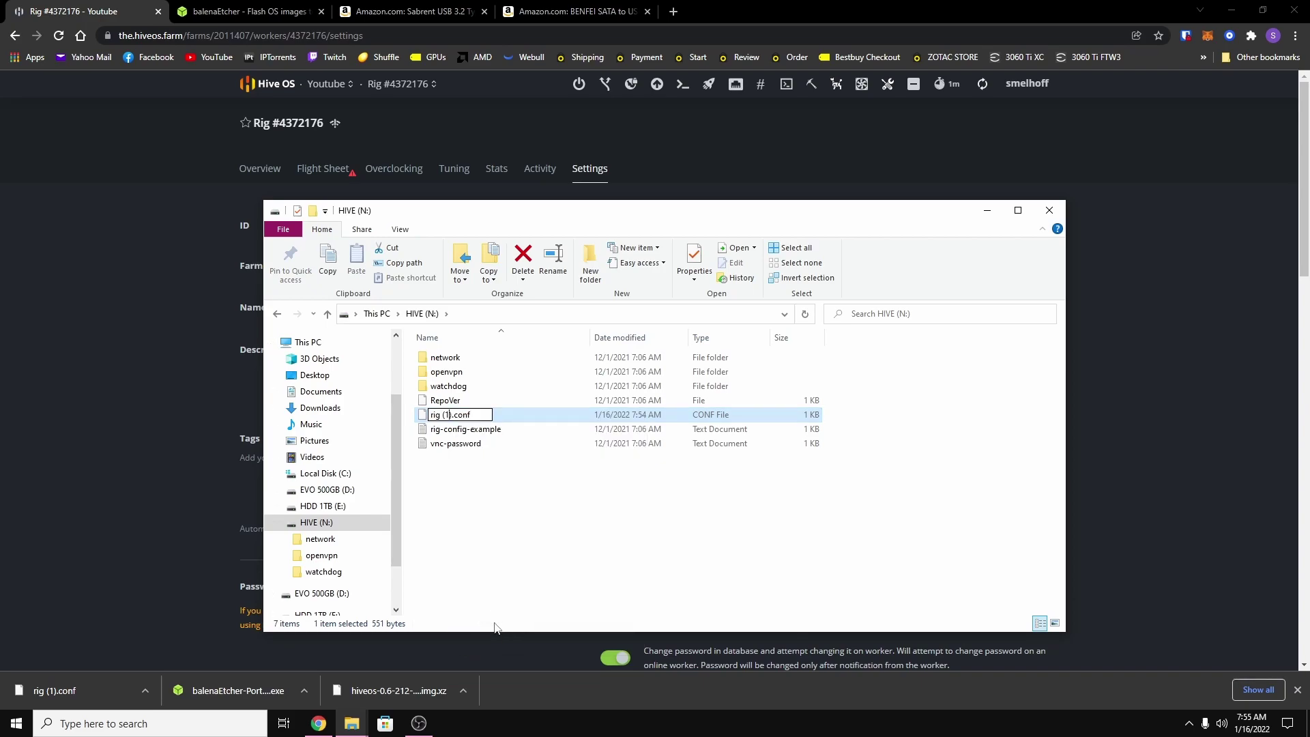
{"action": "key", "text": "BackSpace"}
{"action": "key", "text": "BackSpace"}
{"action": "key", "text": "BackSpace"}
{"action": "key", "text": "BackSpace"}
{"action": "key", "text": "Return"}
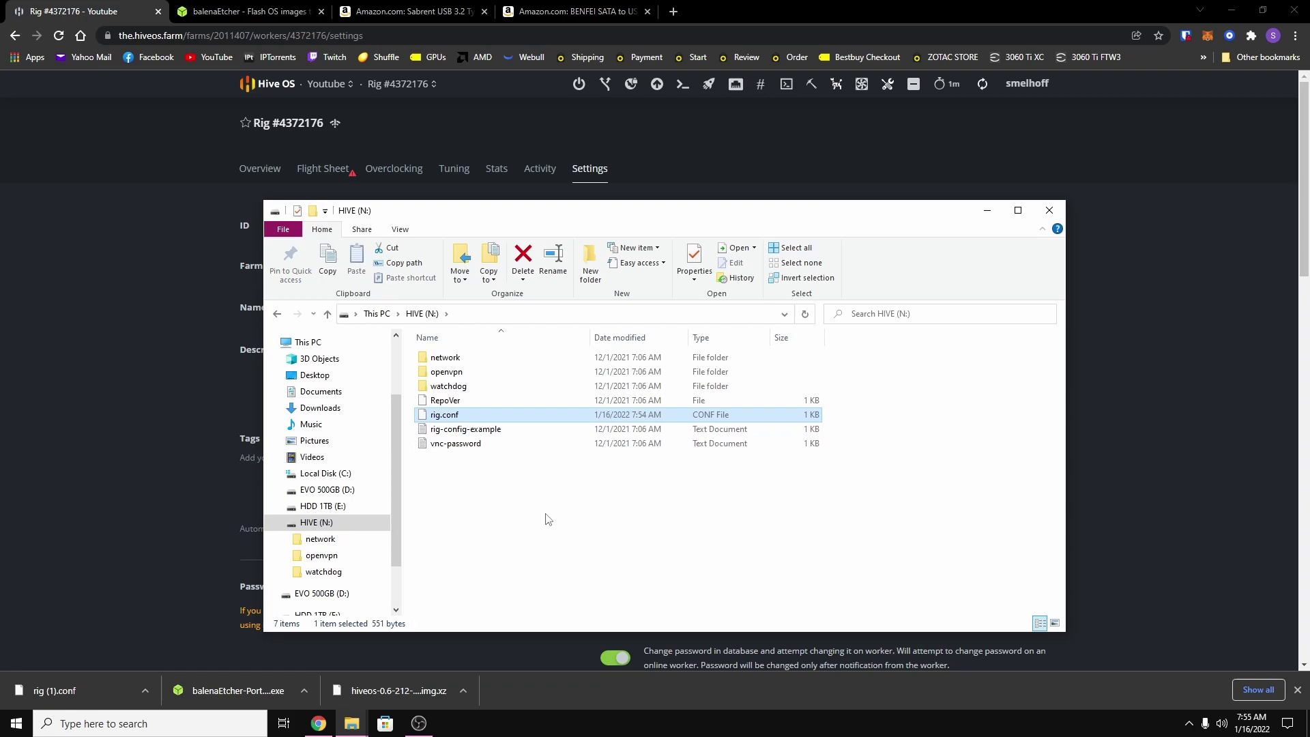
{"action": "left_click", "coordinate": [1049, 211]}
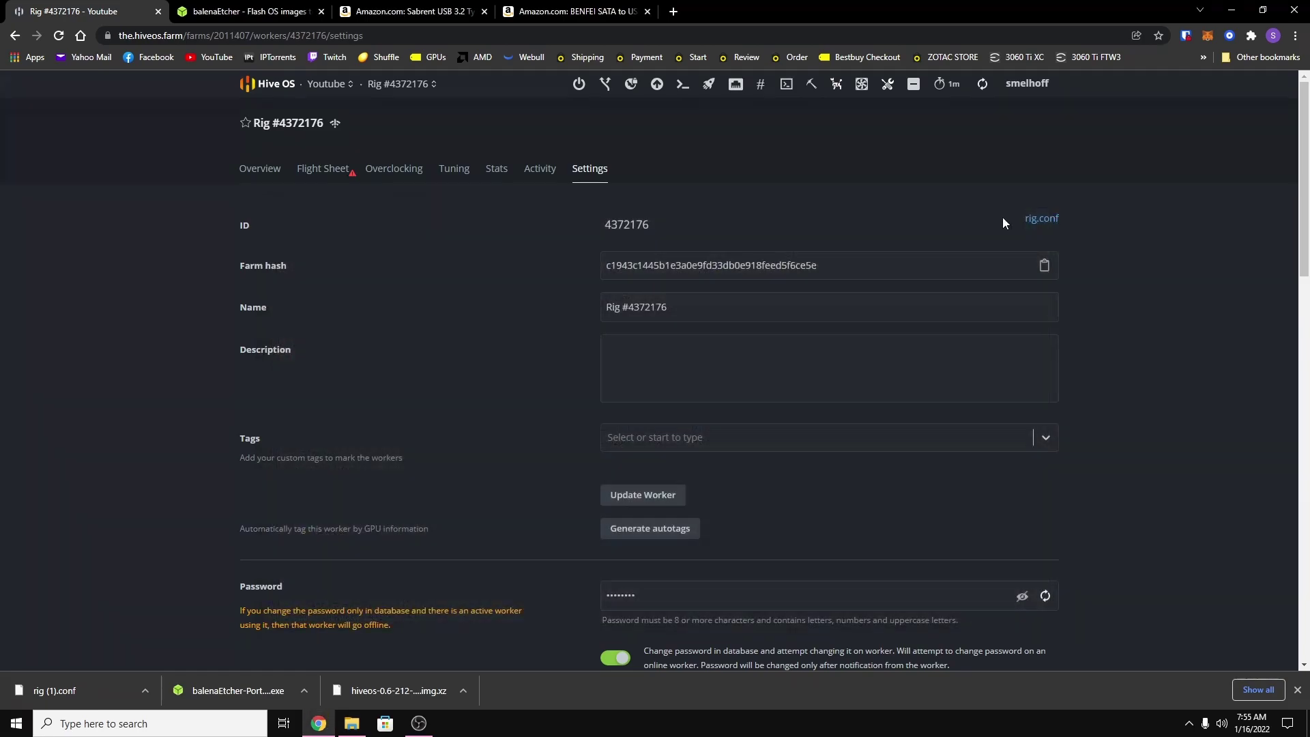
Show the rig's Overview so it lists the 11 detected NVIDIA and AMD GPUs.
{"action": "left_click", "coordinate": [259, 169]}
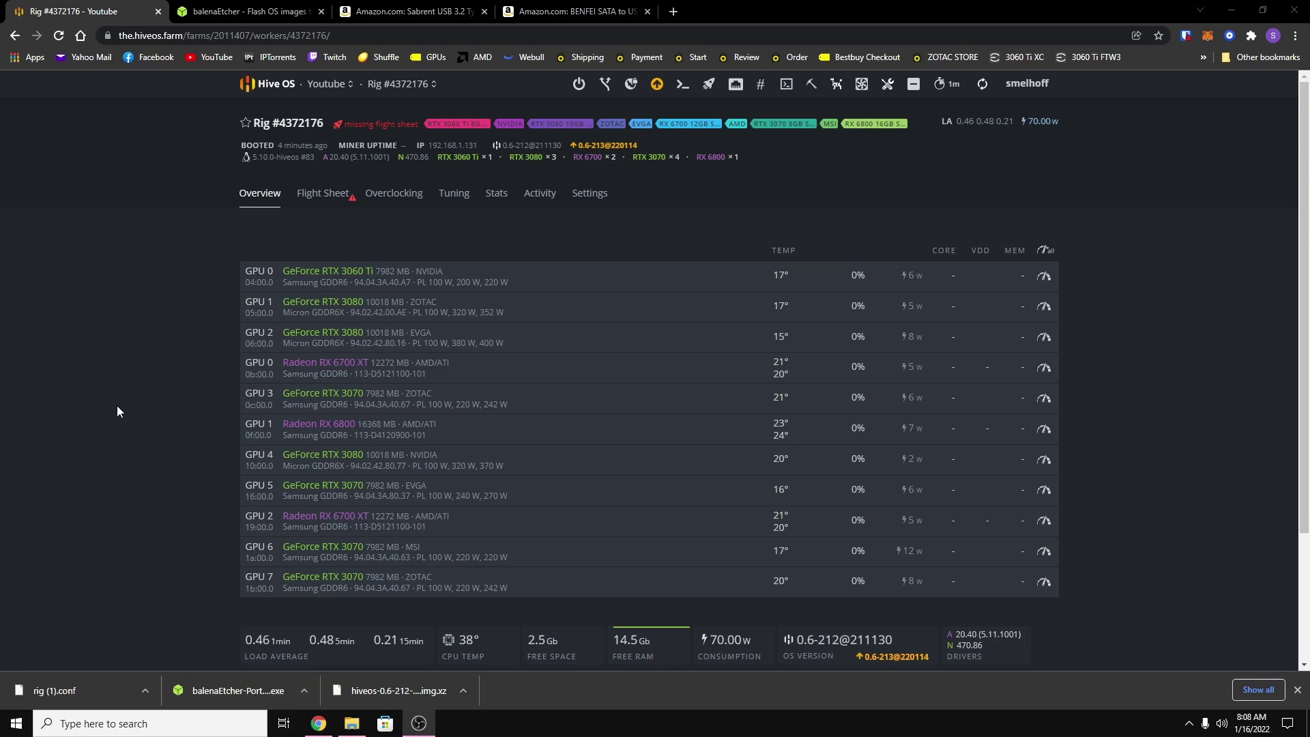
{"action": "left_click", "coordinate": [101, 305]}
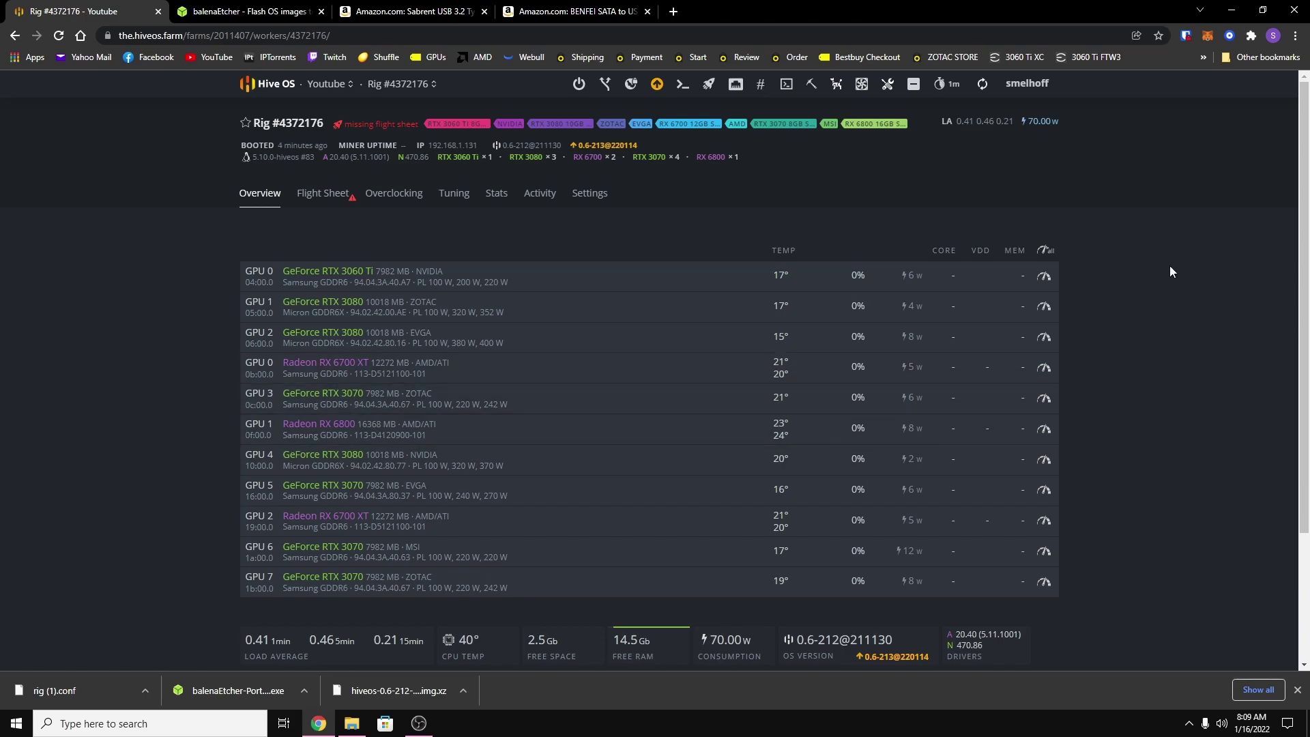
In Shellinabox, change the rig's Hive password with hive-passwd.
{"action": "left_click", "coordinate": [787, 87]}
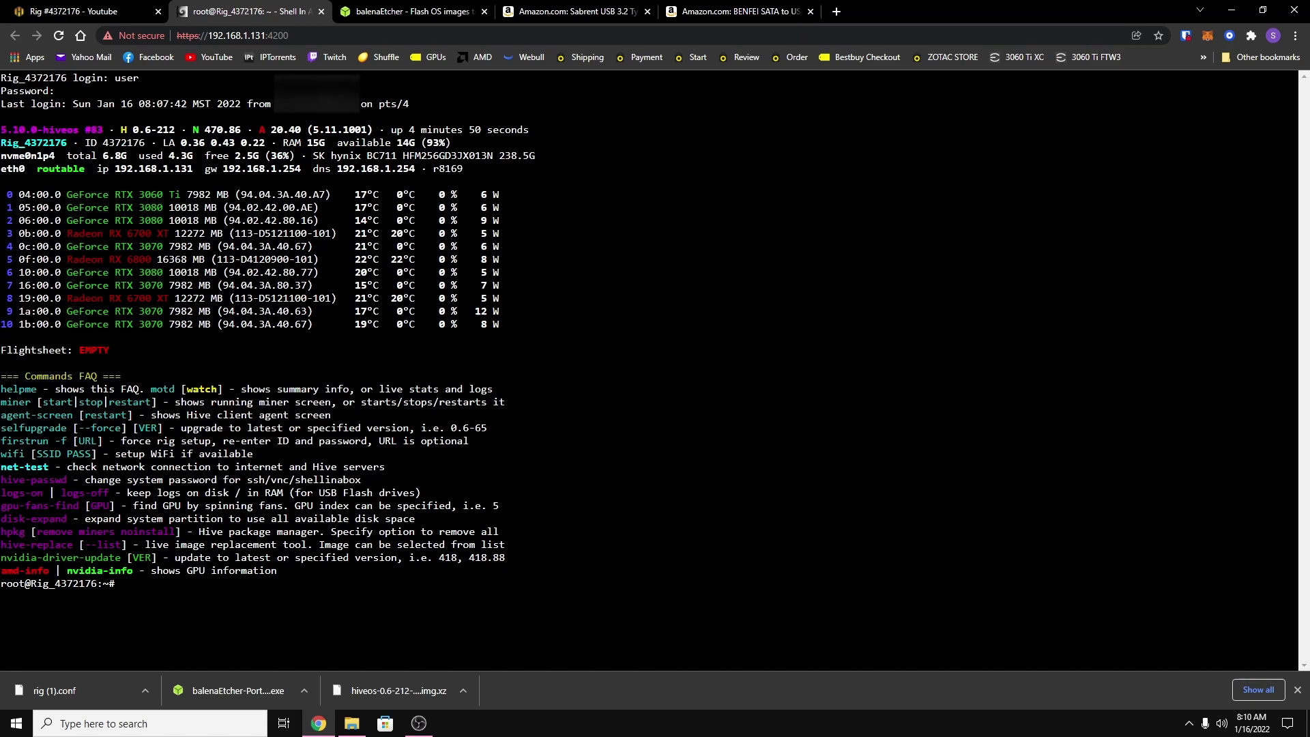
{"action": "type", "text": "hive-passwd"}
{"action": "type", "text": "12345"}
{"action": "key", "text": "Return"}
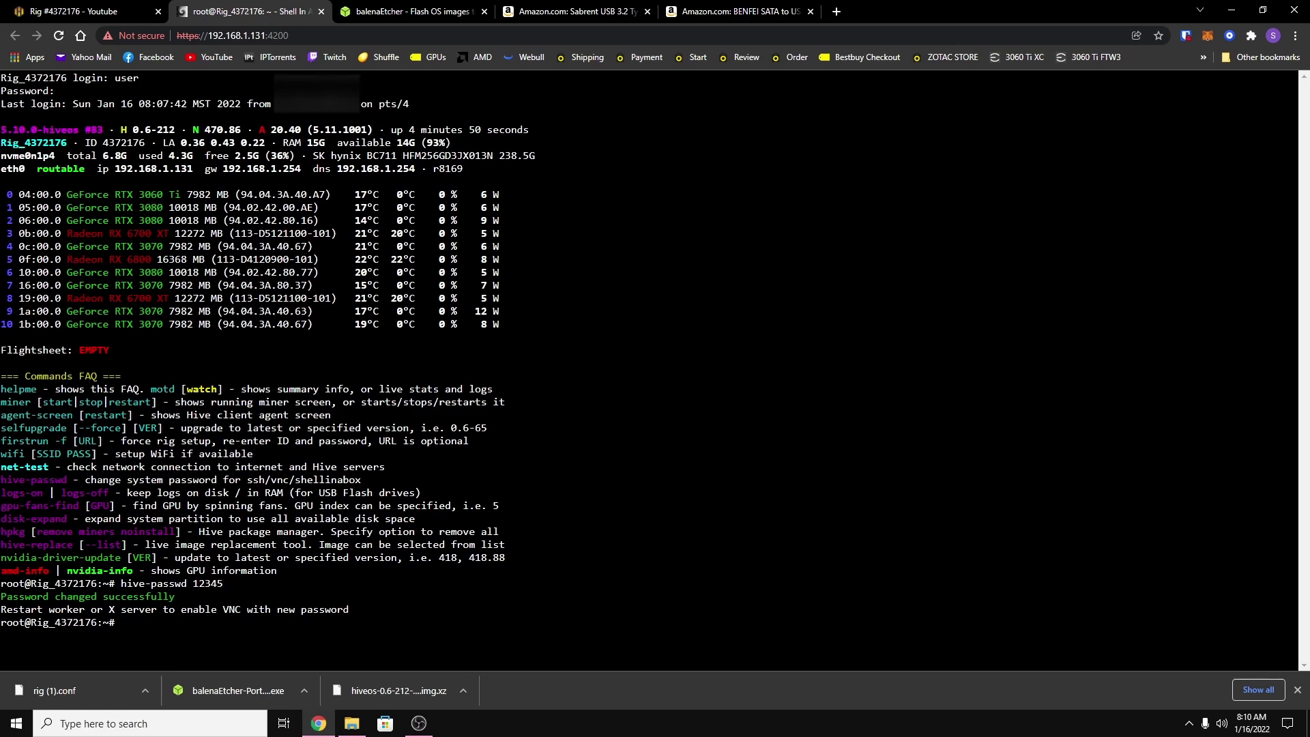
Set a new UNIX password for the user account with passwd user.
{"action": "type", "text": "passwd user"}
{"action": "key", "text": "Return"}
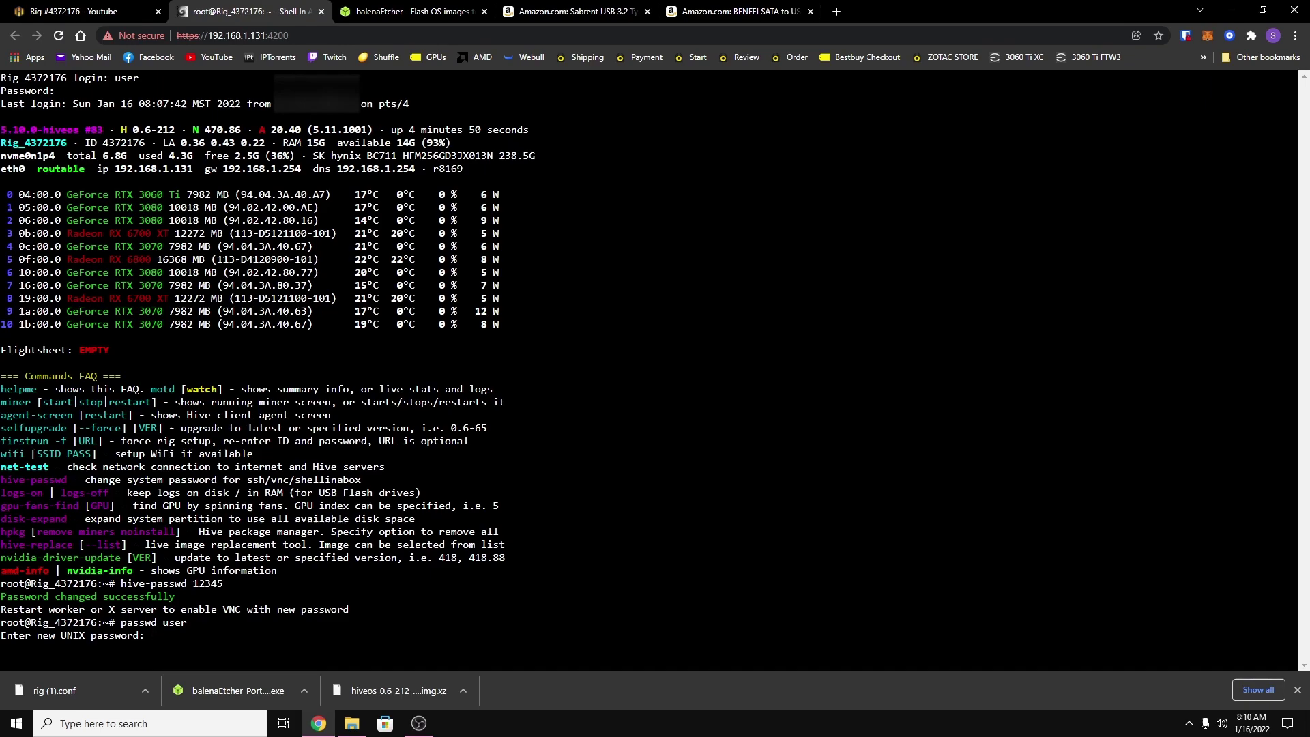
{"action": "key", "text": "Return"}
{"action": "key", "text": "Return"}
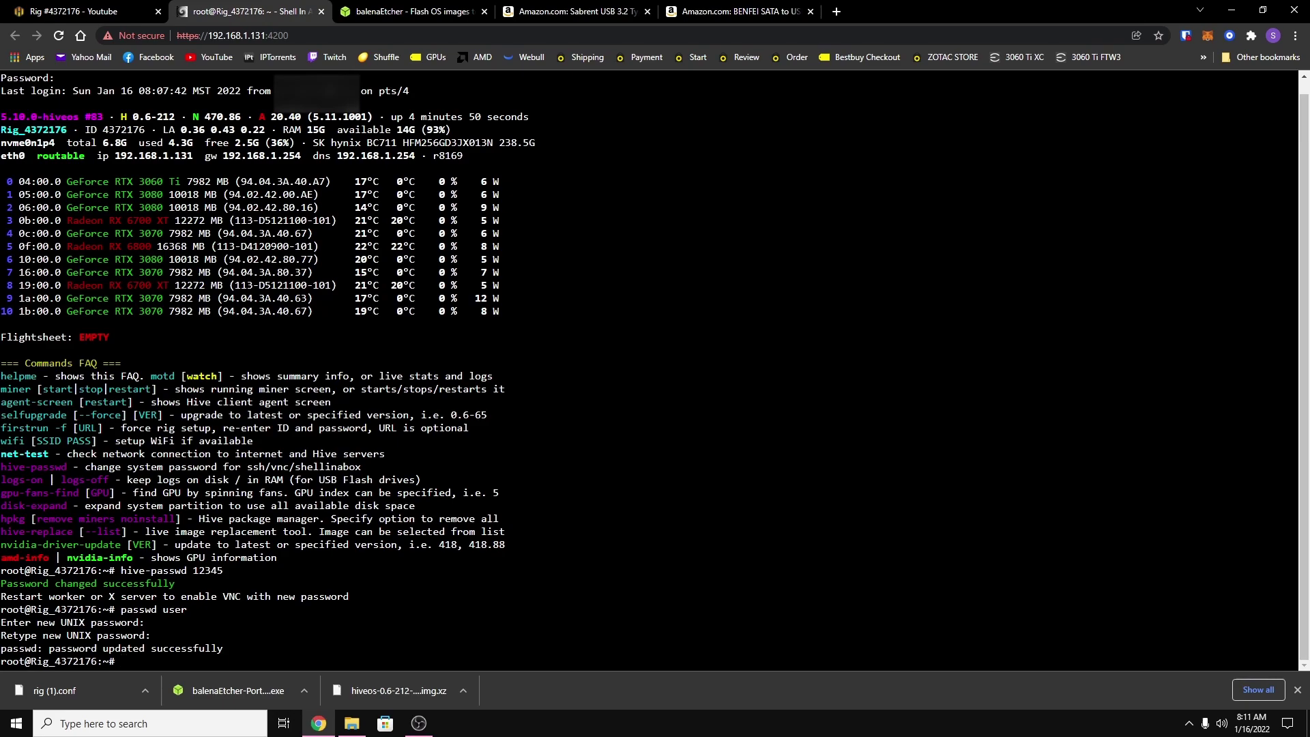
Run selfupgrade in the shell to bring the rig to Hive OS 0.6-213.
{"action": "type", "text": "selfupgrade"}
{"action": "key", "text": "Return"}
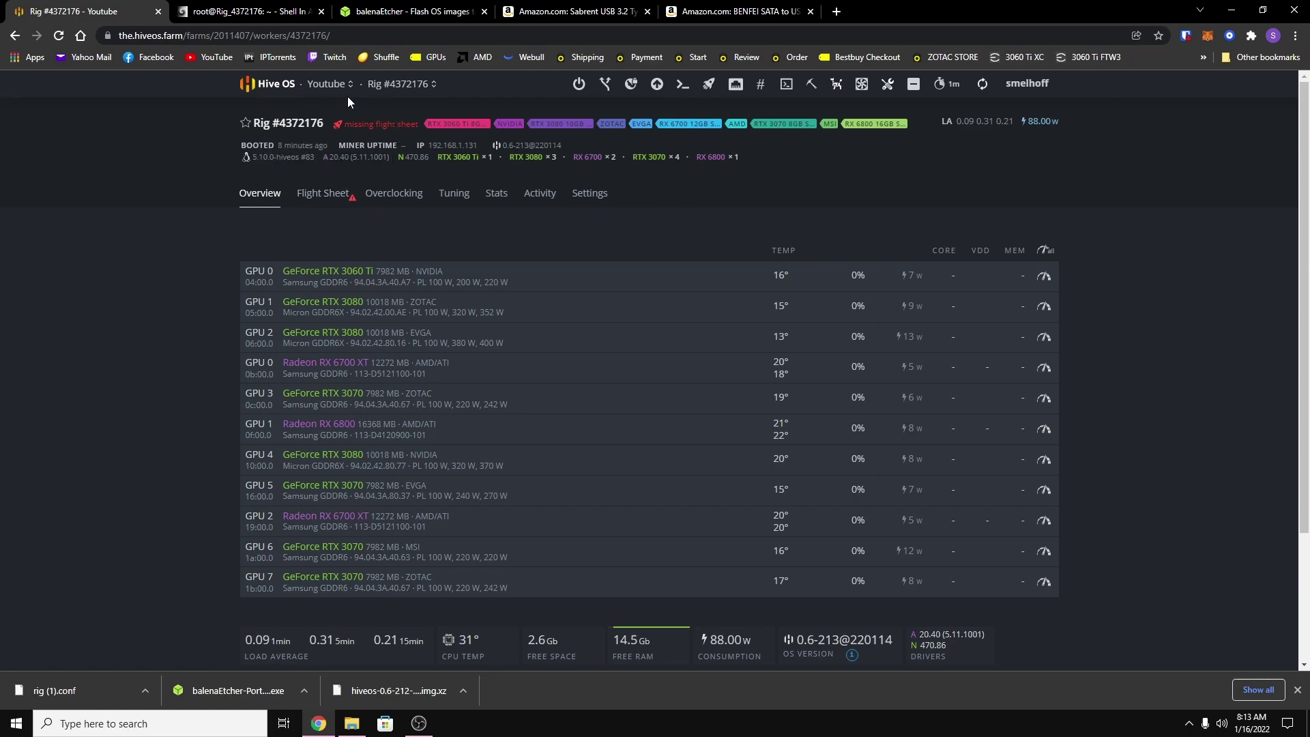
Create an ETH wallet named 'ETH Wallet' with the pasted address, then return to Workers.
{"action": "left_click", "coordinate": [317, 87]}
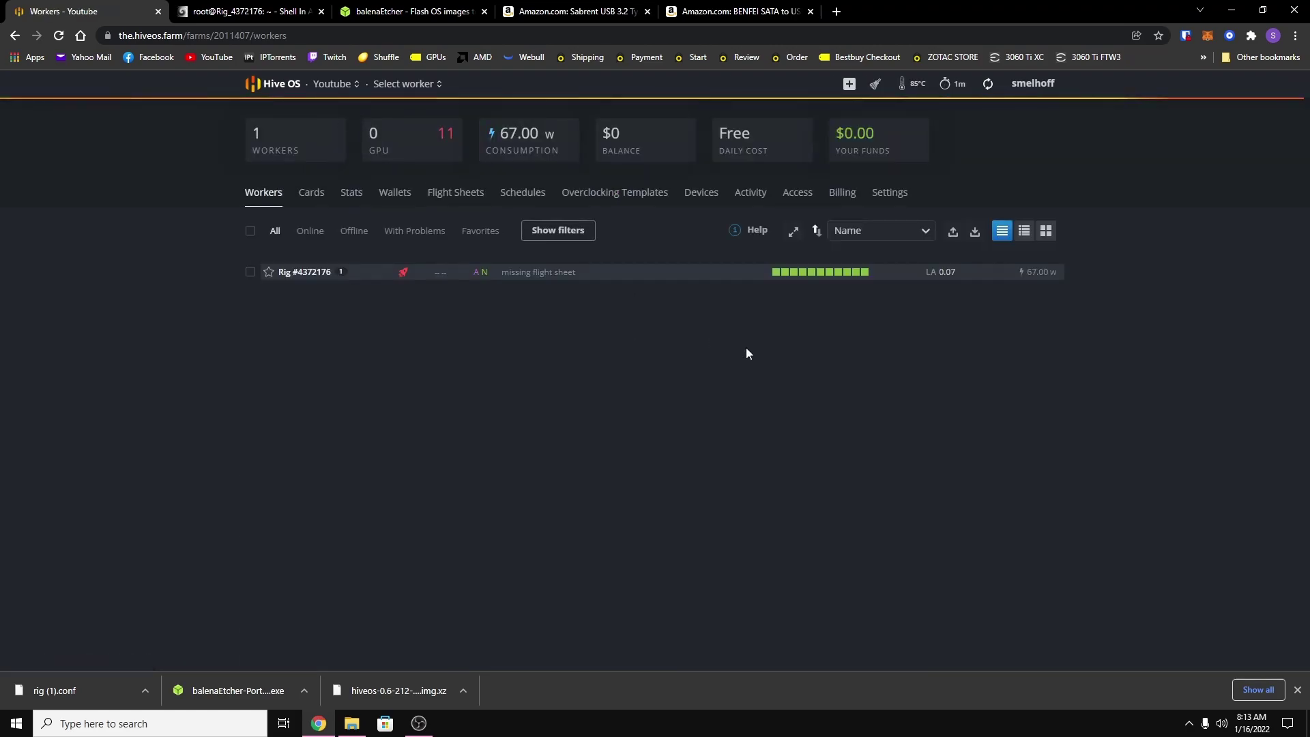
{"action": "left_click", "coordinate": [394, 194]}
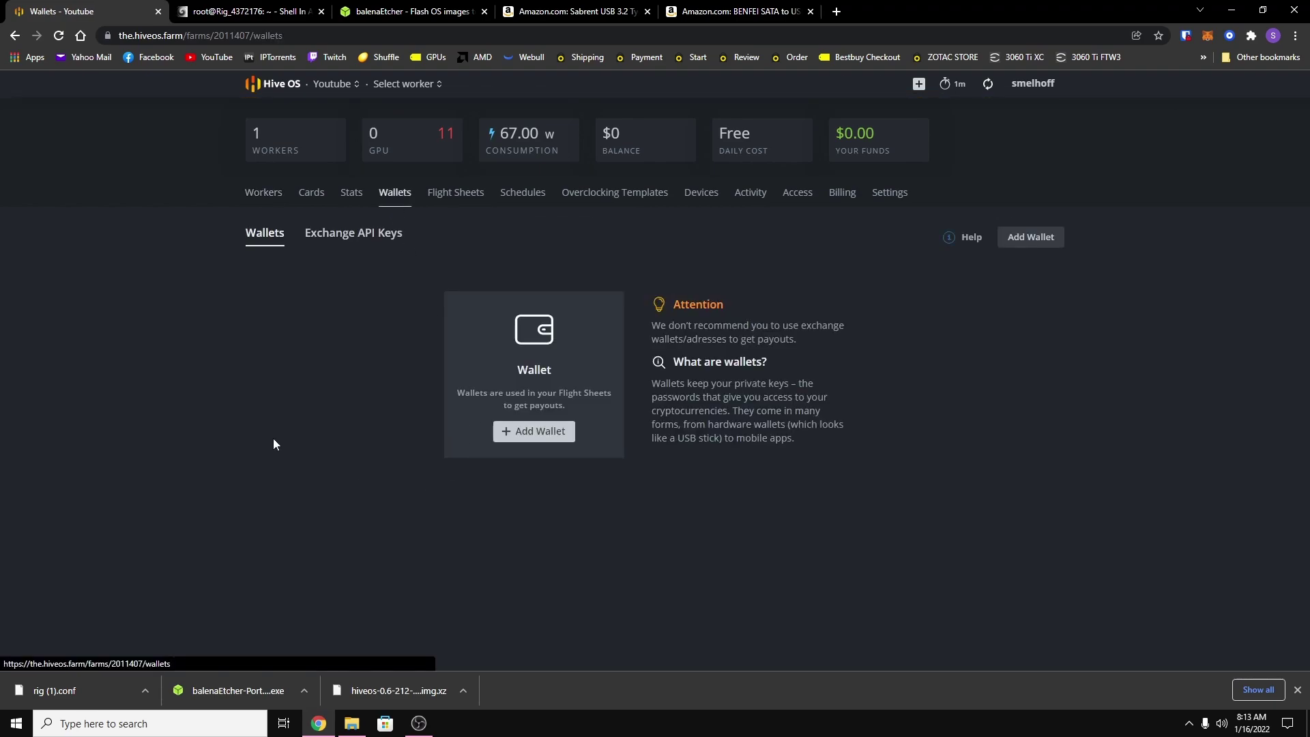
{"action": "left_click", "coordinate": [535, 434]}
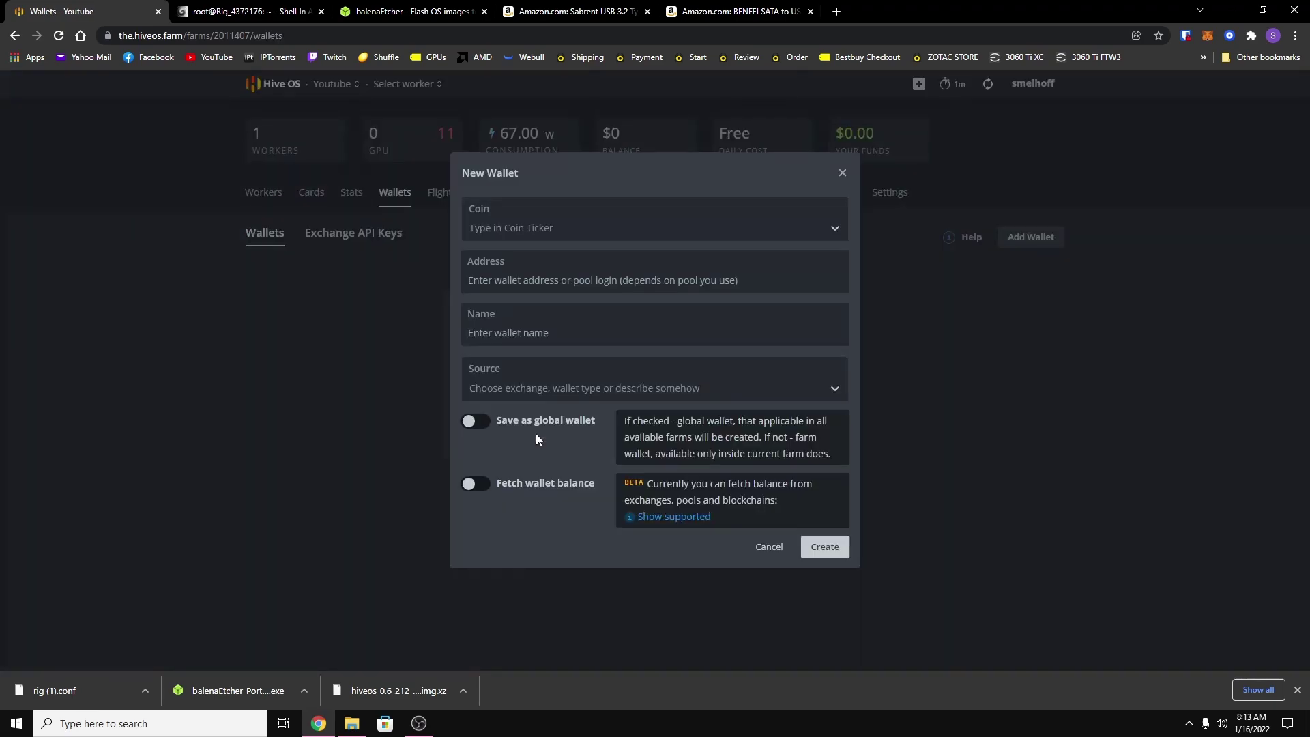
{"action": "left_click", "coordinate": [571, 225]}
{"action": "left_click", "coordinate": [520, 264]}
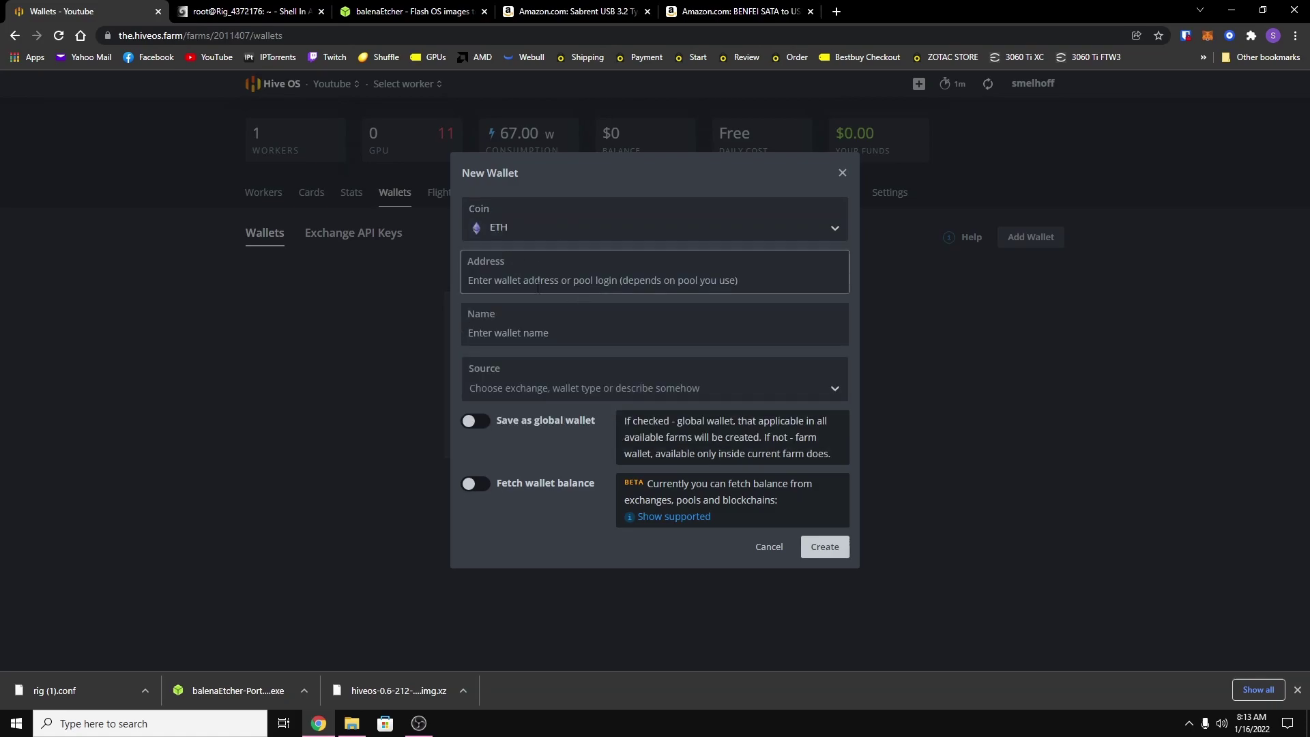
{"action": "right_click", "coordinate": [511, 276]}
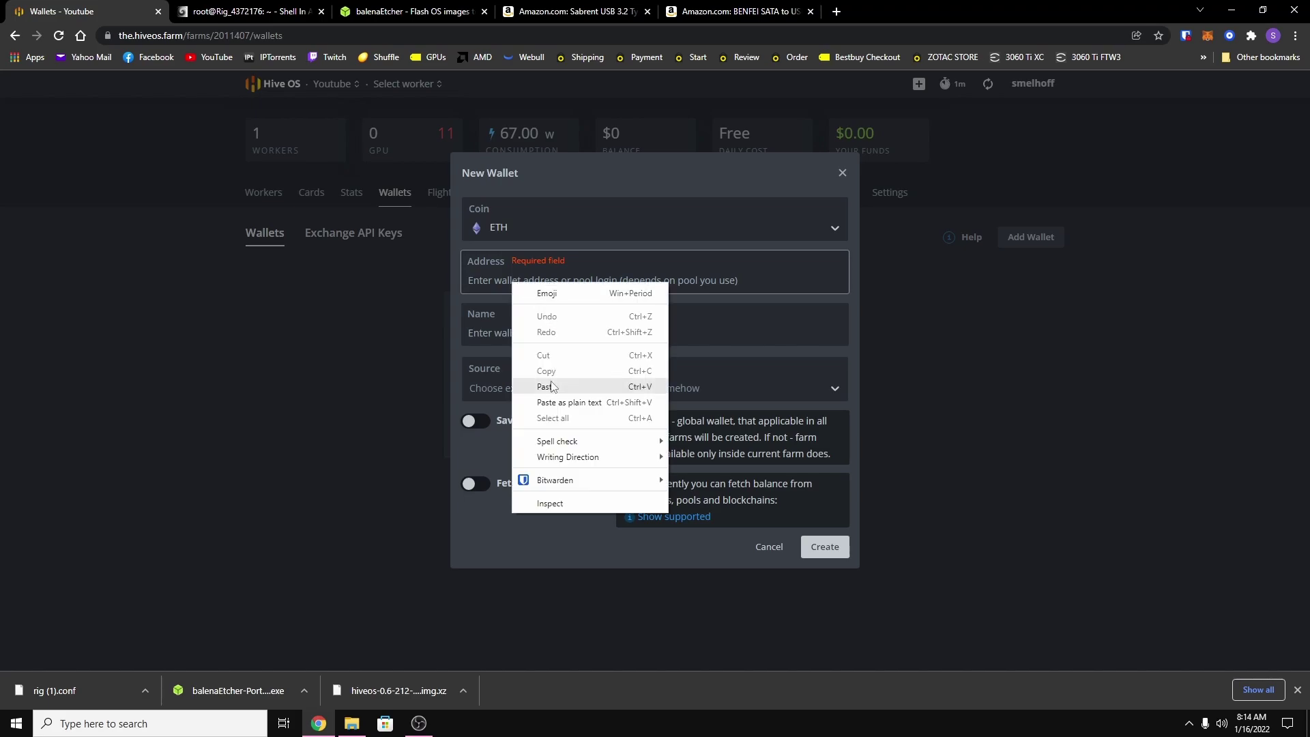
{"action": "left_click", "coordinate": [556, 372]}
{"action": "left_click", "coordinate": [546, 334]}
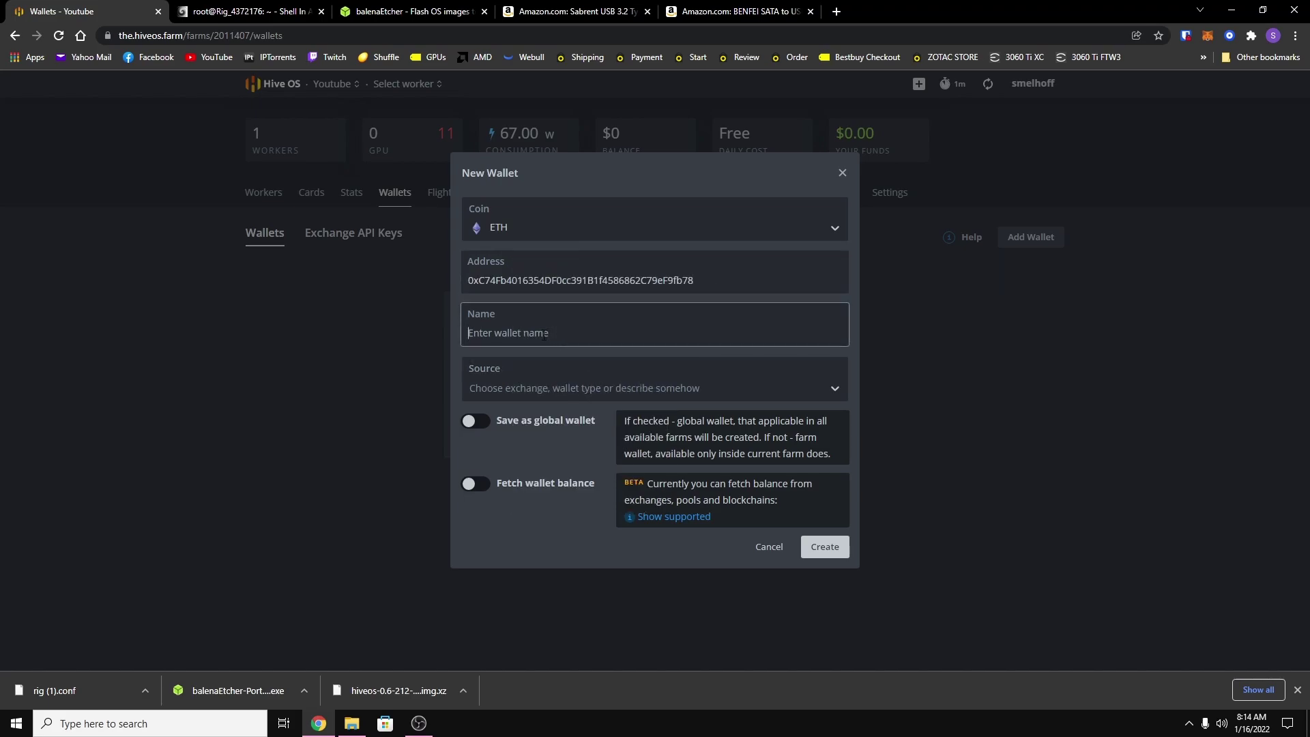
{"action": "type", "text": "ETH Wallet"}
{"action": "left_click", "coordinate": [833, 550]}
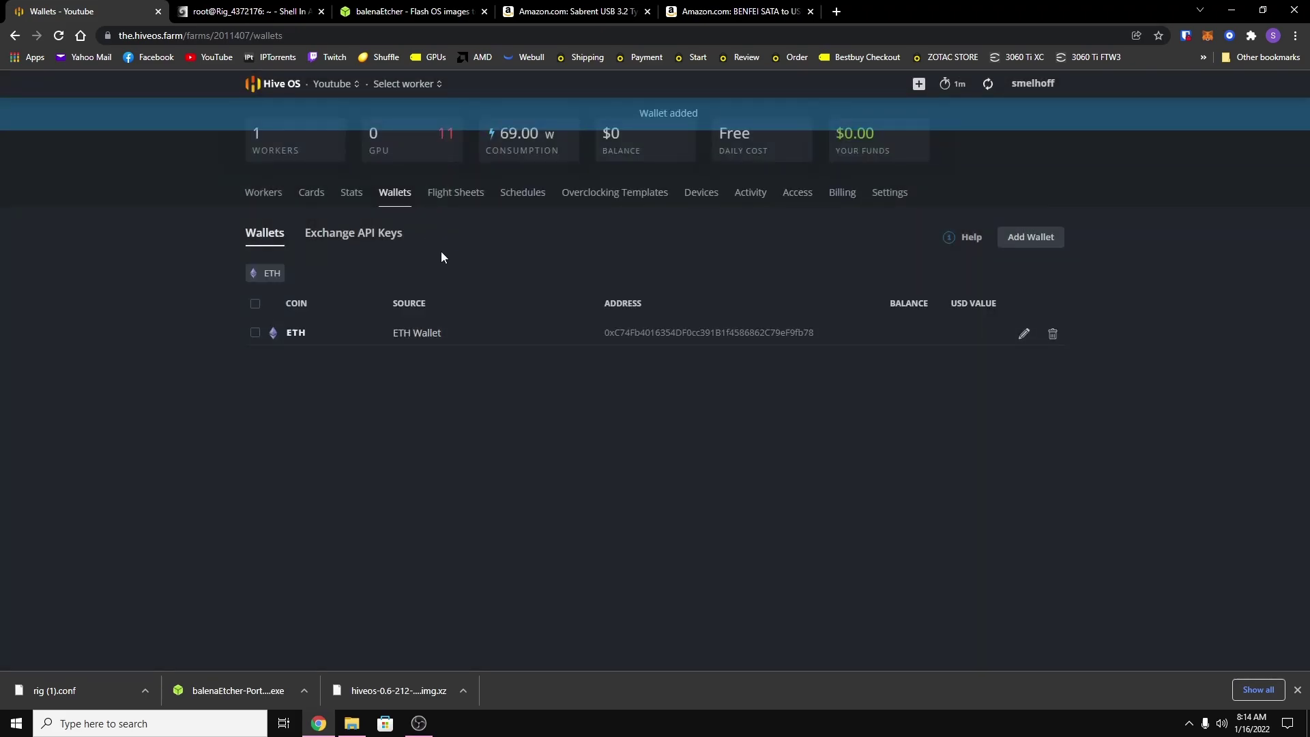
{"action": "left_click", "coordinate": [263, 193]}
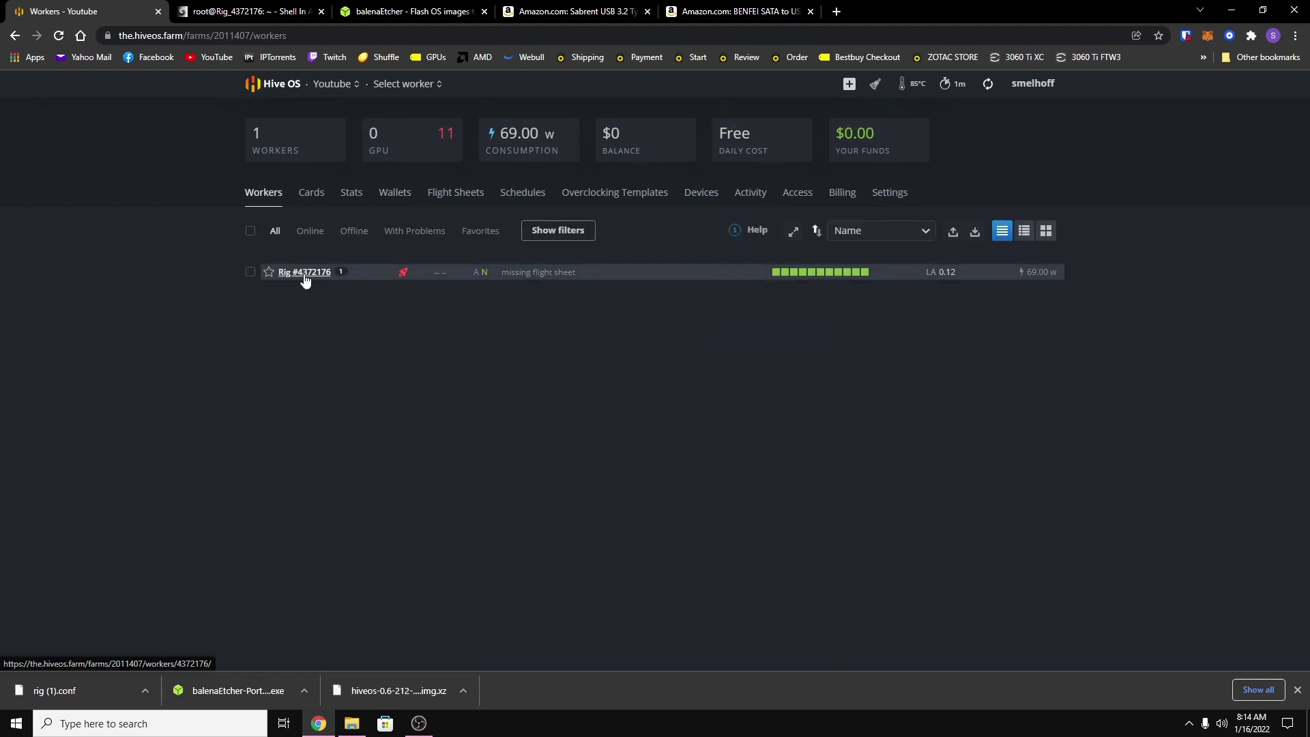
Set the AMD cards' fan speeds to 85 85 85 in the all-GPUs overclock and save.
{"action": "left_click", "coordinate": [300, 272]}
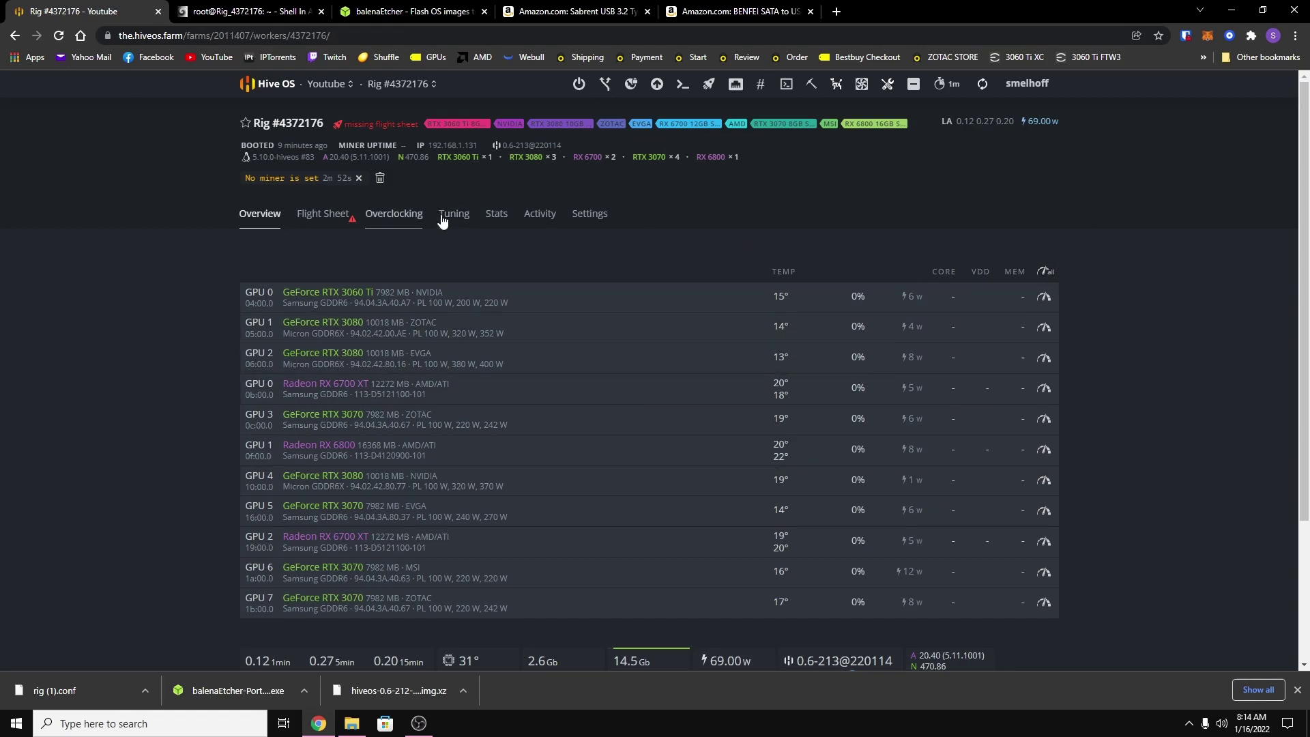
{"action": "left_click", "coordinate": [1044, 273]}
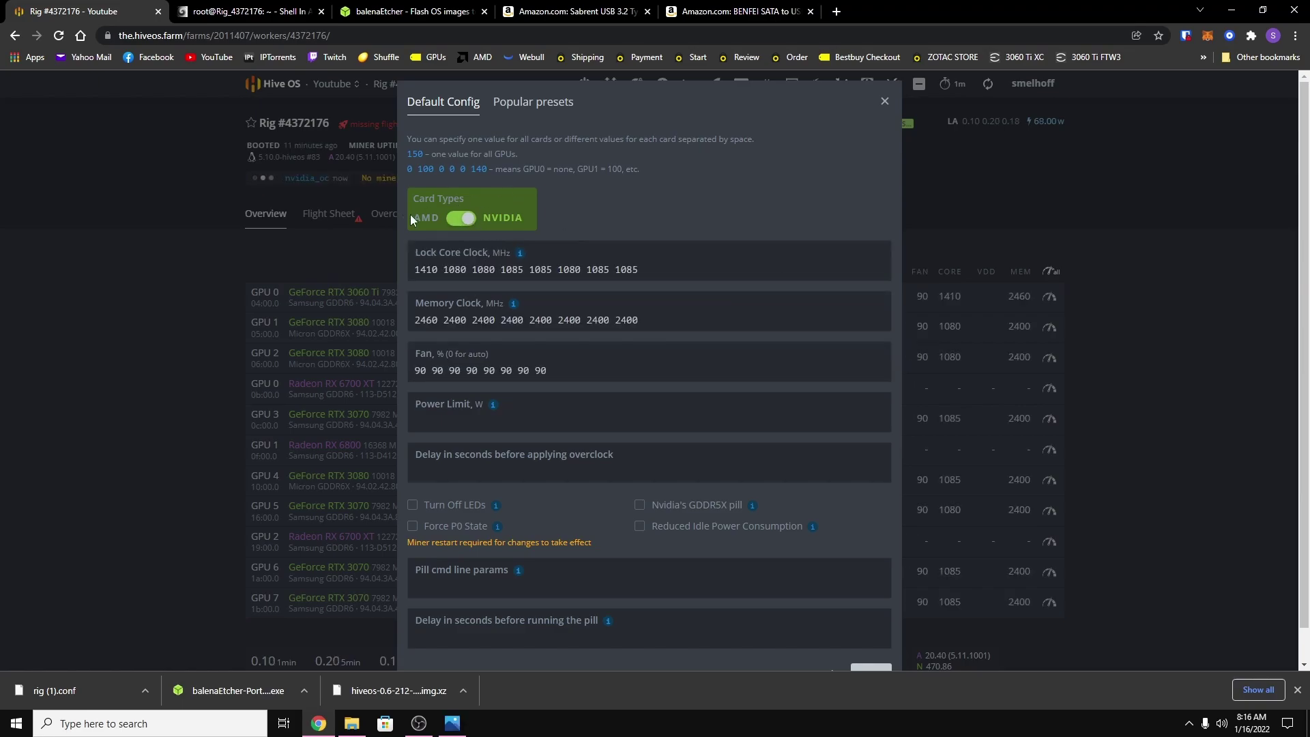
{"action": "left_click", "coordinate": [411, 216]}
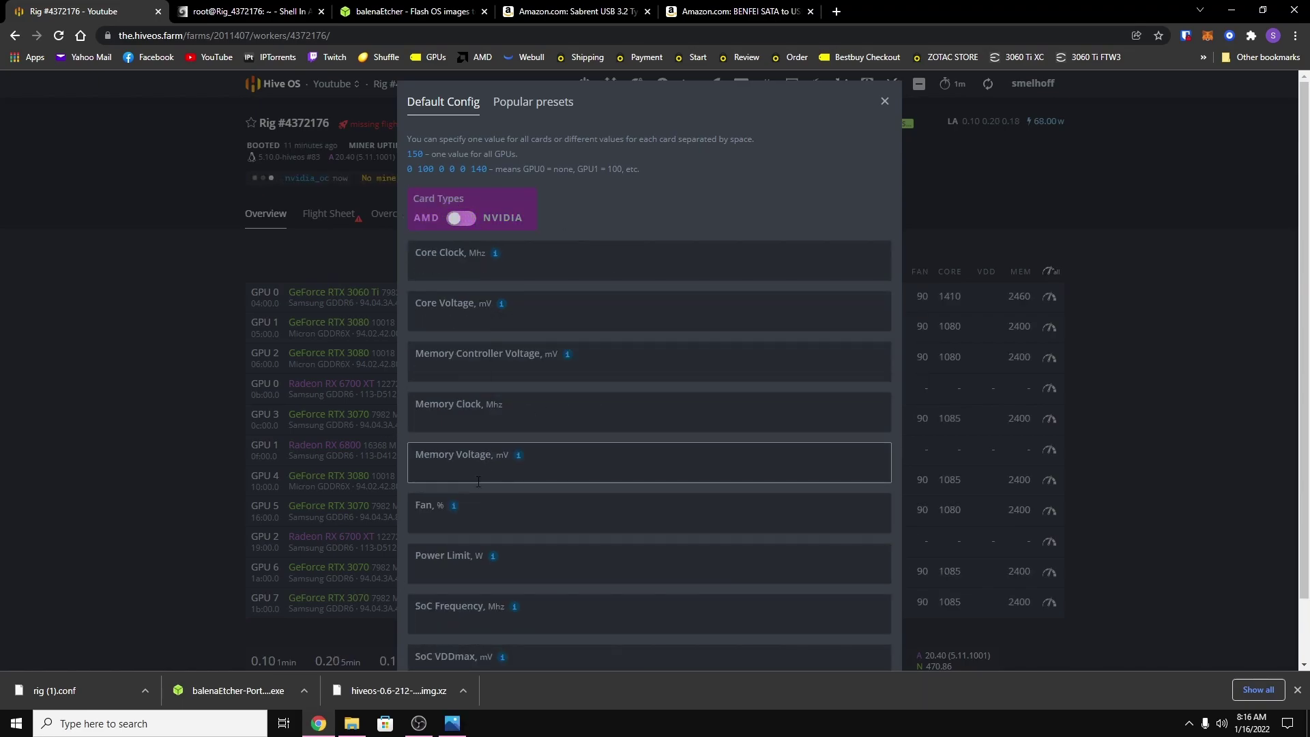
{"action": "left_click", "coordinate": [502, 517]}
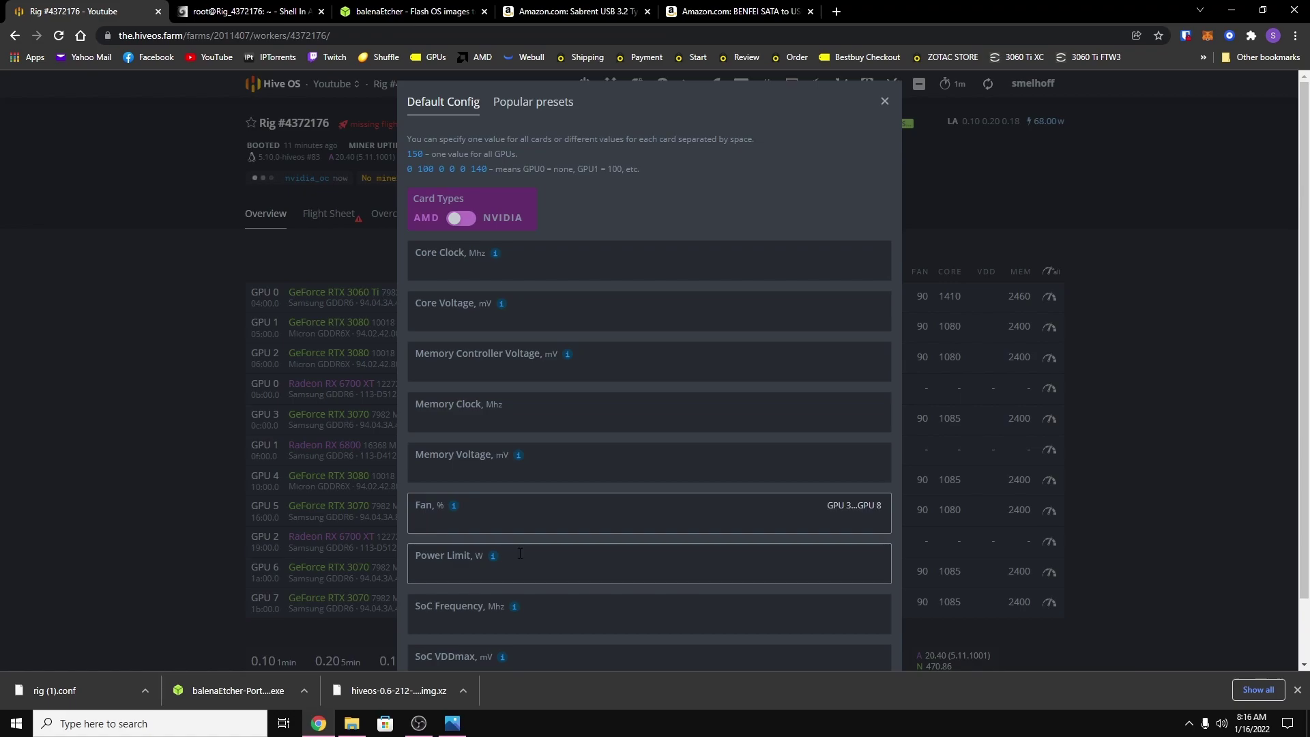
{"action": "type", "text": "85 85 85"}
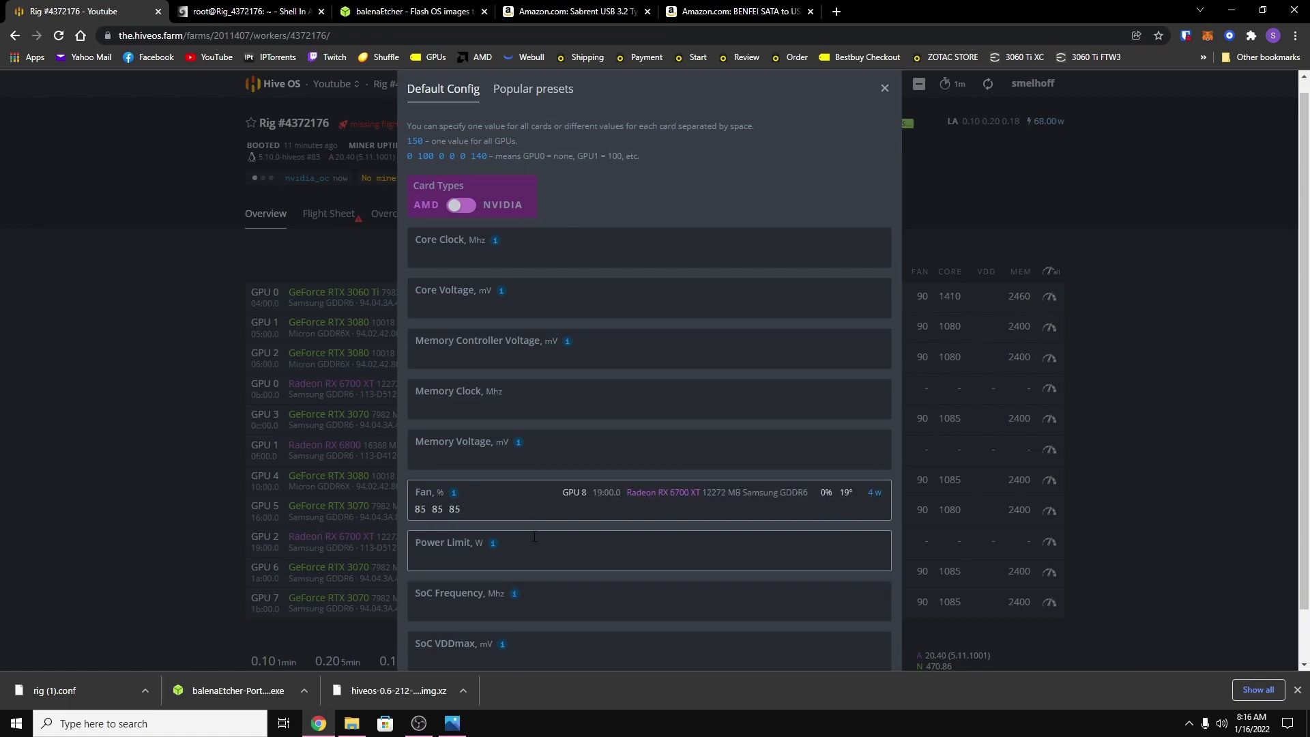
{"action": "scroll", "coordinate": [534, 537], "scroll_direction": "down", "scroll_amount": 1}
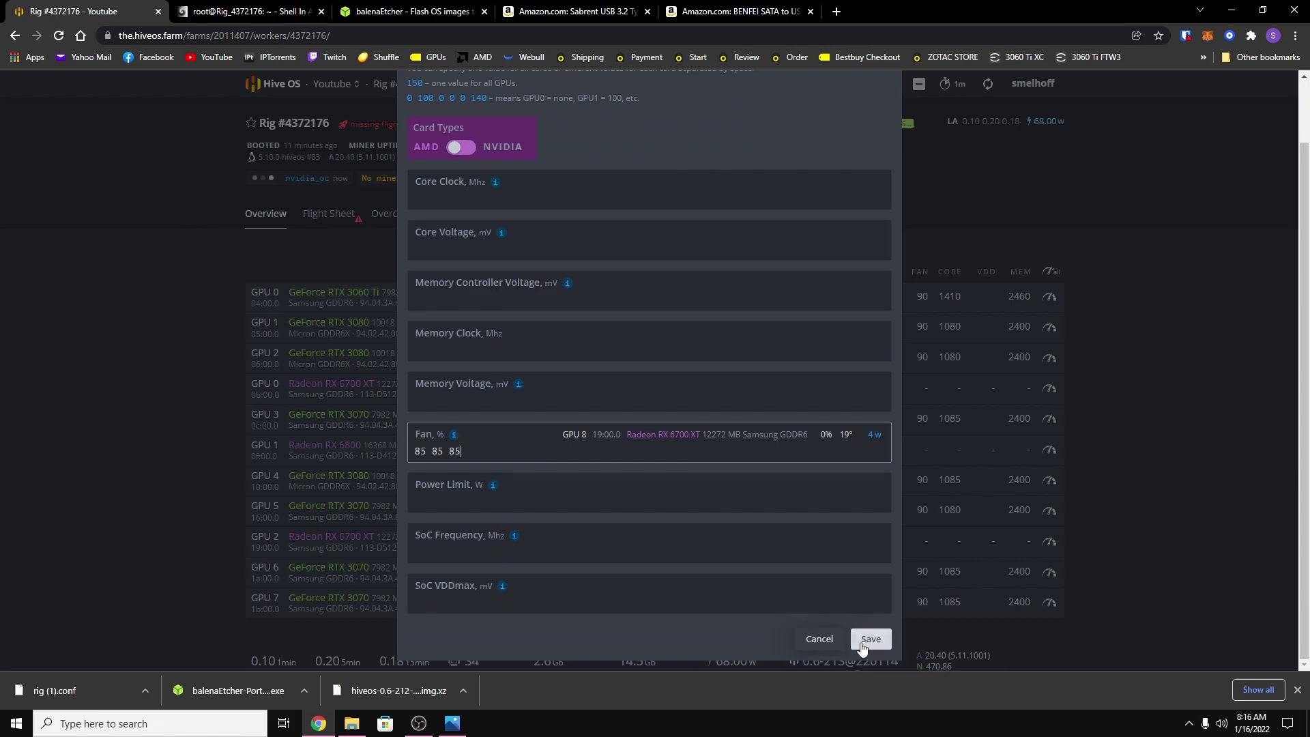
{"action": "left_click", "coordinate": [869, 638]}
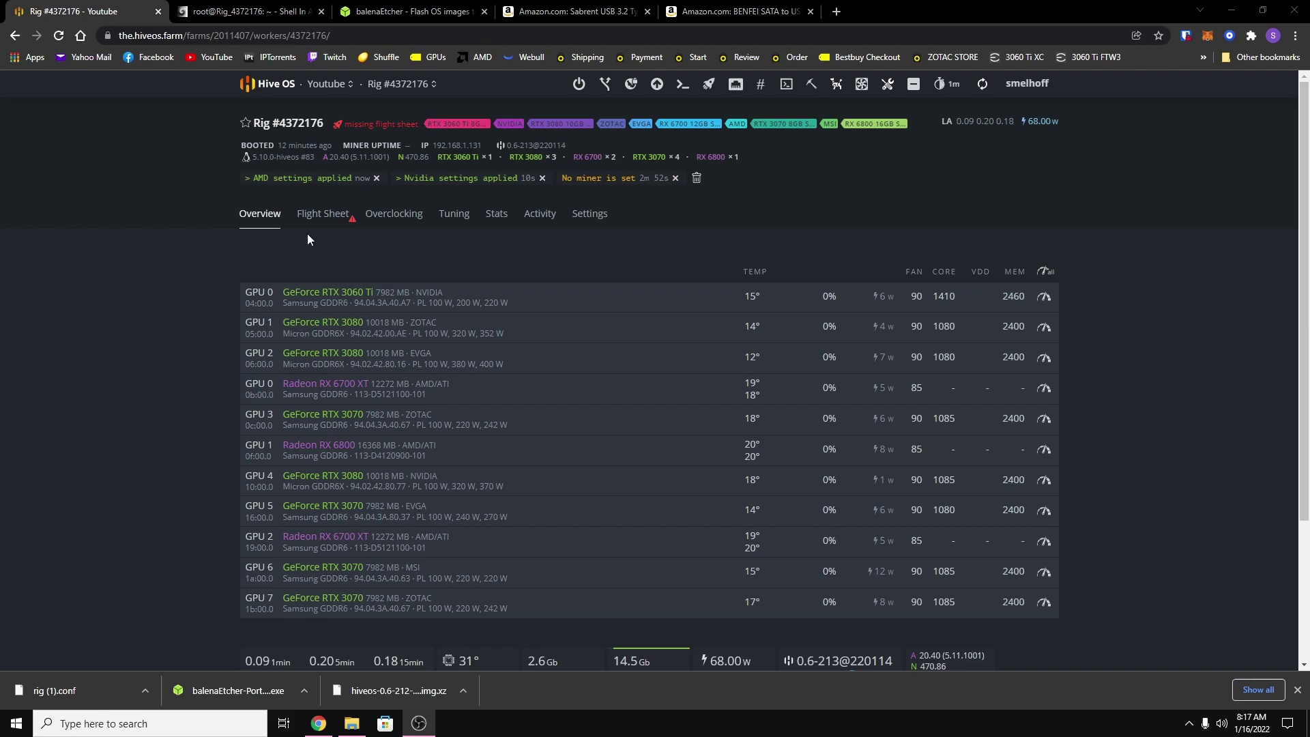
Start a new flight sheet with coin ETH and wallet ETH Wallet, choosing ethermine as pool.
{"action": "left_click", "coordinate": [327, 214]}
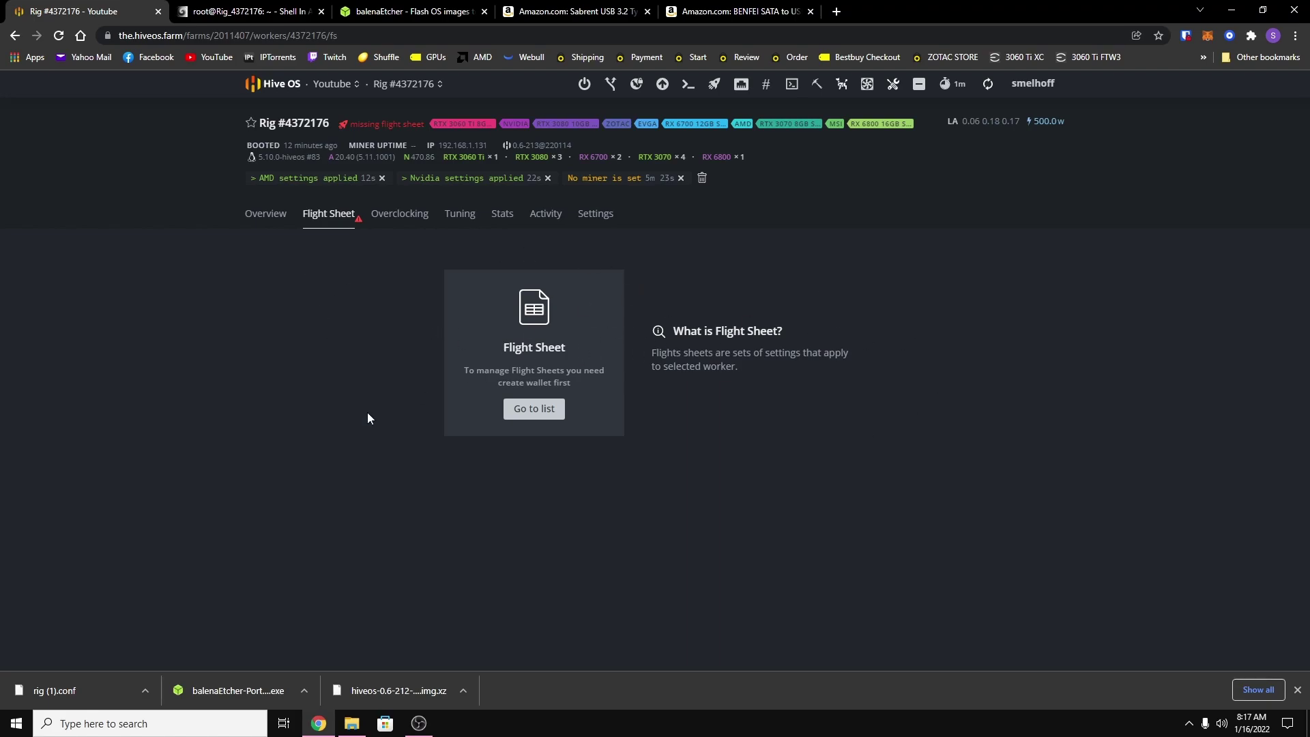
{"action": "left_click", "coordinate": [549, 410]}
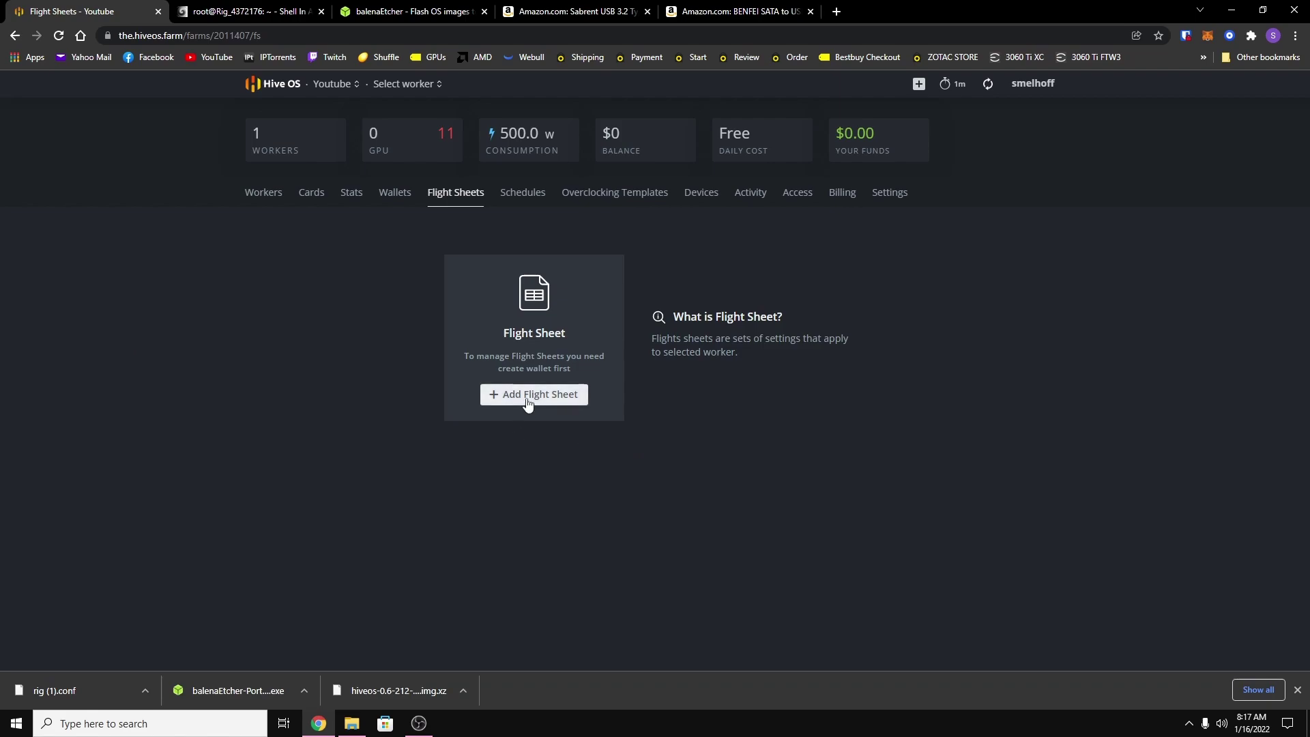
{"action": "left_click", "coordinate": [531, 400]}
{"action": "left_click", "coordinate": [318, 289]}
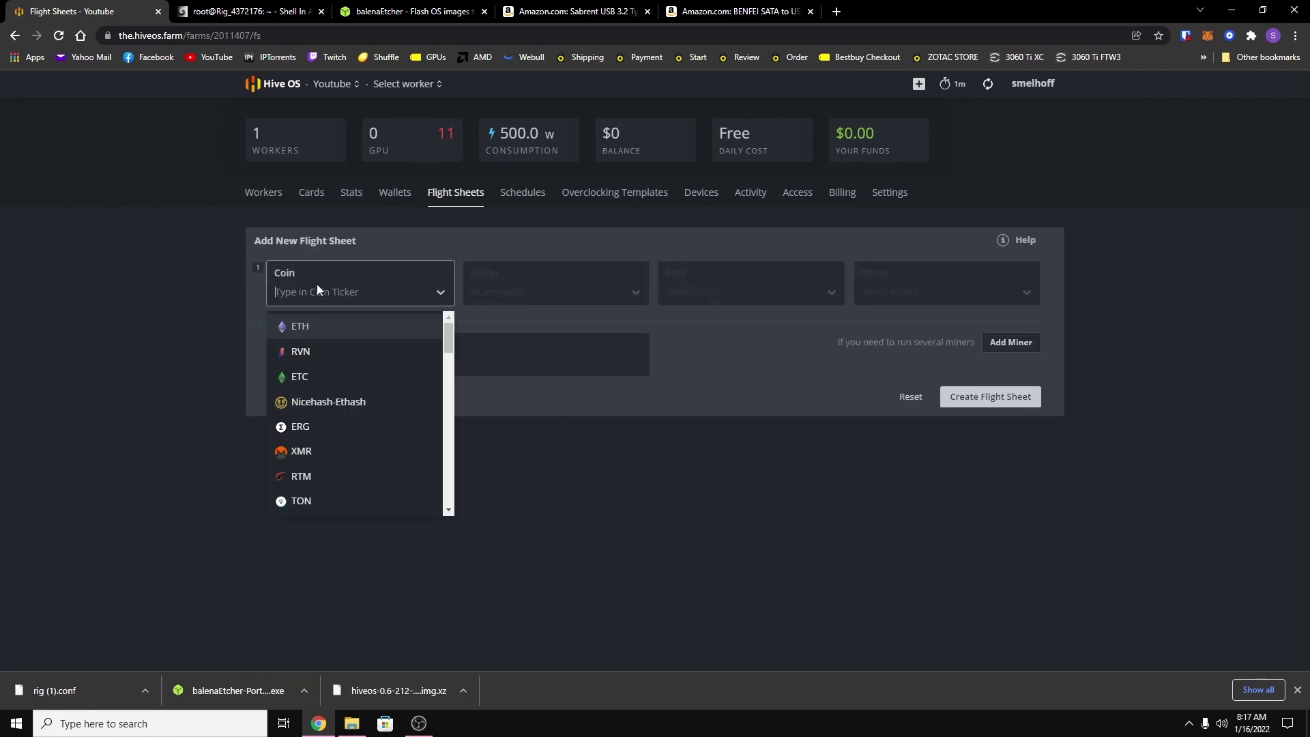
{"action": "left_click", "coordinate": [309, 330]}
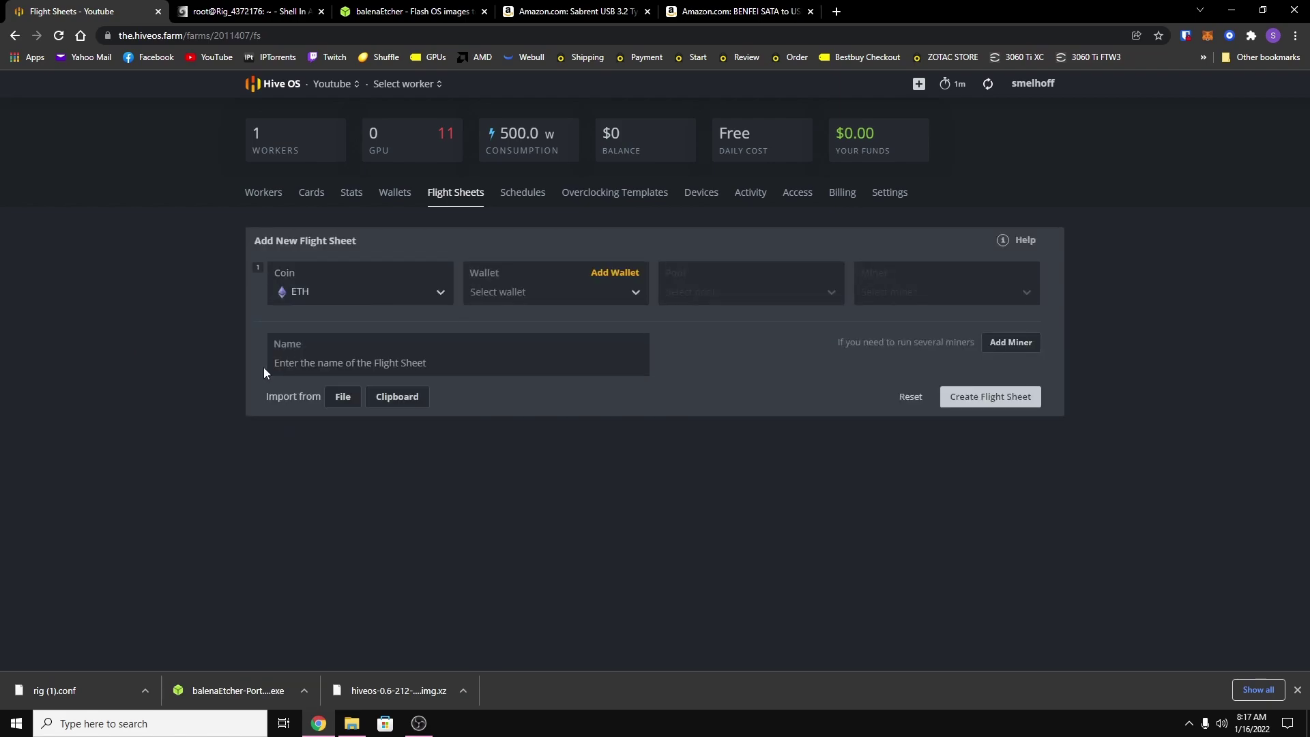
{"action": "left_click", "coordinate": [534, 297]}
{"action": "left_click", "coordinate": [496, 331]}
{"action": "left_click", "coordinate": [706, 299]}
{"action": "scroll", "coordinate": [698, 396], "scroll_direction": "down", "scroll_amount": 3}
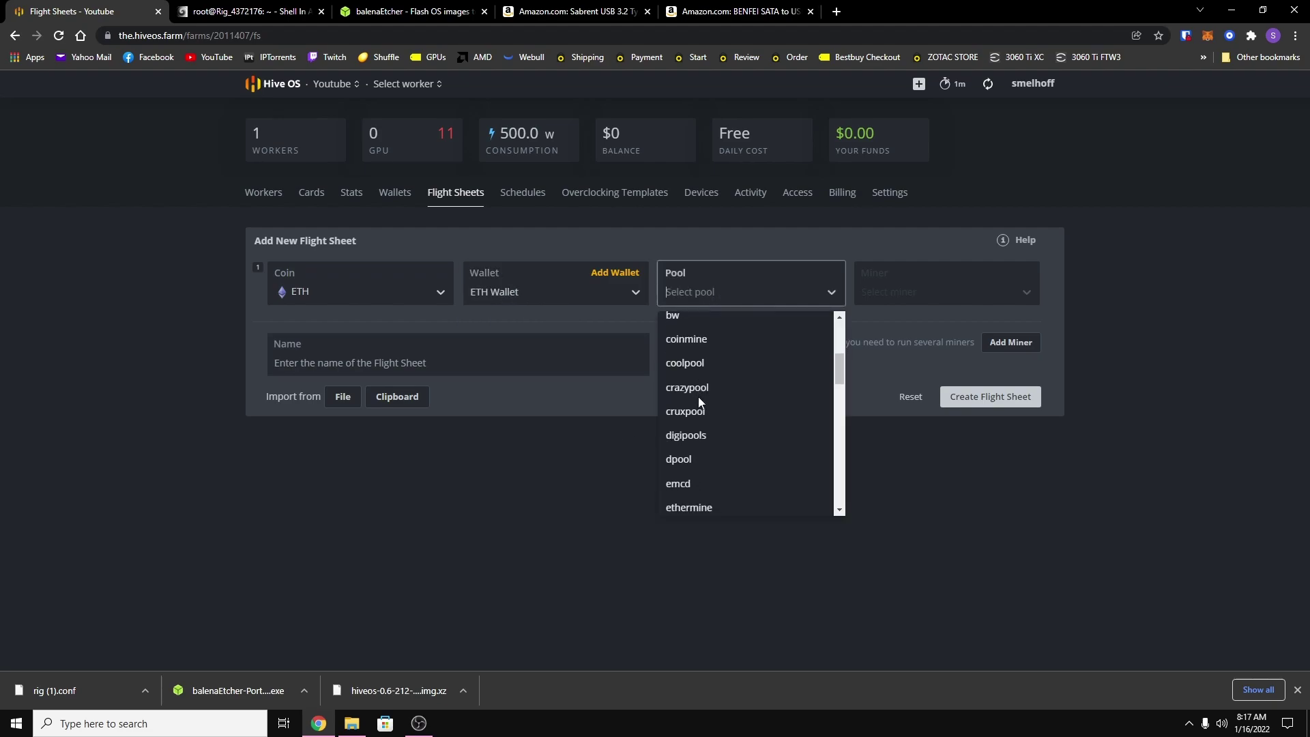
{"action": "scroll", "coordinate": [698, 401], "scroll_direction": "down", "scroll_amount": 1}
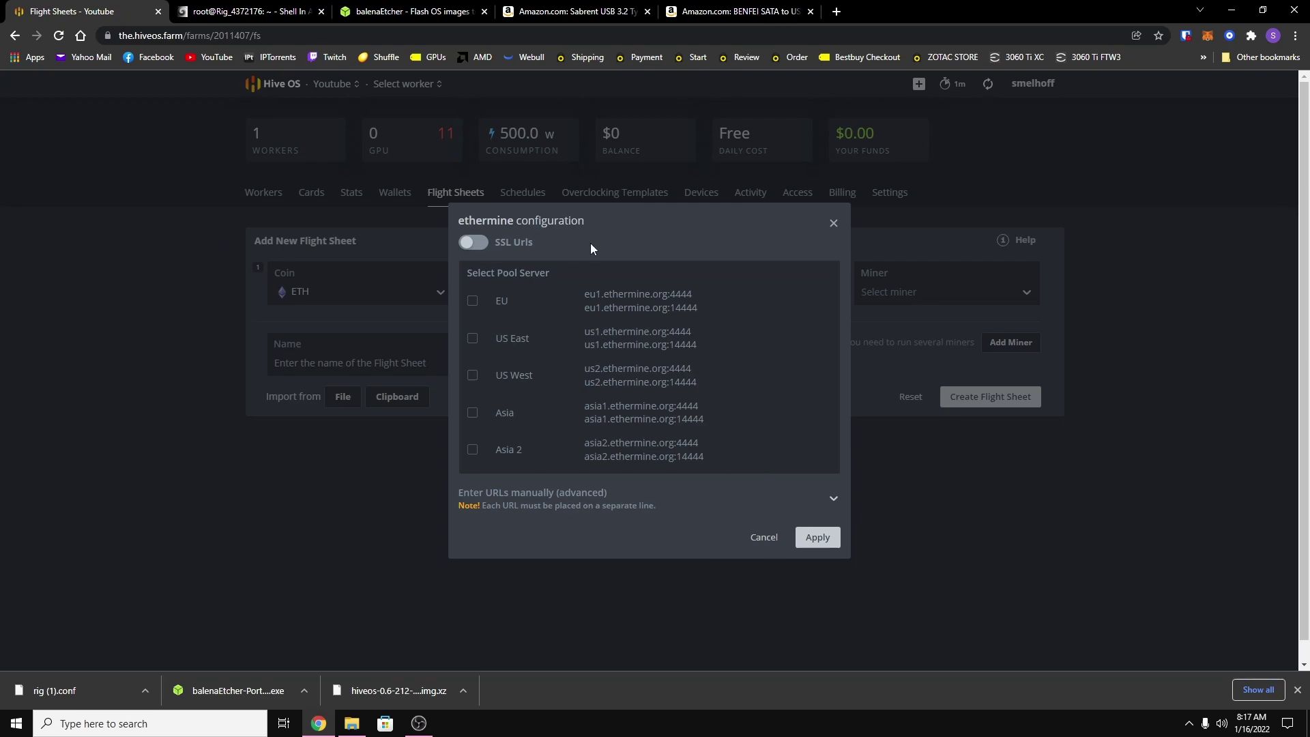
Apply ethermine's SSL US West and US East servers to the flight sheet.
{"action": "left_click", "coordinate": [473, 243]}
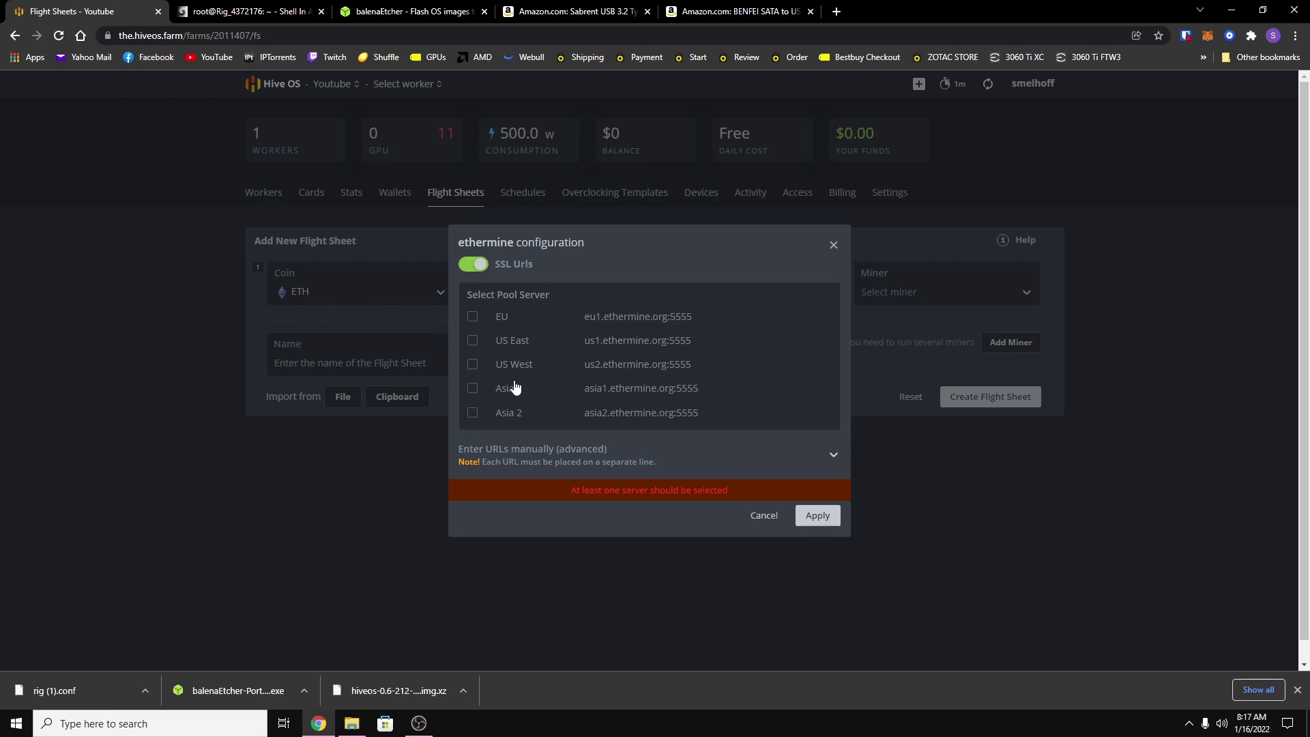
{"action": "left_click", "coordinate": [474, 367]}
{"action": "left_click", "coordinate": [475, 376]}
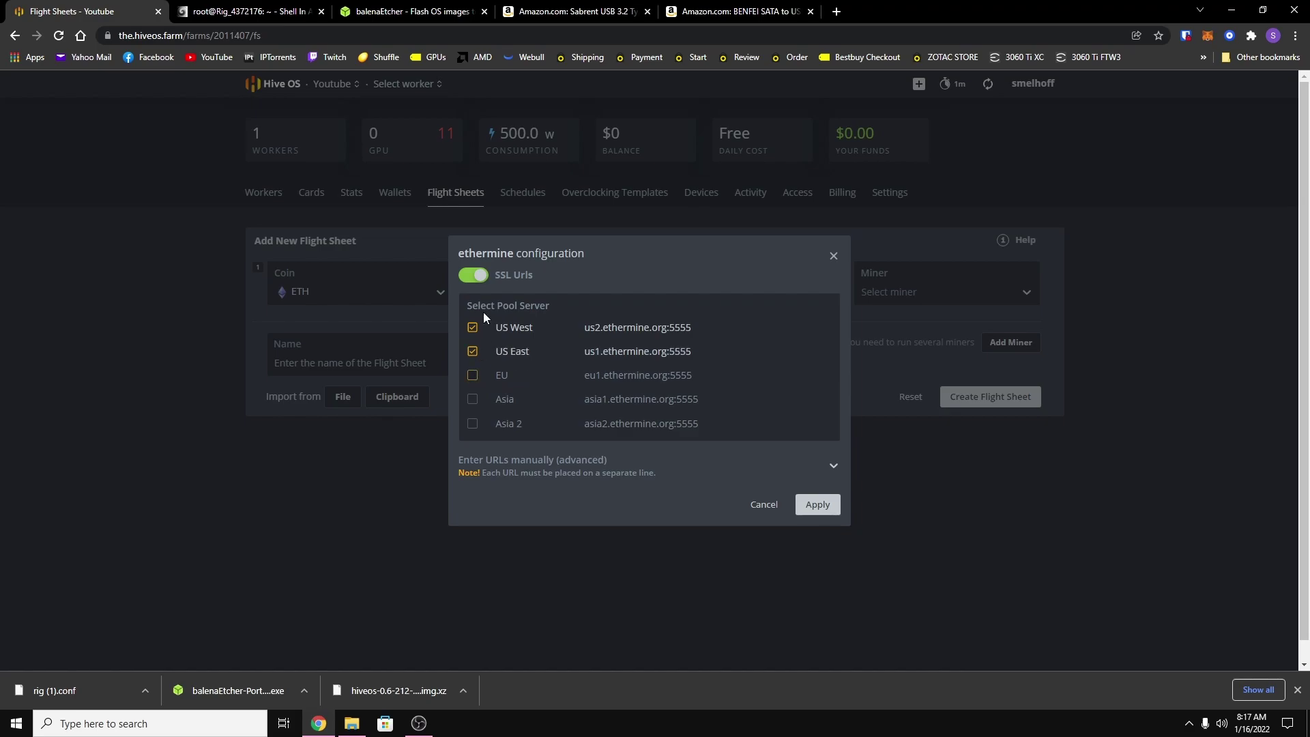
{"action": "left_click", "coordinate": [818, 505]}
Choose NBMiner as the miner and create the flight sheet named 'ETH NBMiner'.
{"action": "left_click", "coordinate": [908, 298]}
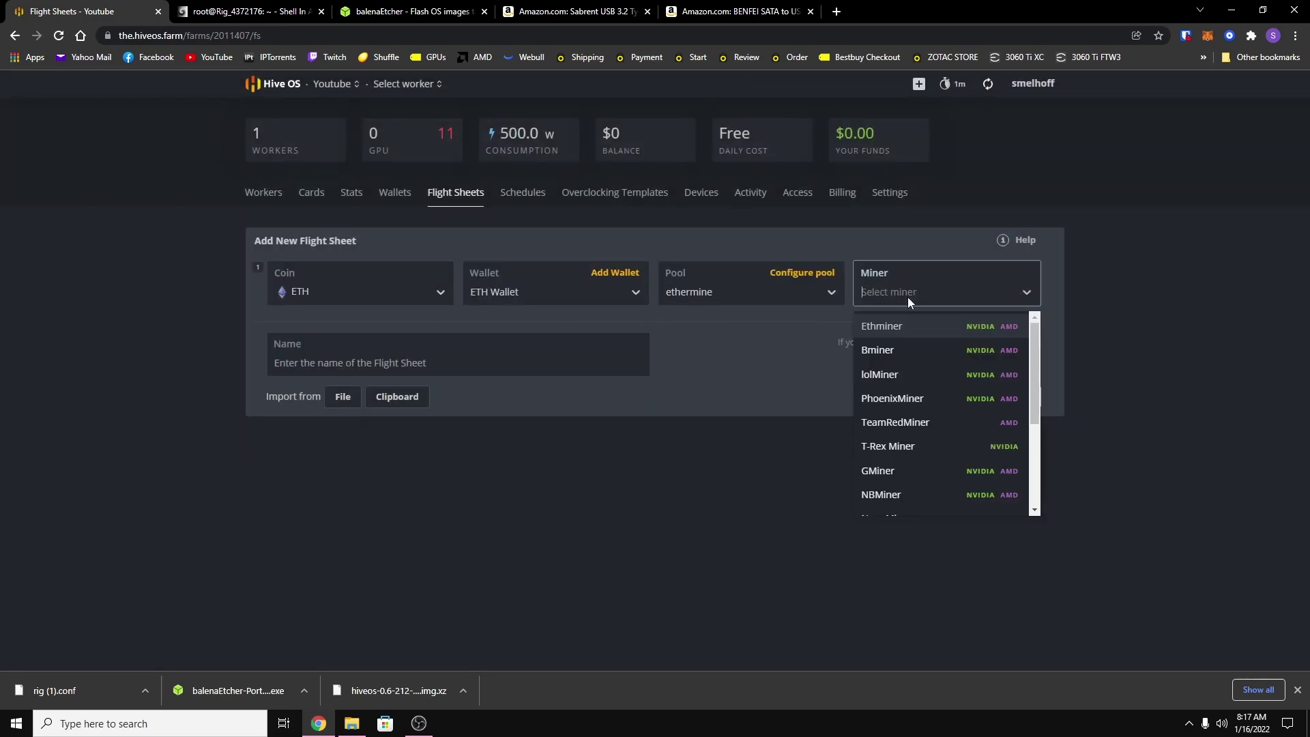
{"action": "left_click", "coordinate": [898, 494]}
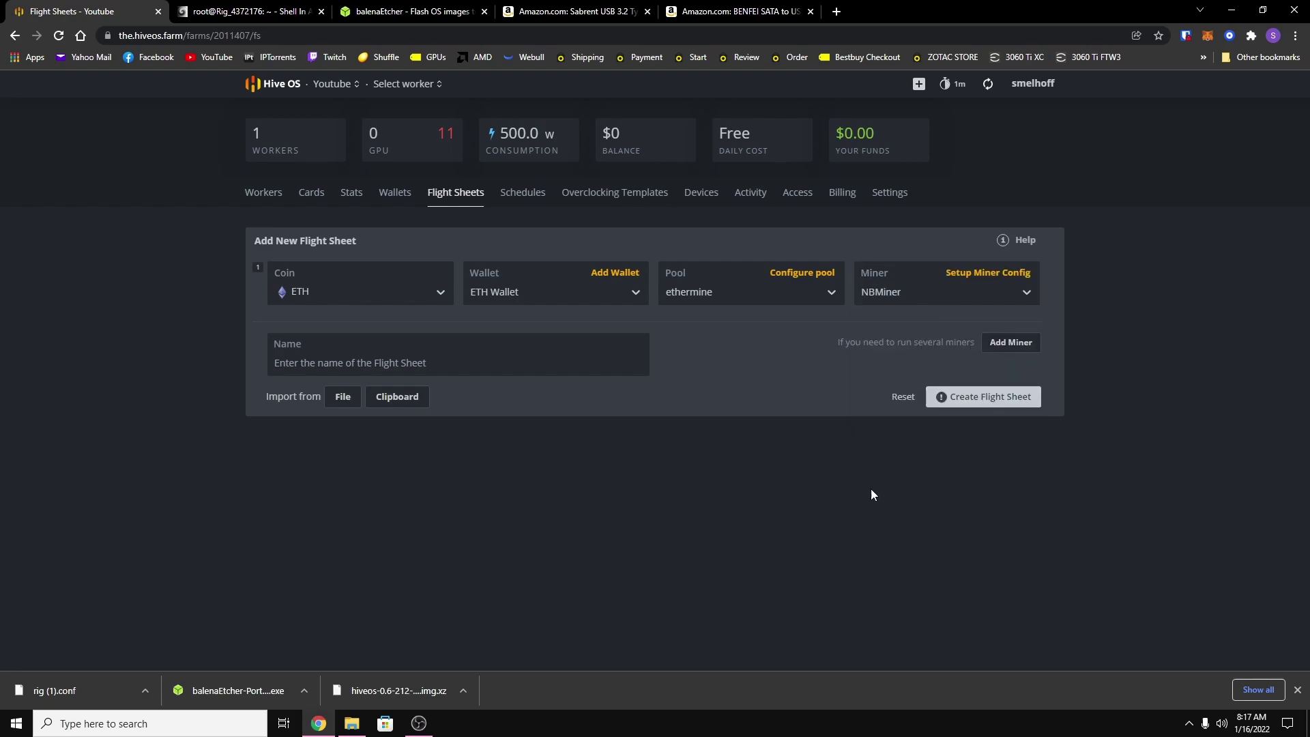
{"action": "left_click", "coordinate": [352, 368]}
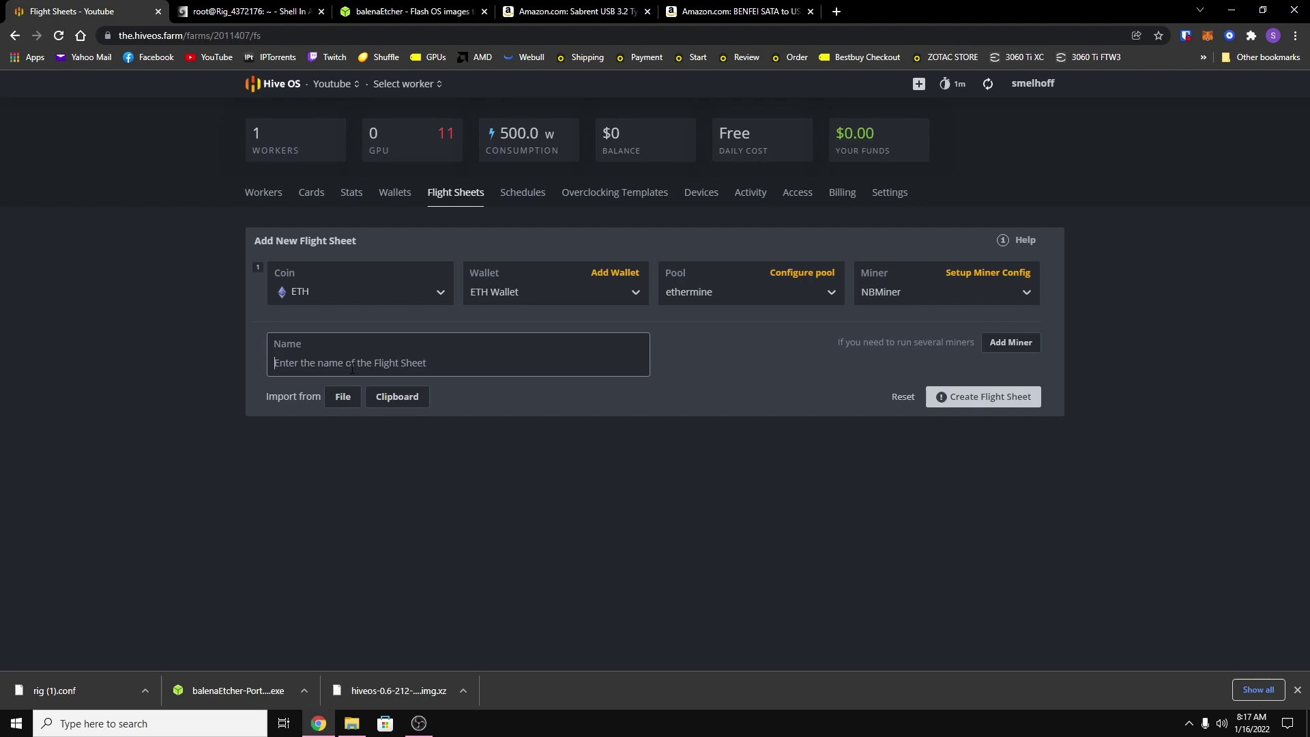
{"action": "type", "text": "ETH NBMiner"}
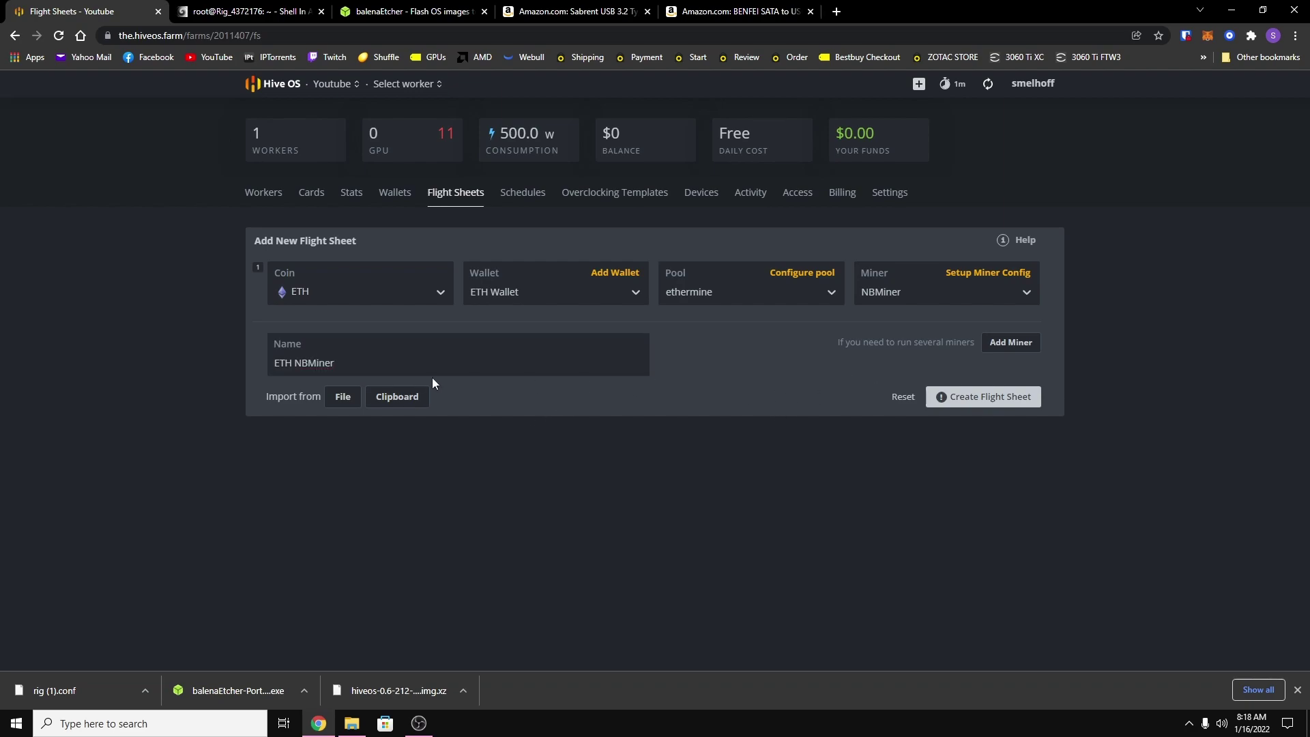
{"action": "left_click", "coordinate": [989, 396]}
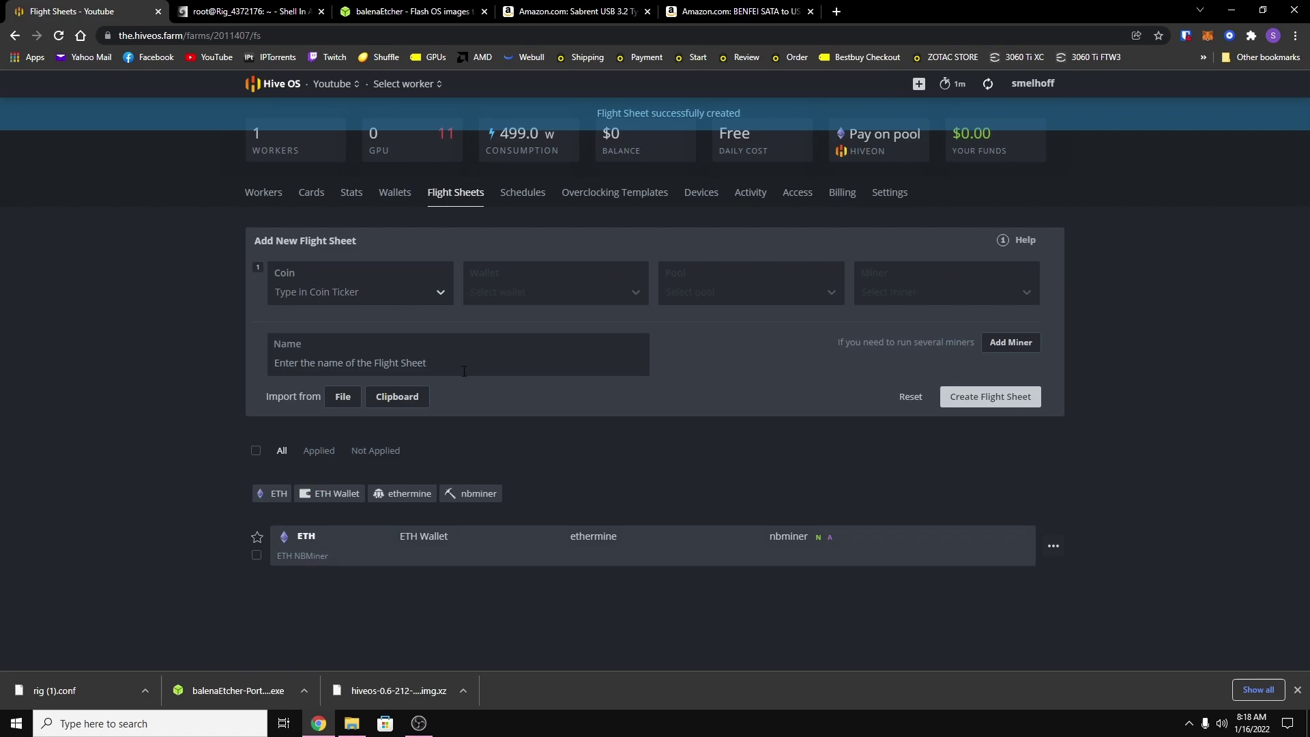
Apply the ETH NBMiner flight sheet to Rig #4372176, accepting the pool fee notice.
{"action": "left_click", "coordinate": [266, 195]}
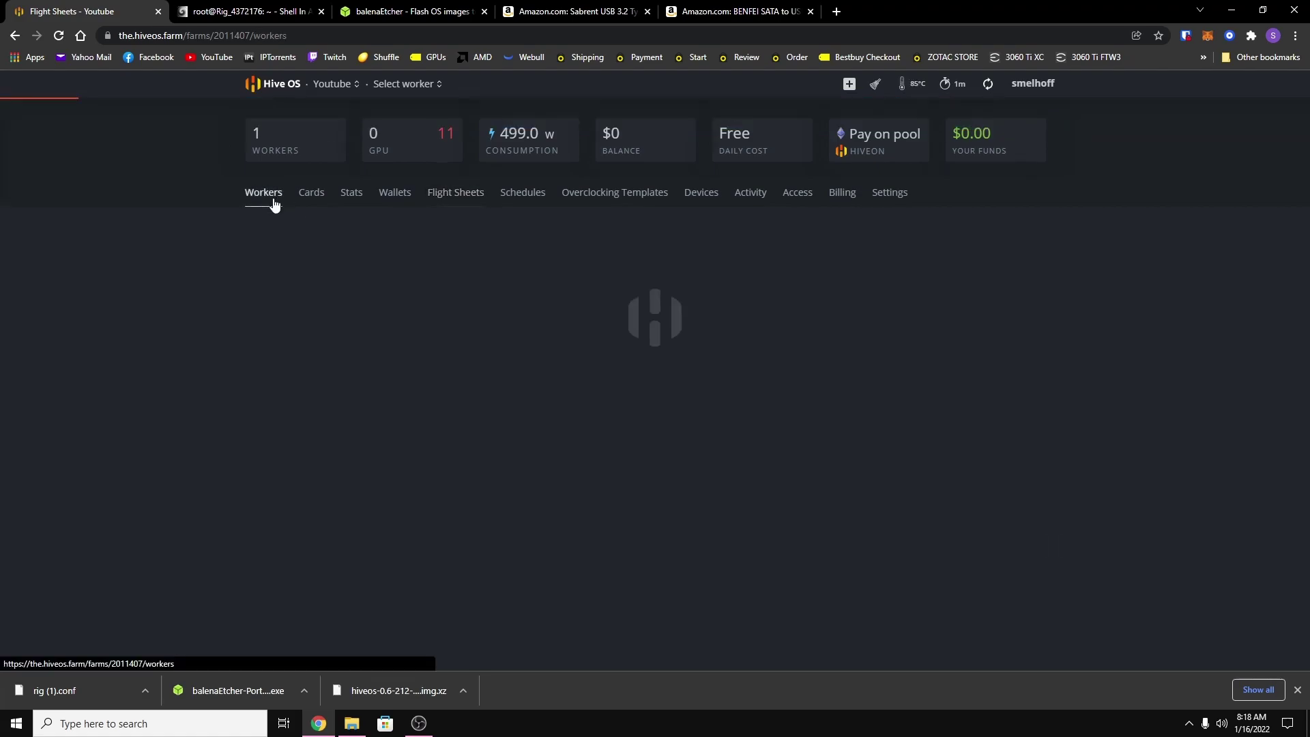
{"action": "left_click", "coordinate": [282, 272]}
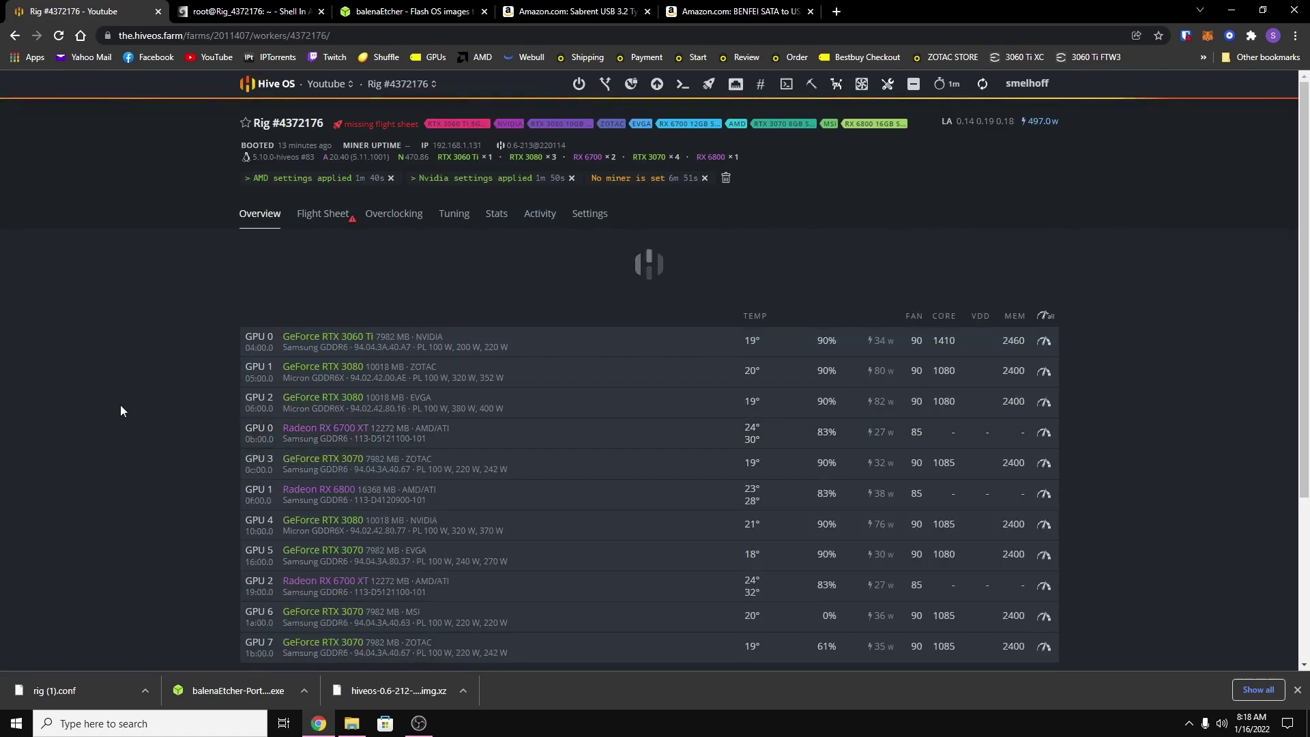
{"action": "left_click", "coordinate": [317, 214]}
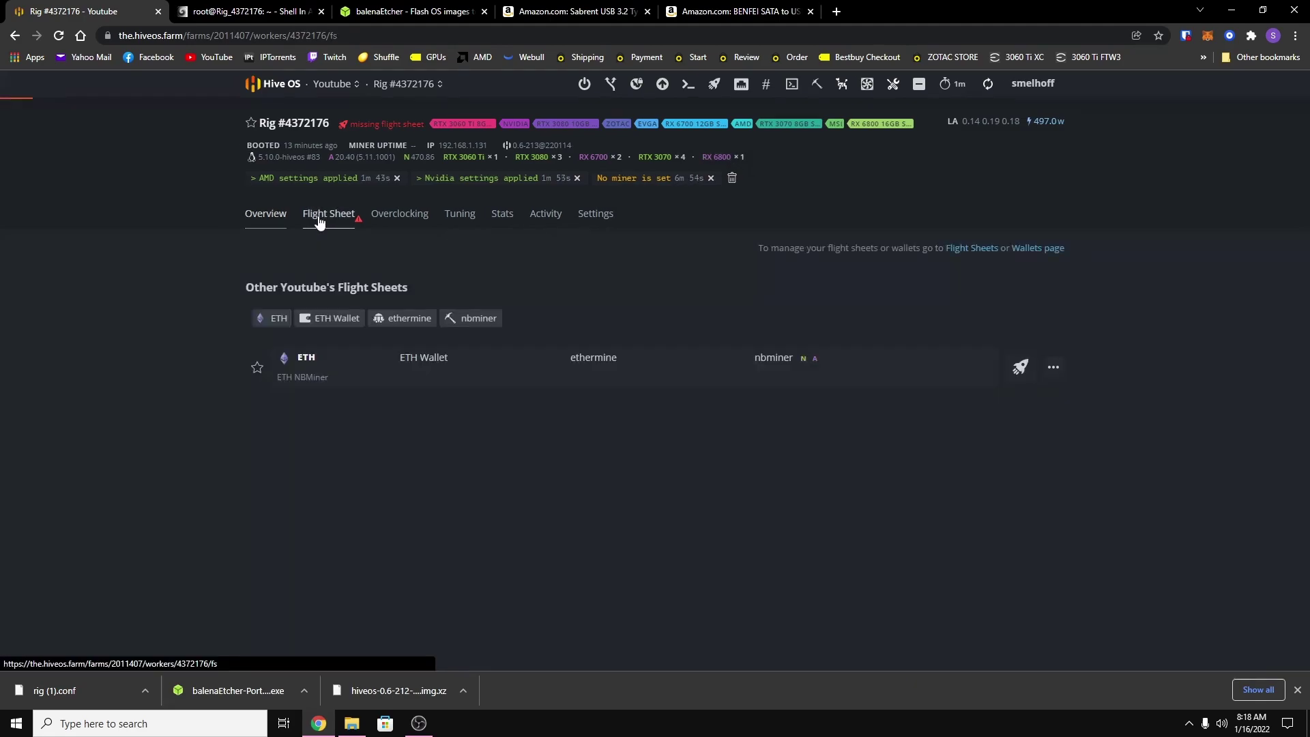
{"action": "left_click", "coordinate": [1021, 369]}
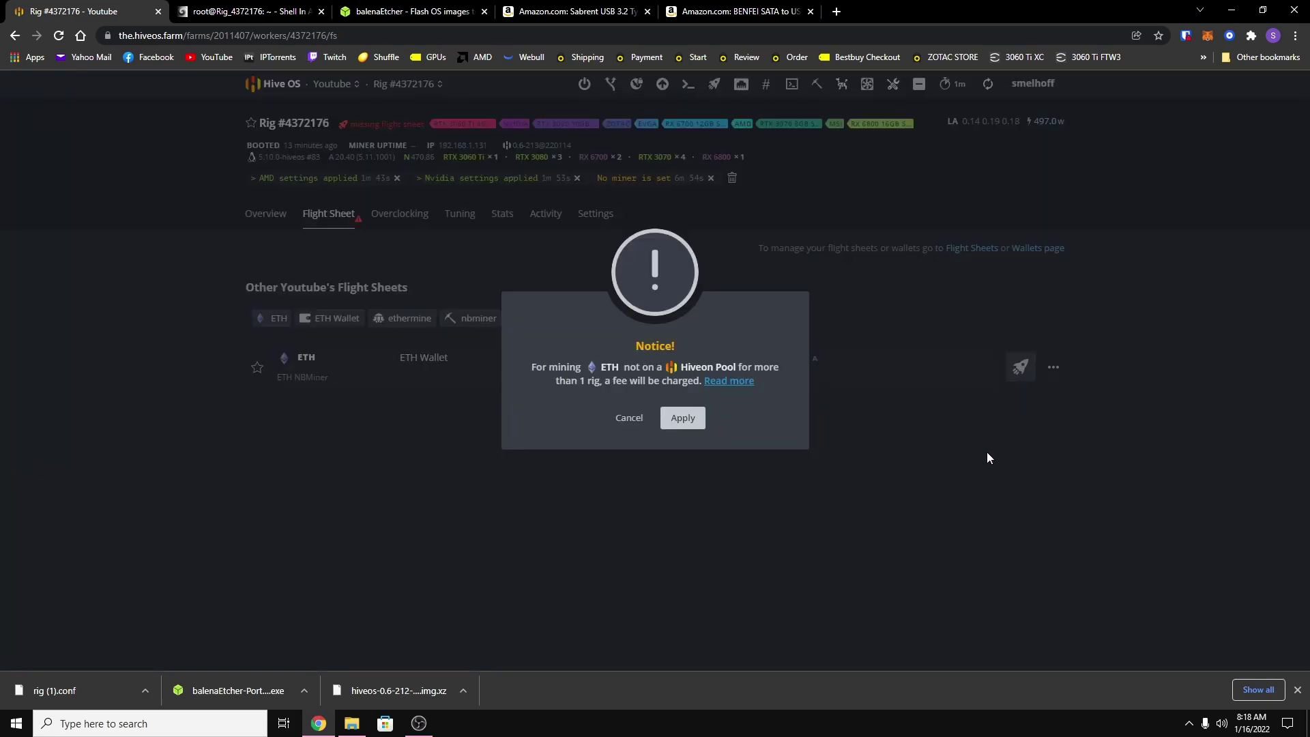
{"action": "left_click", "coordinate": [686, 418]}
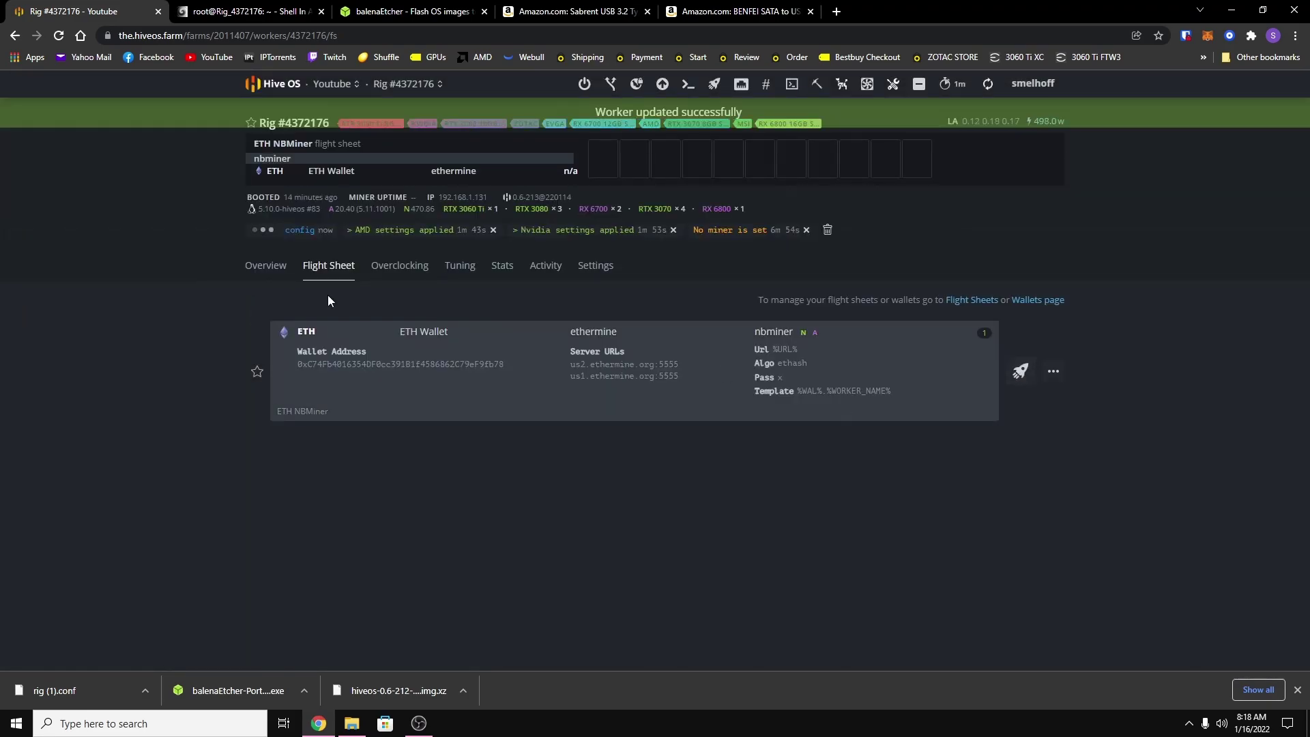
{"action": "left_click", "coordinate": [272, 268]}
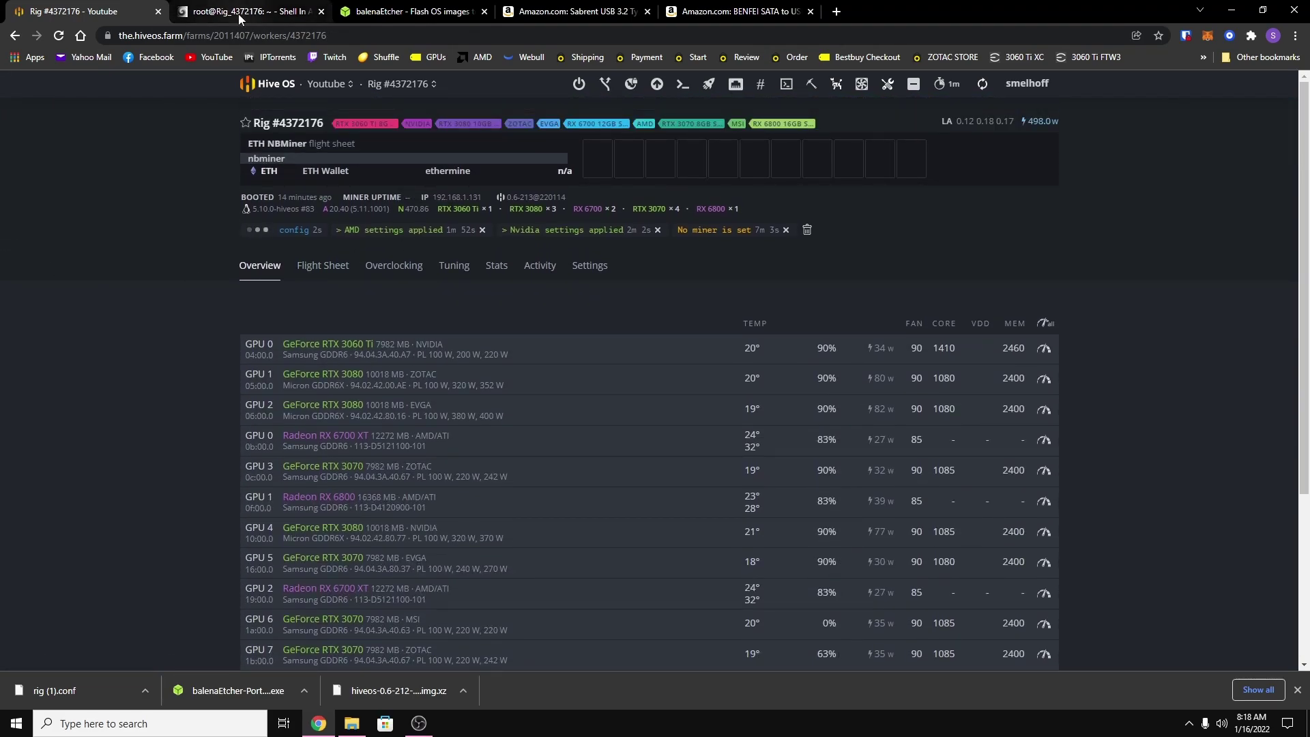
Run motd in the rig's Shell In A Box session to bring up its status screen.
{"action": "left_click", "coordinate": [231, 14]}
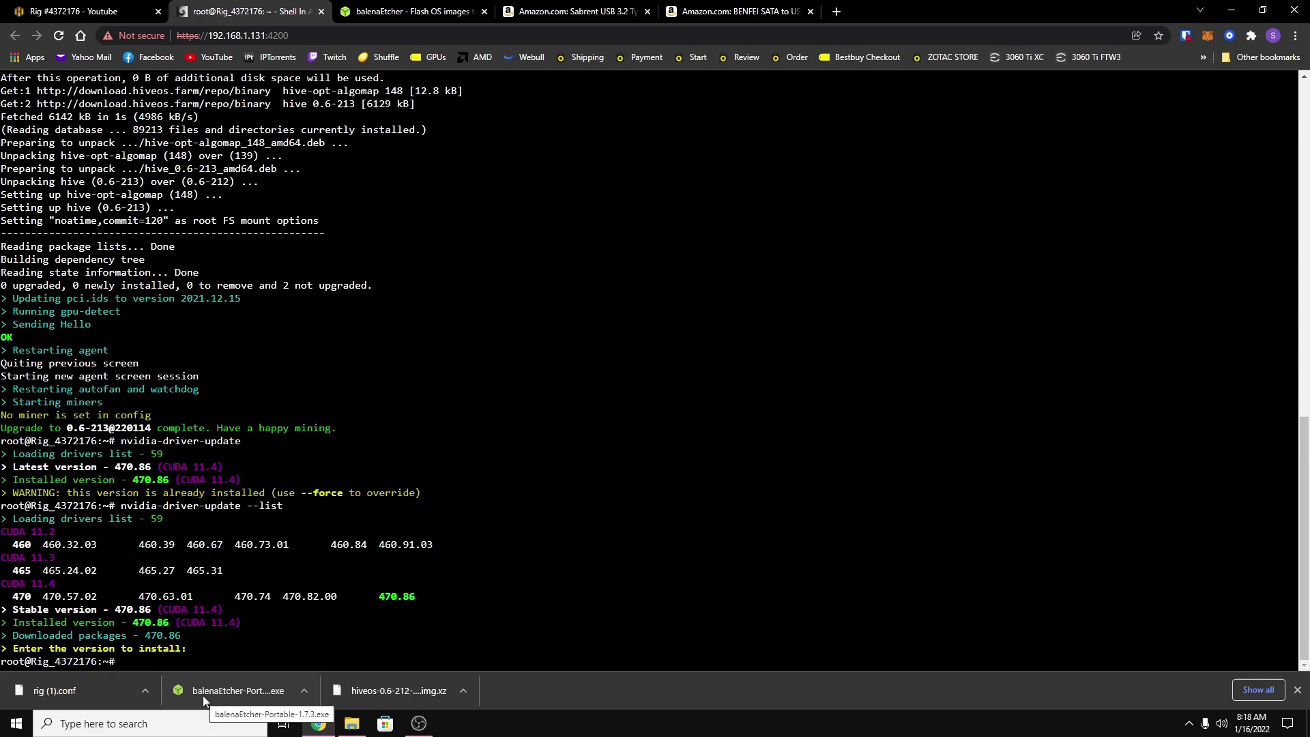
{"action": "type", "text": "mo"}
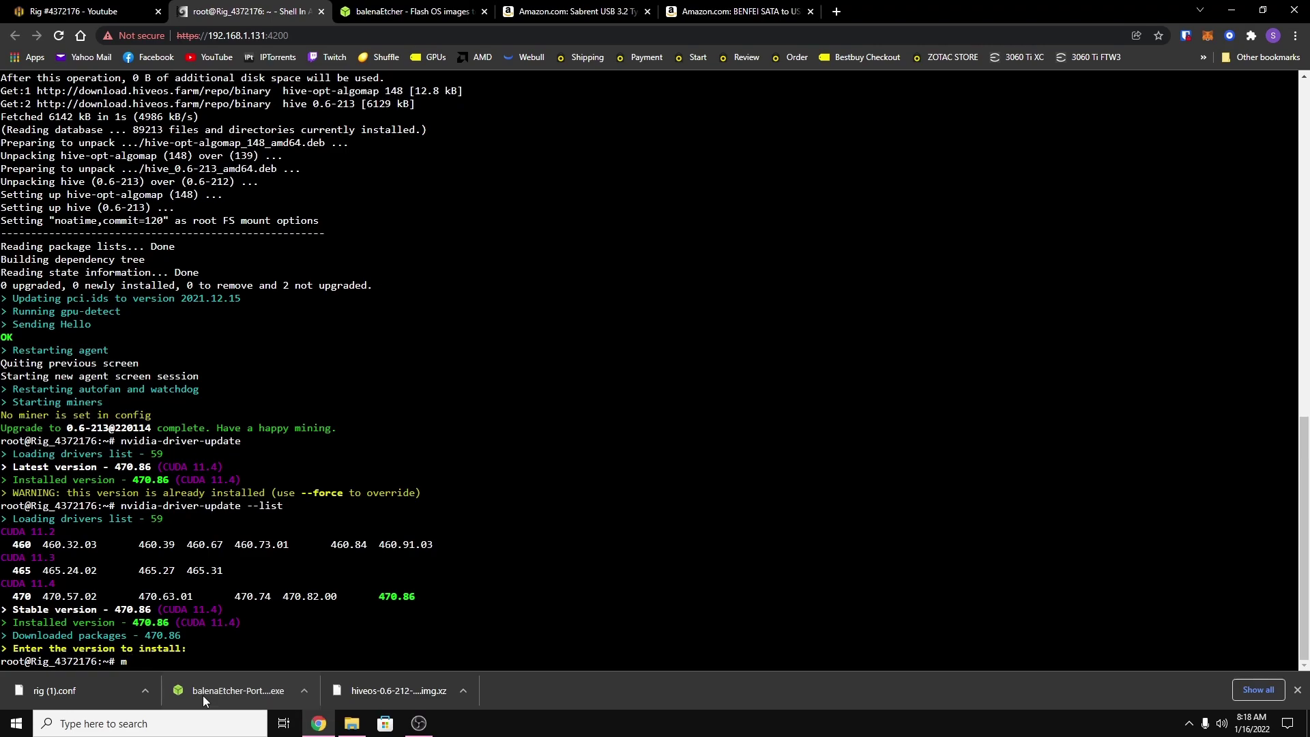
{"action": "type", "text": "td watch"}
{"action": "key", "text": "Return"}
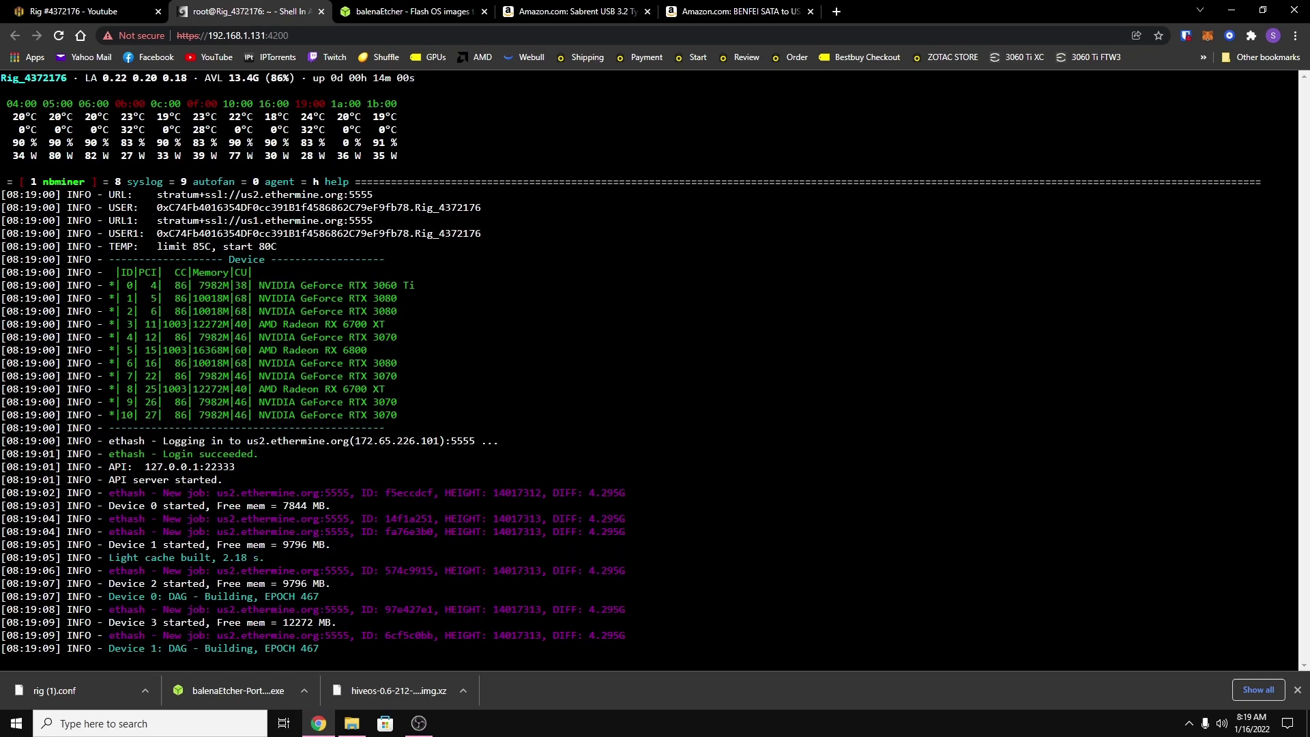
Check the syslog, autofan and agent logs, then return to the NBMiner log.
{"action": "key", "text": "8"}
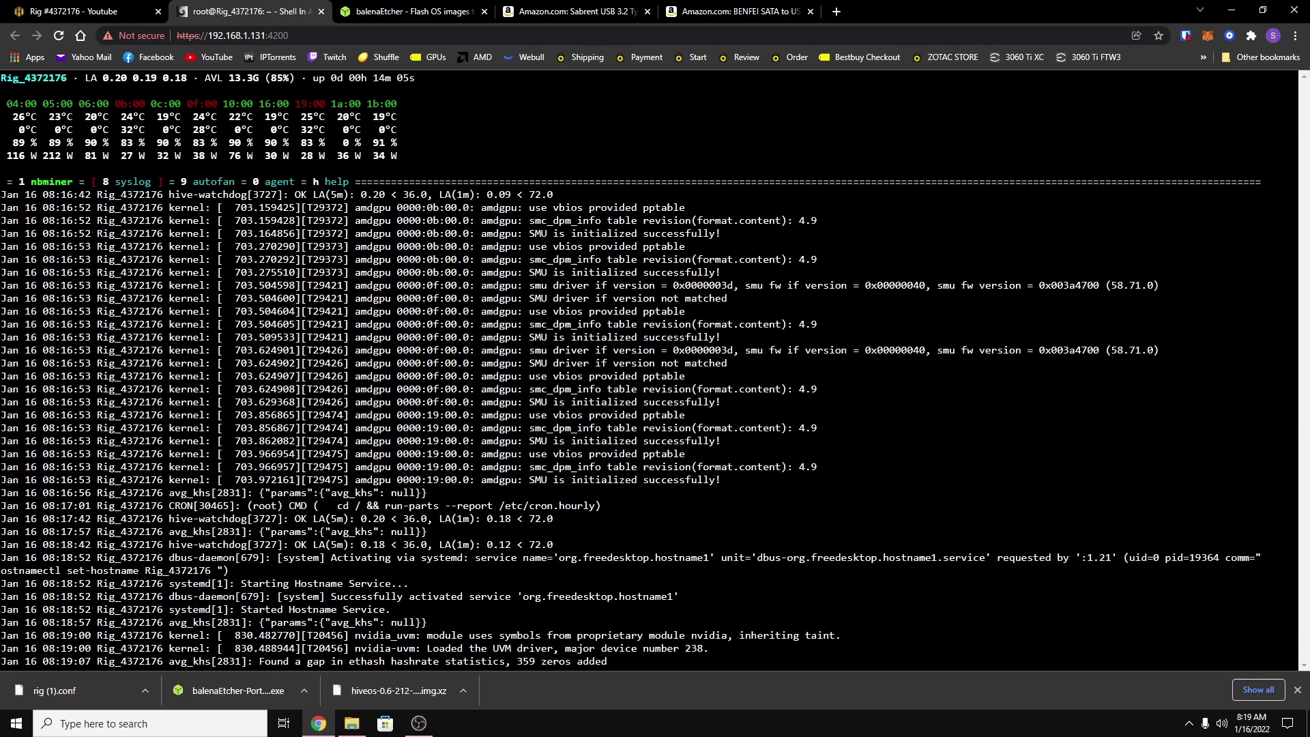
{"action": "key", "text": "9"}
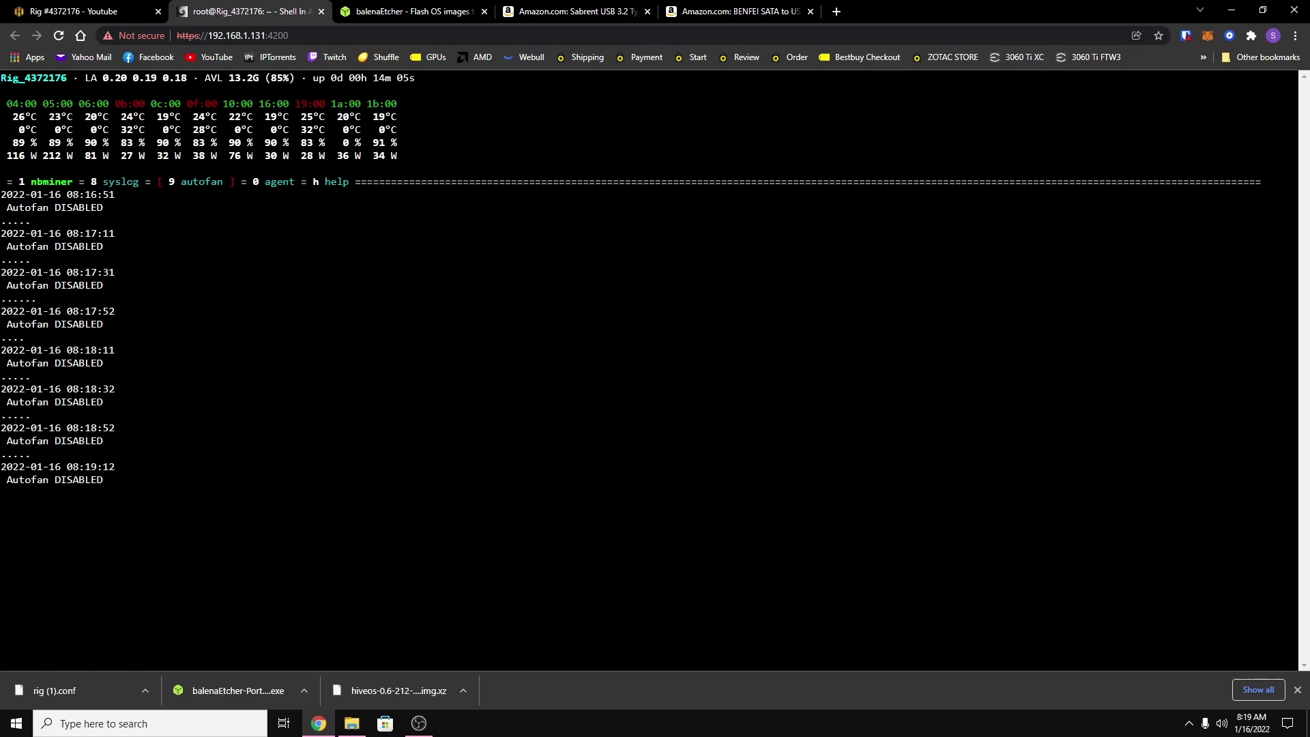
{"action": "key", "text": "0"}
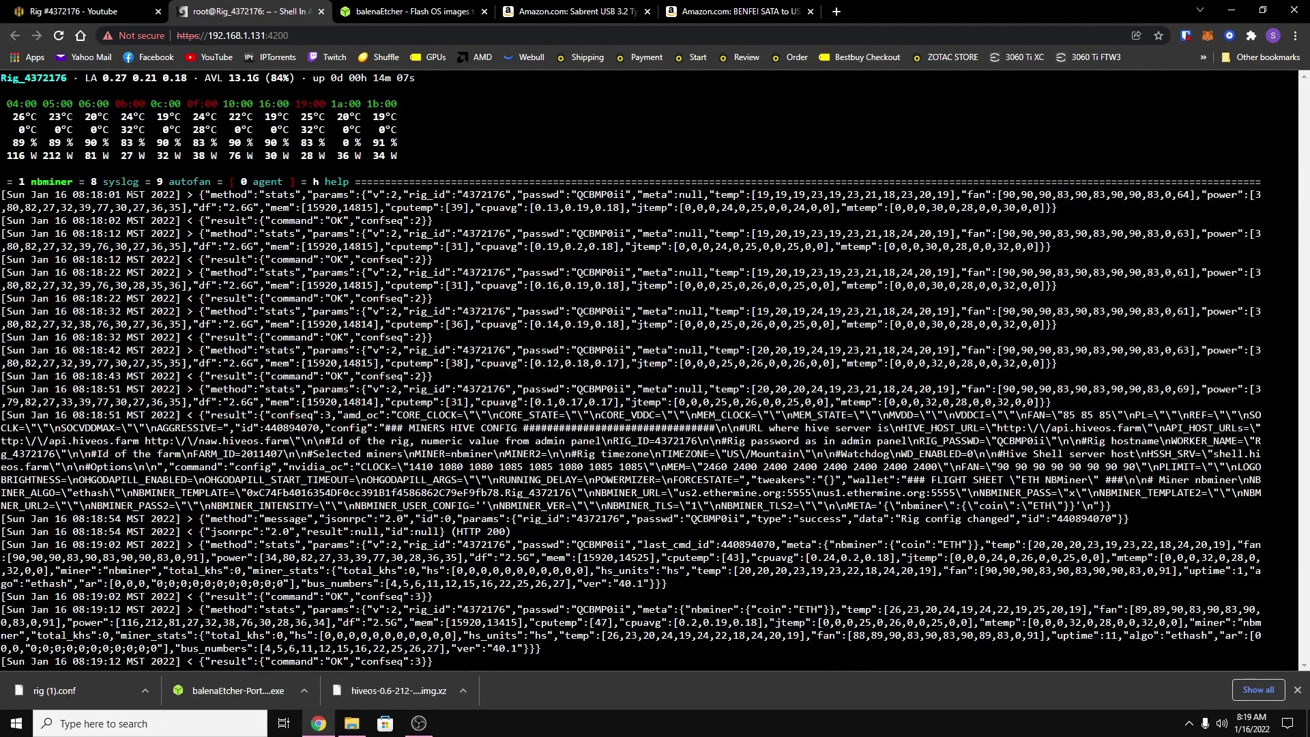
{"action": "key", "text": "1"}
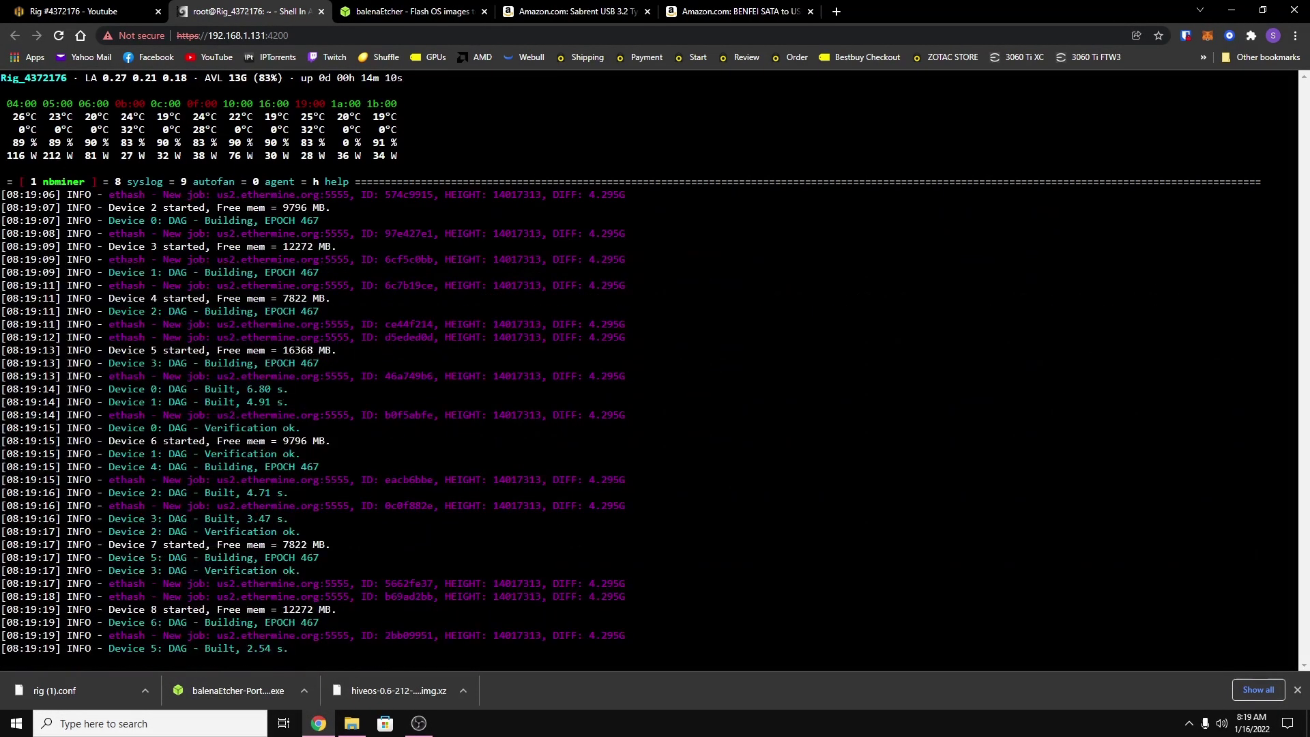